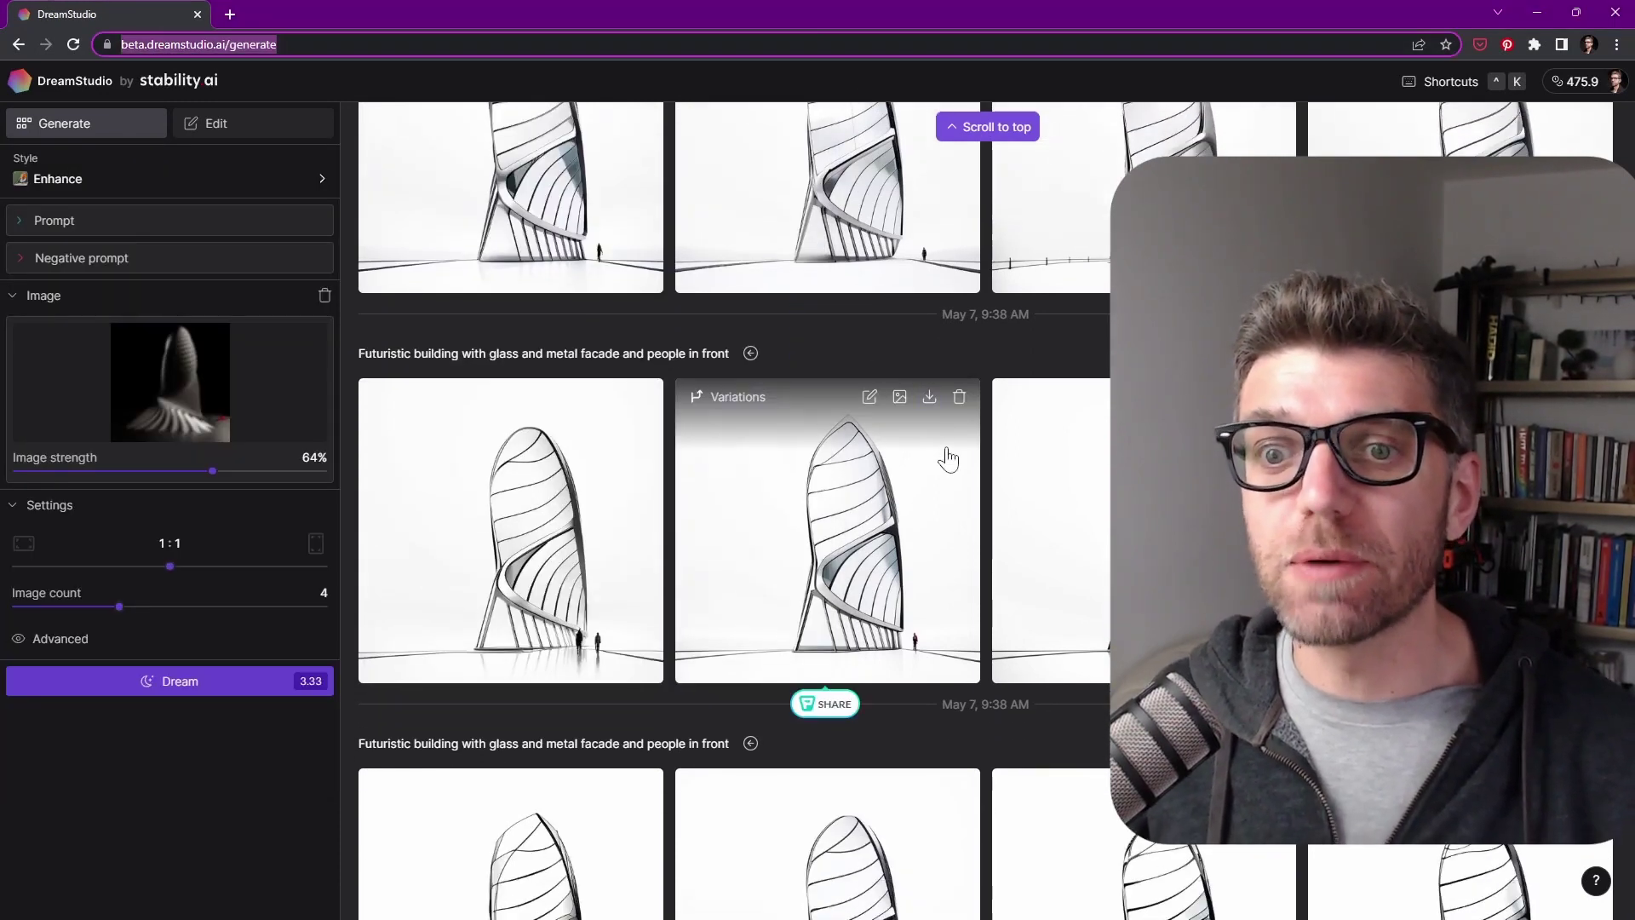
Step: Scroll through the gallery and check the original hand sketch for reference
{"action": "scroll", "coordinate": [947, 458], "scroll_direction": "down", "scroll_amount": 4}
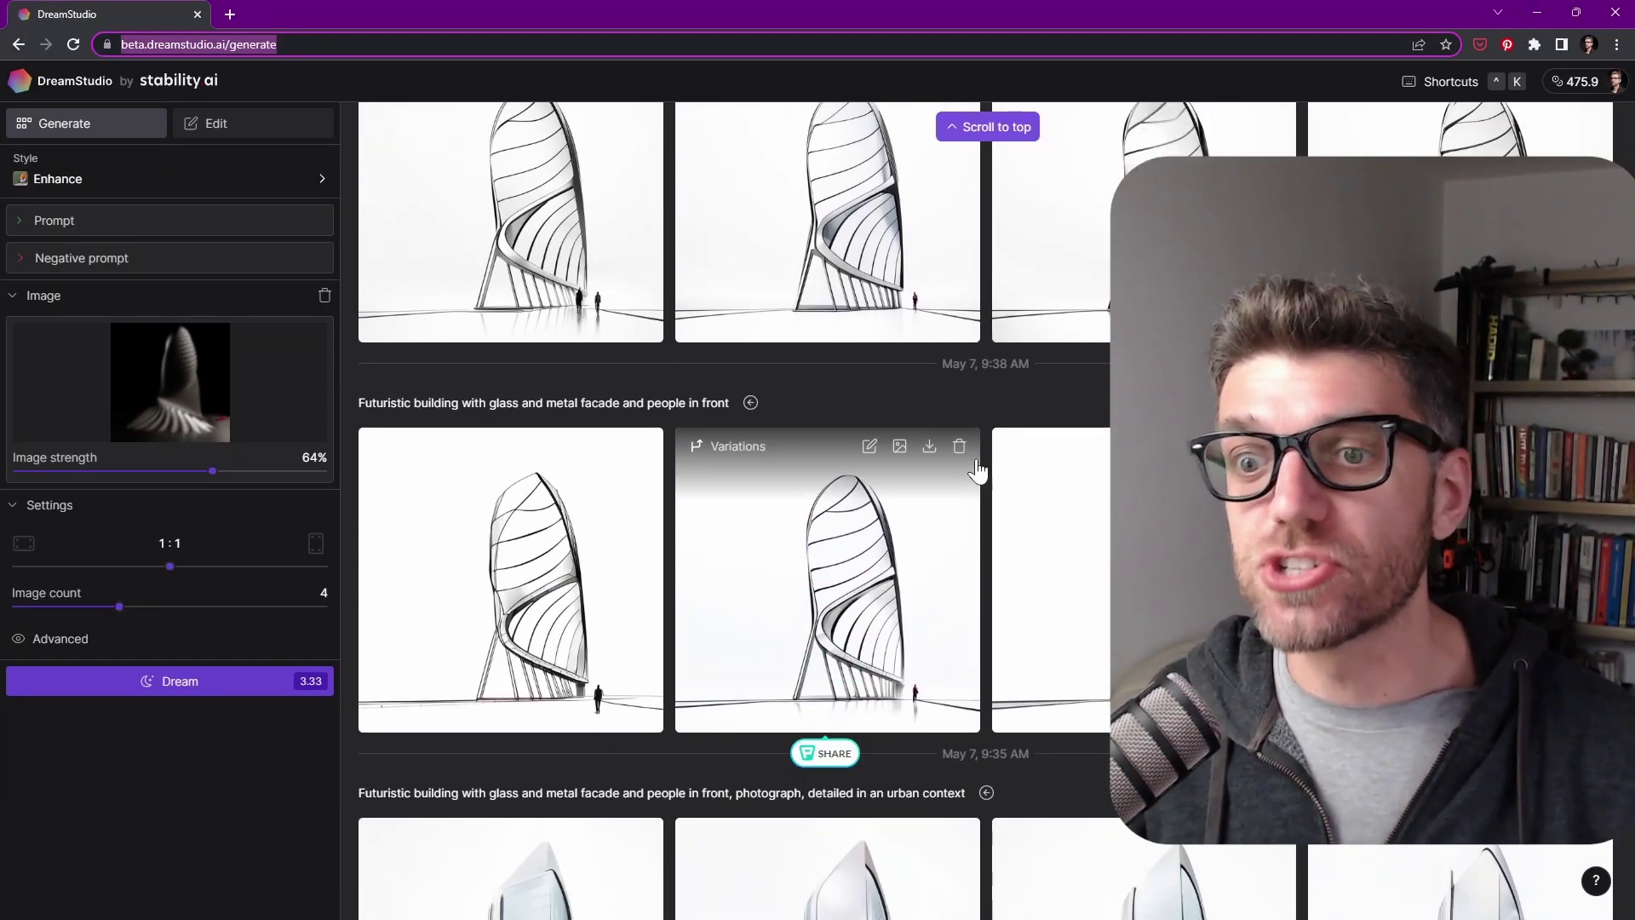
{"action": "scroll", "coordinate": [928, 494], "scroll_direction": "down", "scroll_amount": 5}
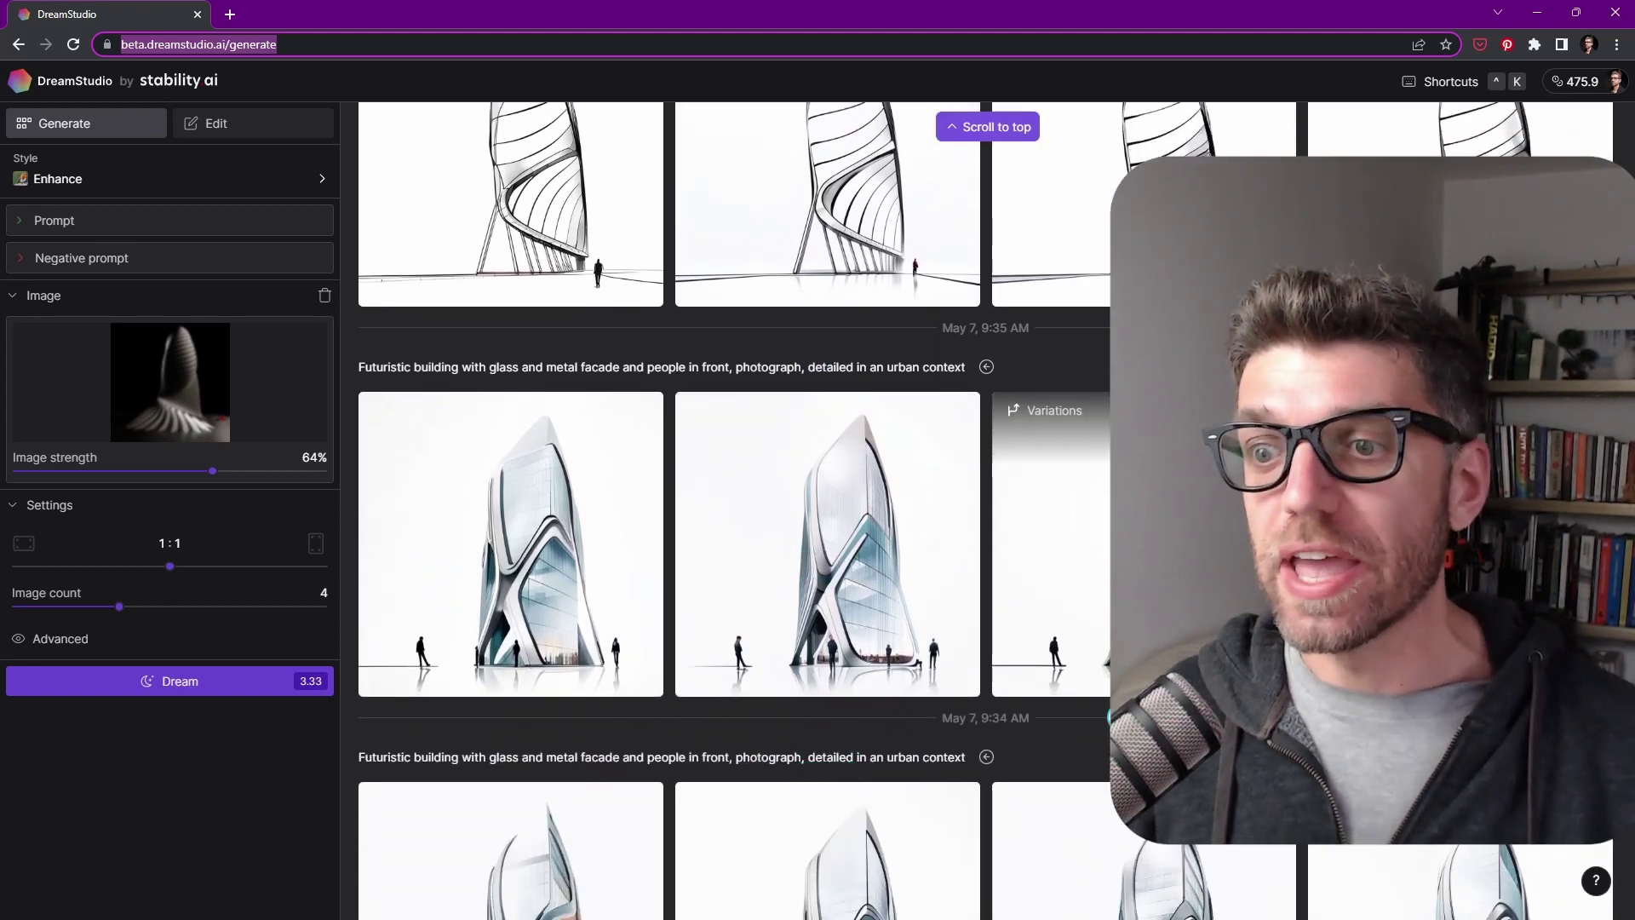
{"action": "scroll", "coordinate": [732, 511], "scroll_direction": "down", "scroll_amount": 5}
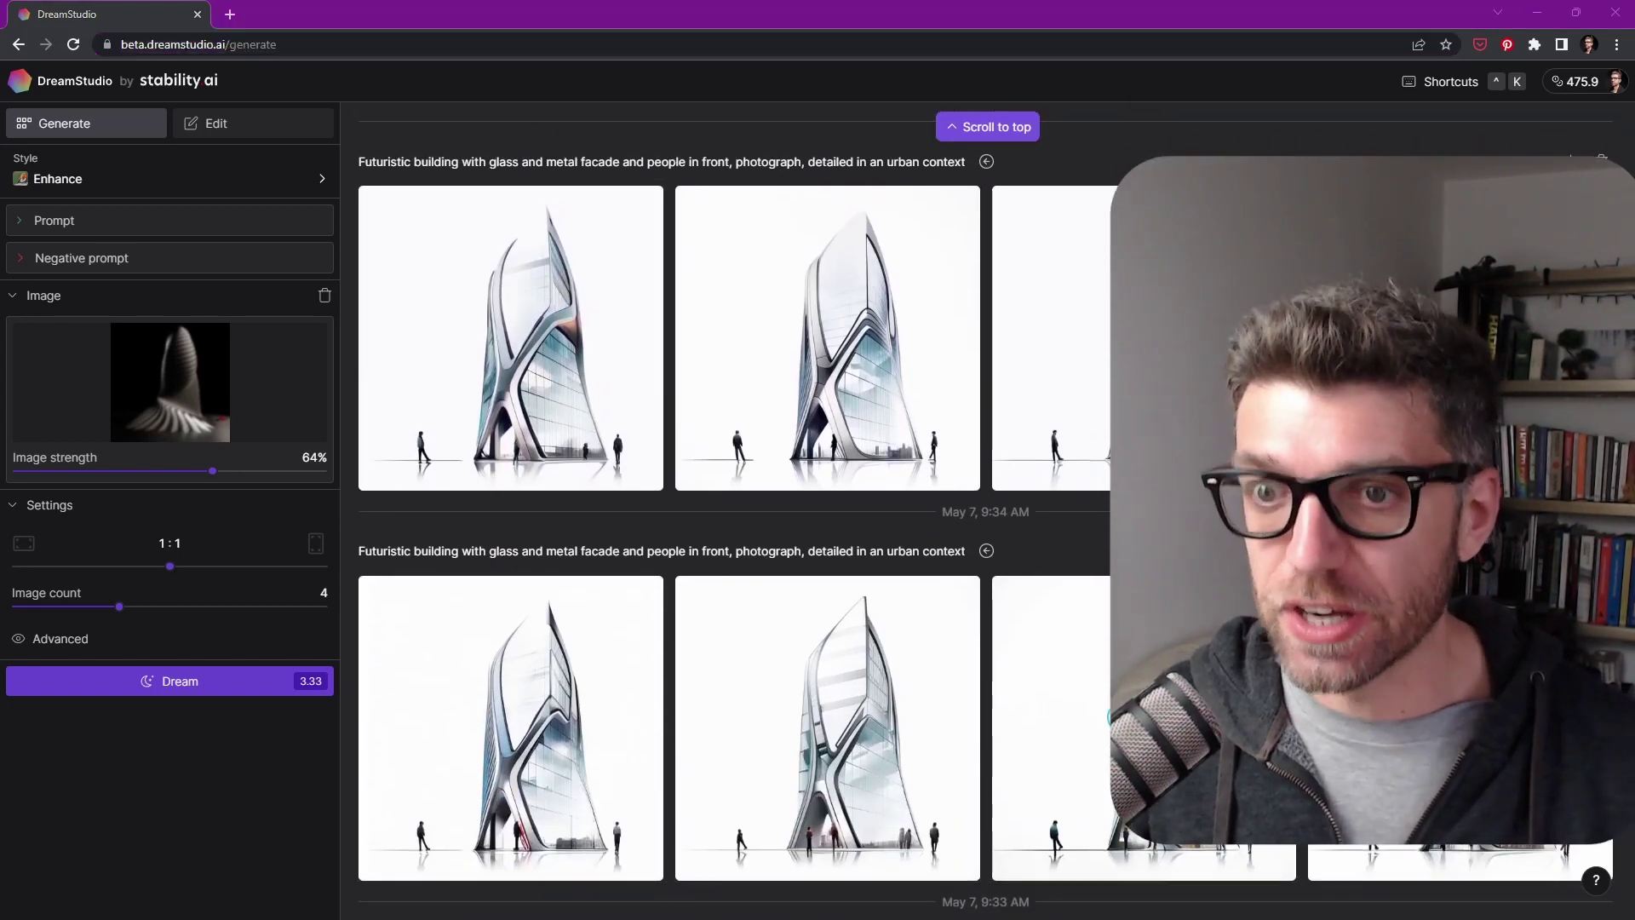
{"action": "key", "text": "alt+Tab"}
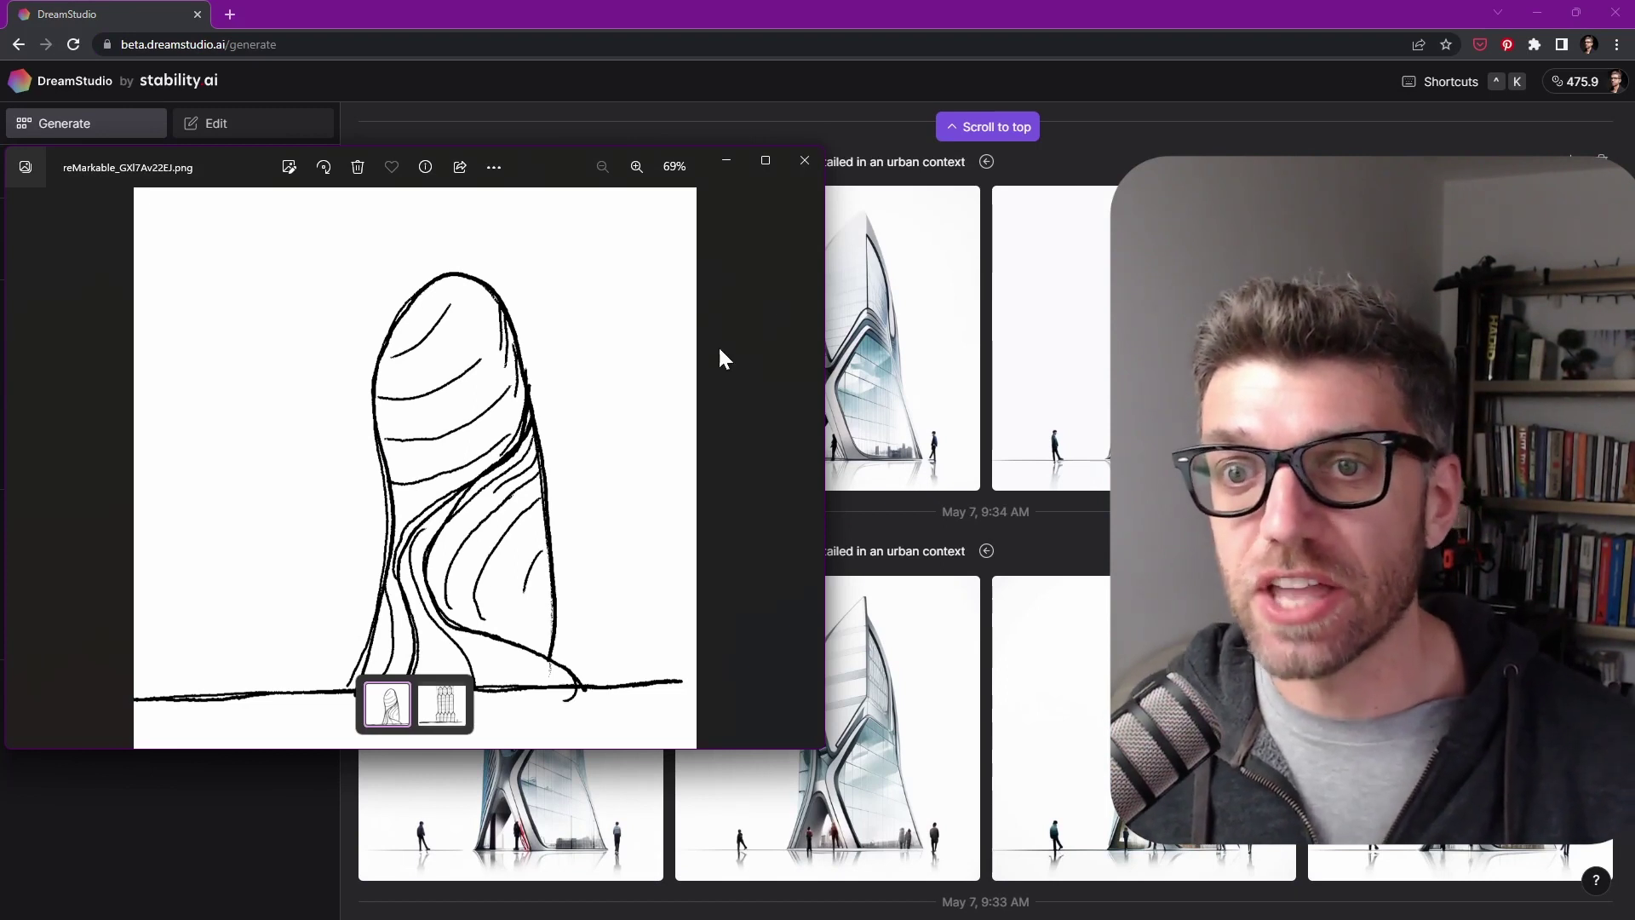
{"action": "key", "text": "alt+Tab"}
Step: Expand Advanced to show prompt strength, generation steps, seed and model settings
{"action": "scroll", "coordinate": [1192, 511], "scroll_direction": "down", "scroll_amount": 5}
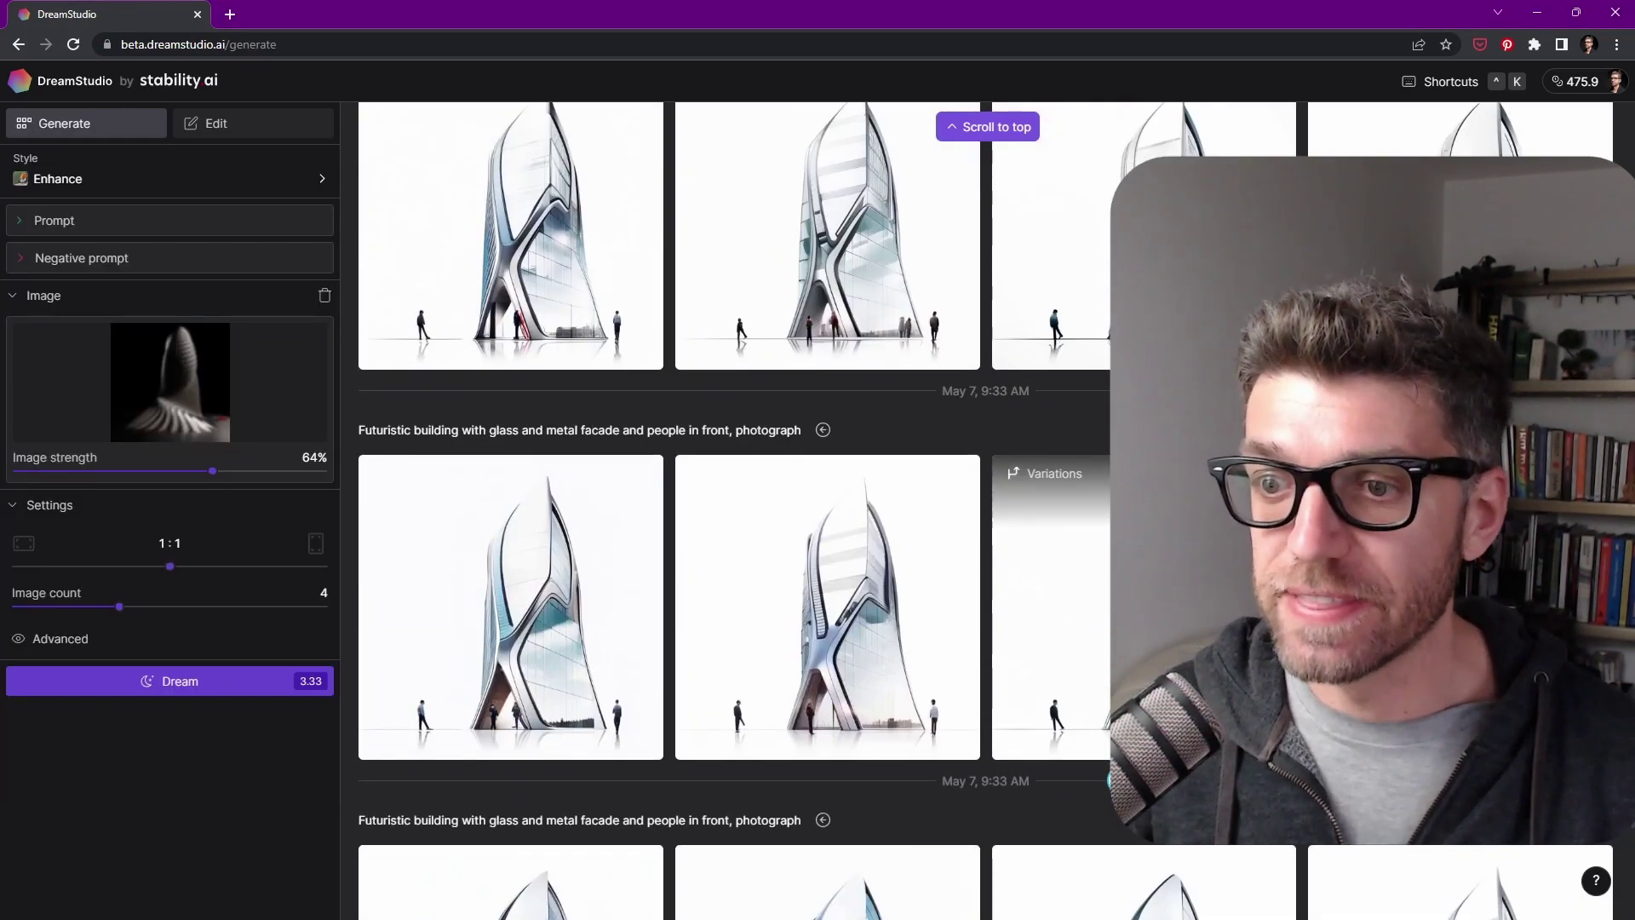
{"action": "scroll", "coordinate": [732, 511], "scroll_direction": "down", "scroll_amount": 10}
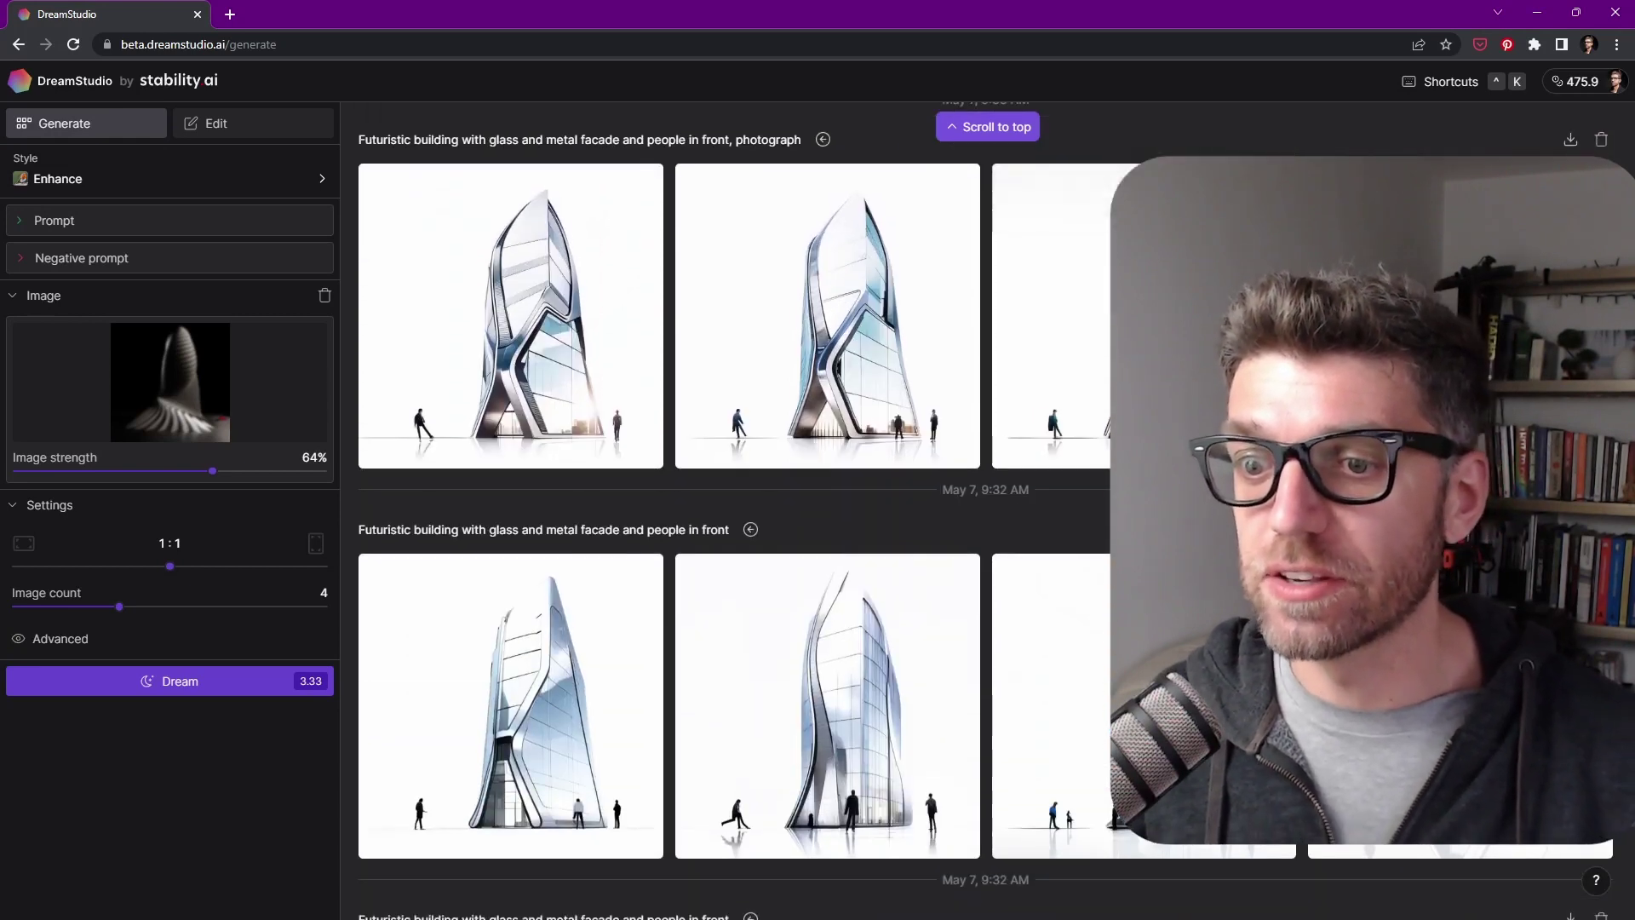
{"action": "scroll", "coordinate": [1056, 511], "scroll_direction": "down", "scroll_amount": 4}
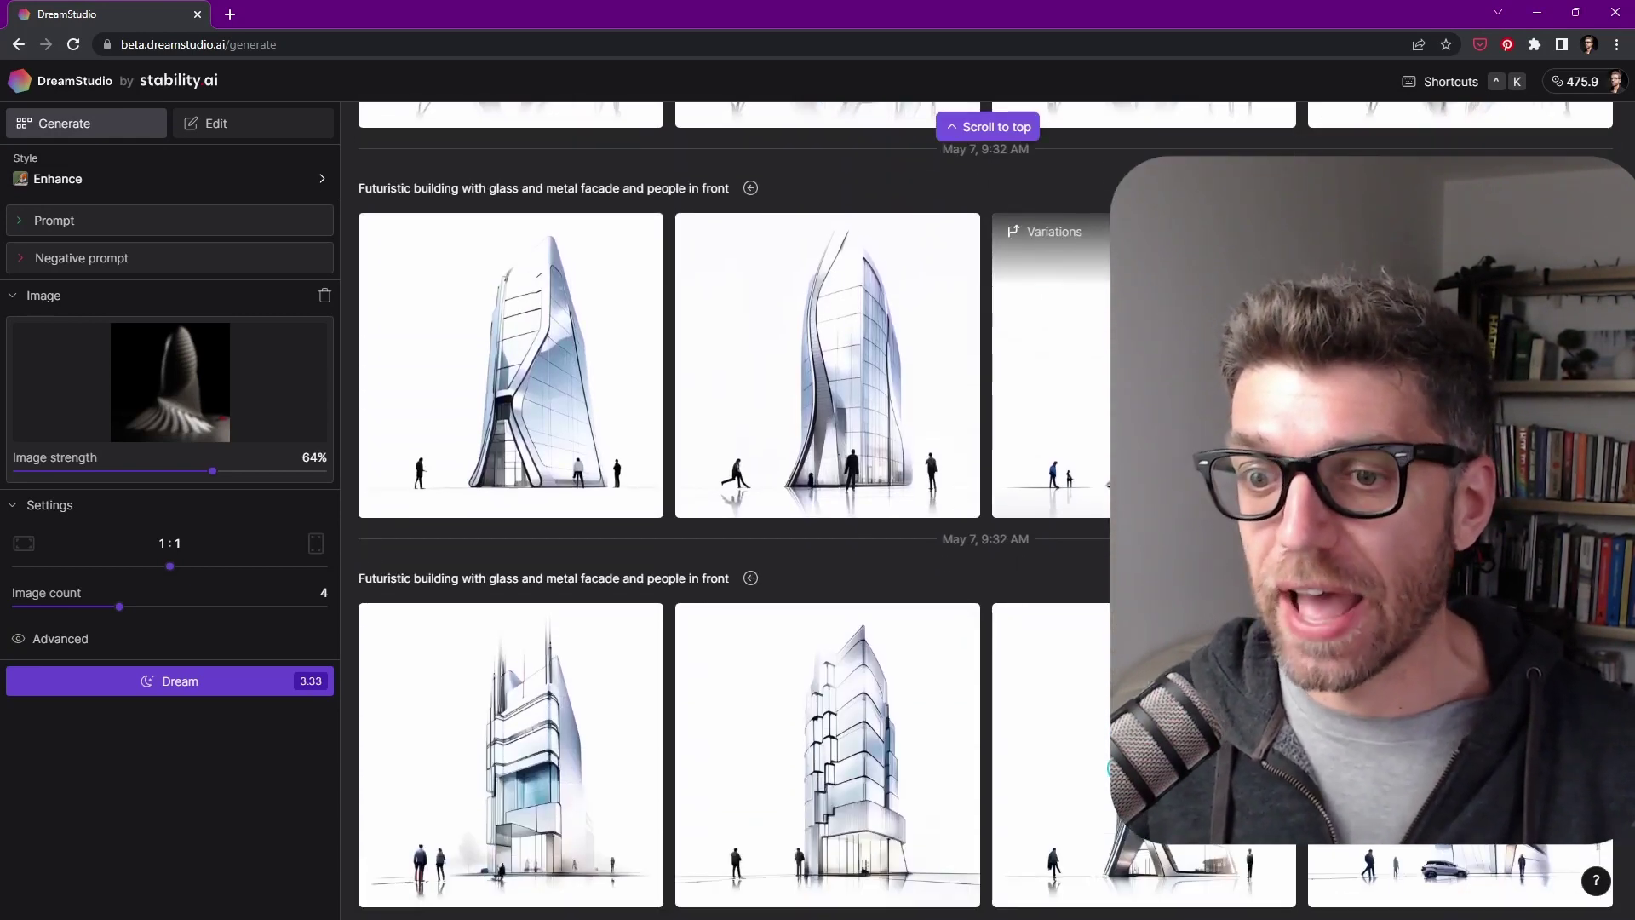
{"action": "scroll", "coordinate": [1056, 426], "scroll_direction": "down", "scroll_amount": 1}
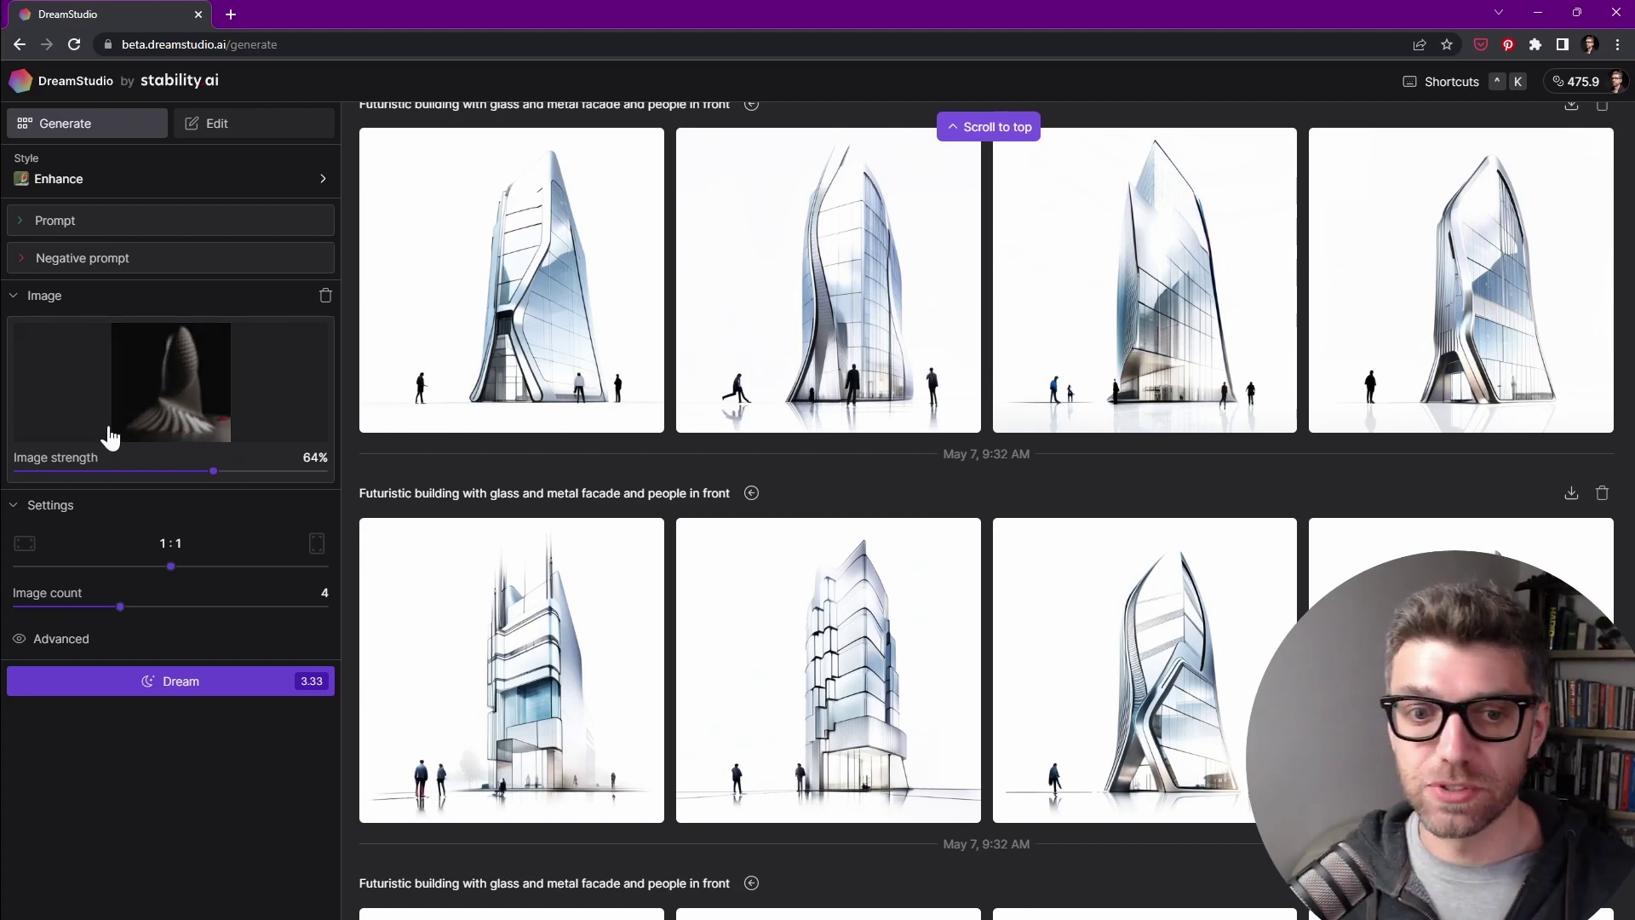
{"action": "left_click", "coordinate": [61, 638]}
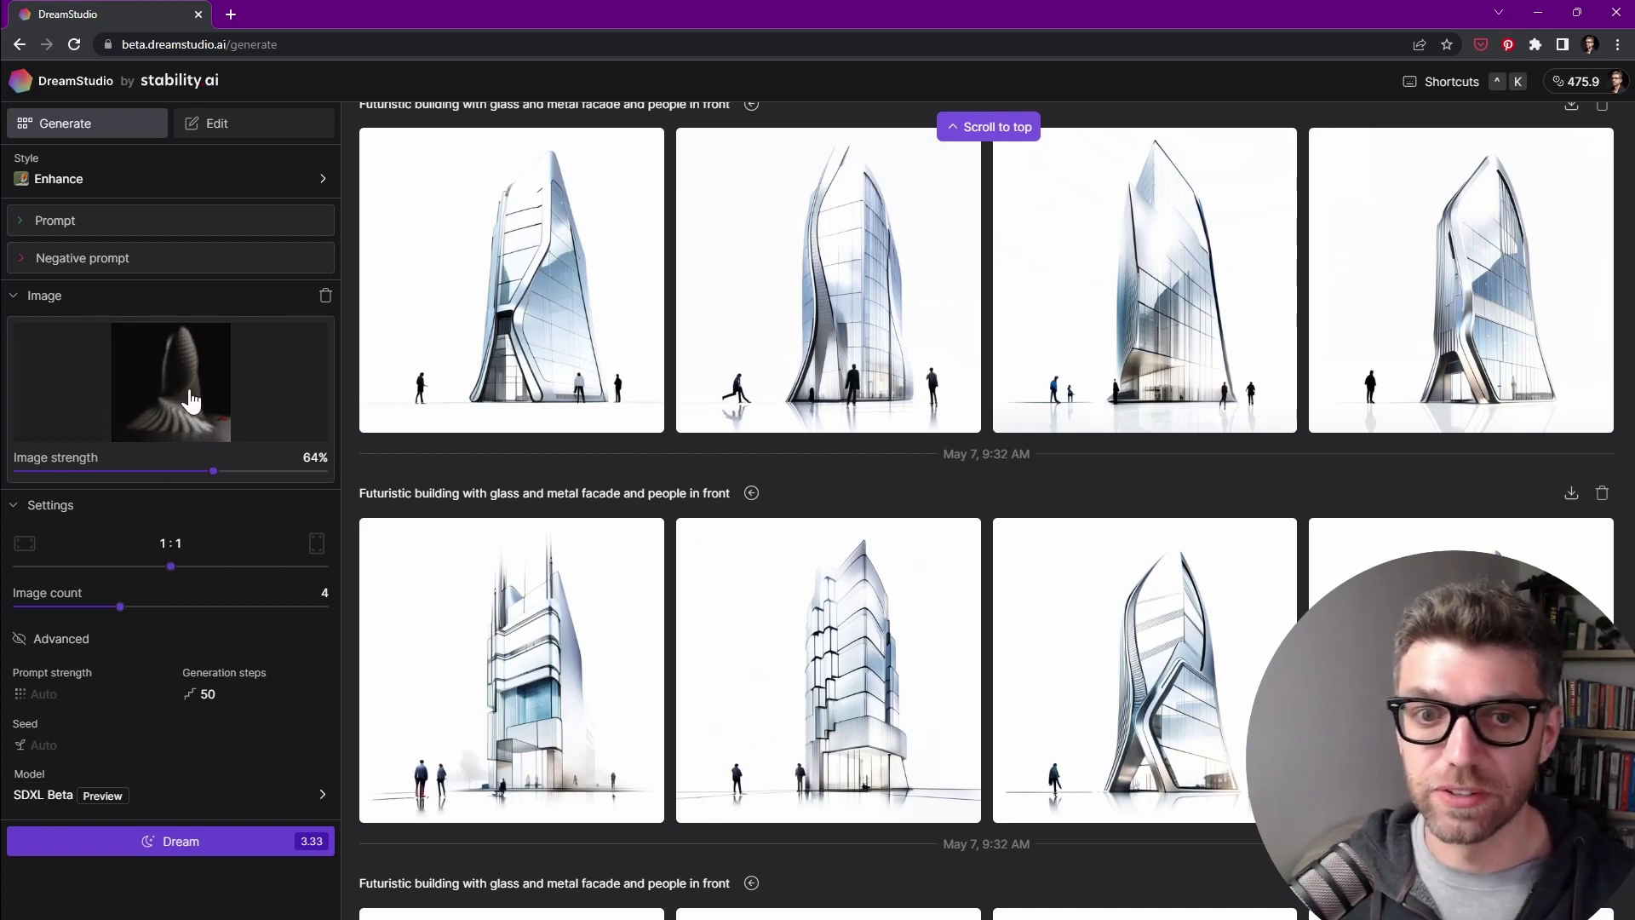
Step: Load the hand sketch from the 23013 AI folder as the source image
{"action": "left_click", "coordinate": [145, 386]}
{"action": "left_click", "coordinate": [372, 51]}
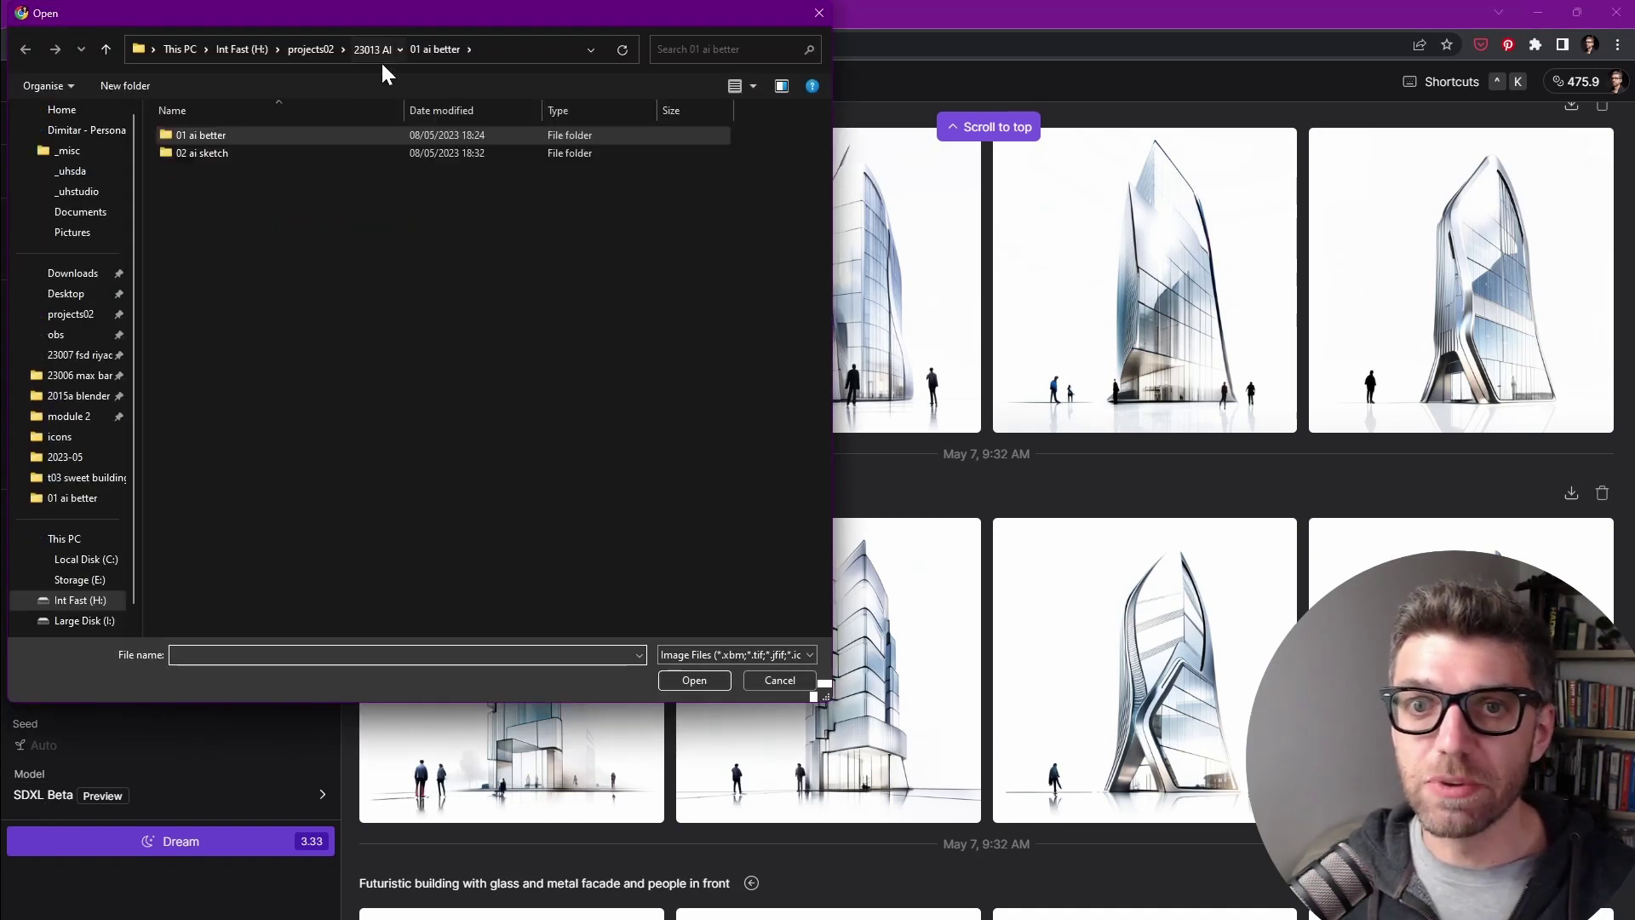
{"action": "double_click", "coordinate": [226, 154]}
Step: Set the prompt to 'modern office building, photograph, detailed' and negative prompt 'blurred, blurry, blur, watermark'
{"action": "left_click", "coordinate": [28, 221]}
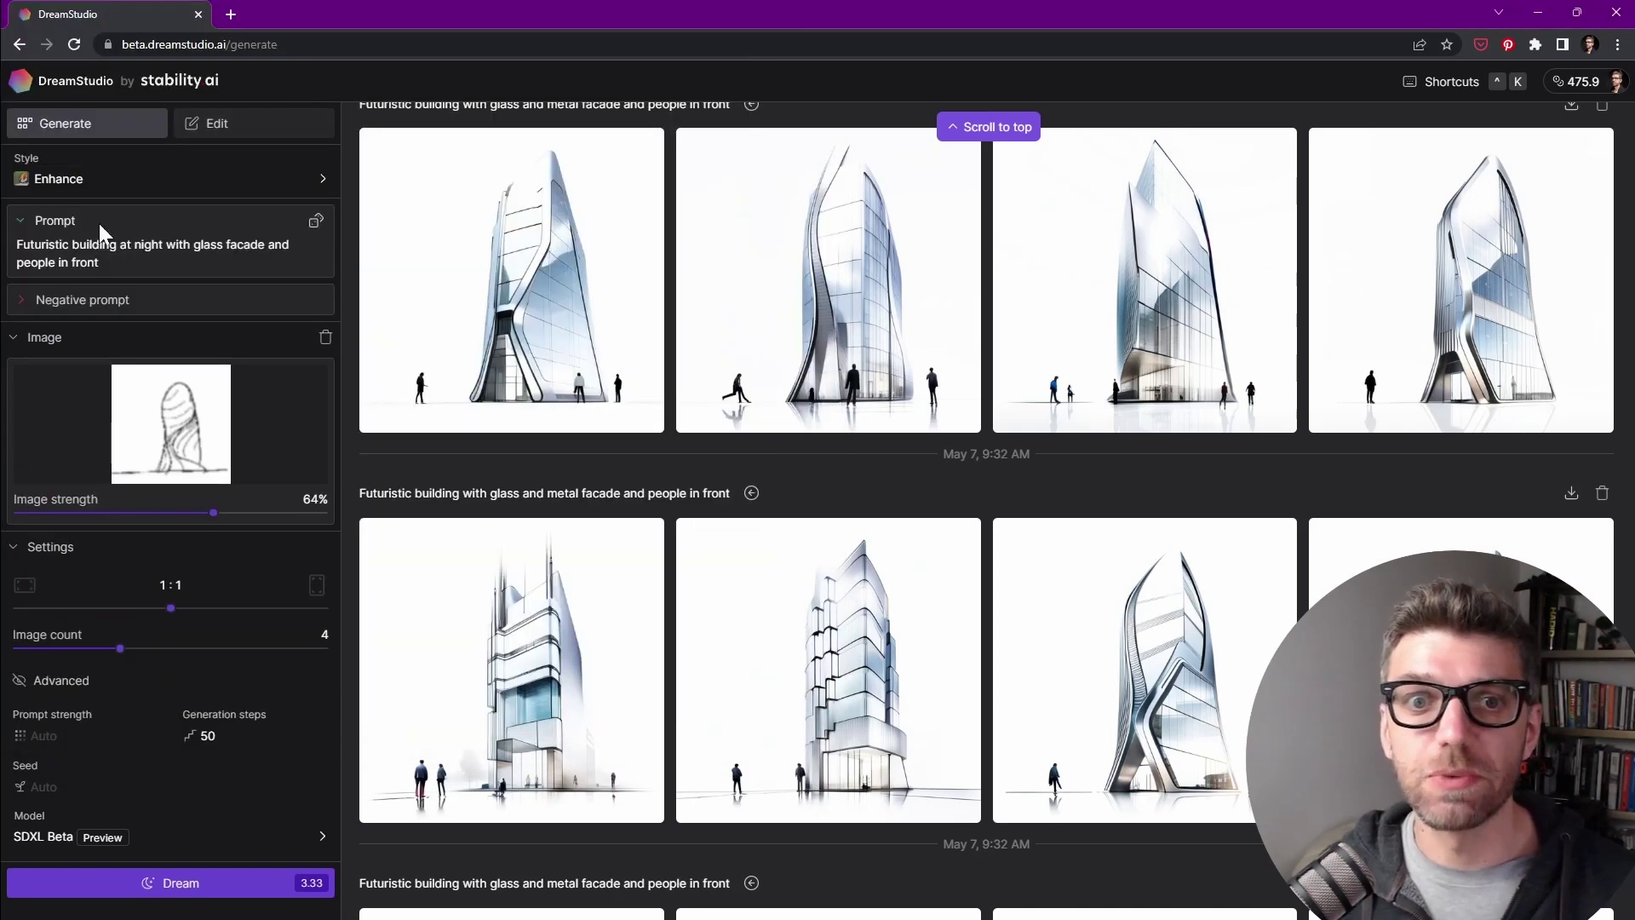
{"action": "key", "text": "ctrl+a"}
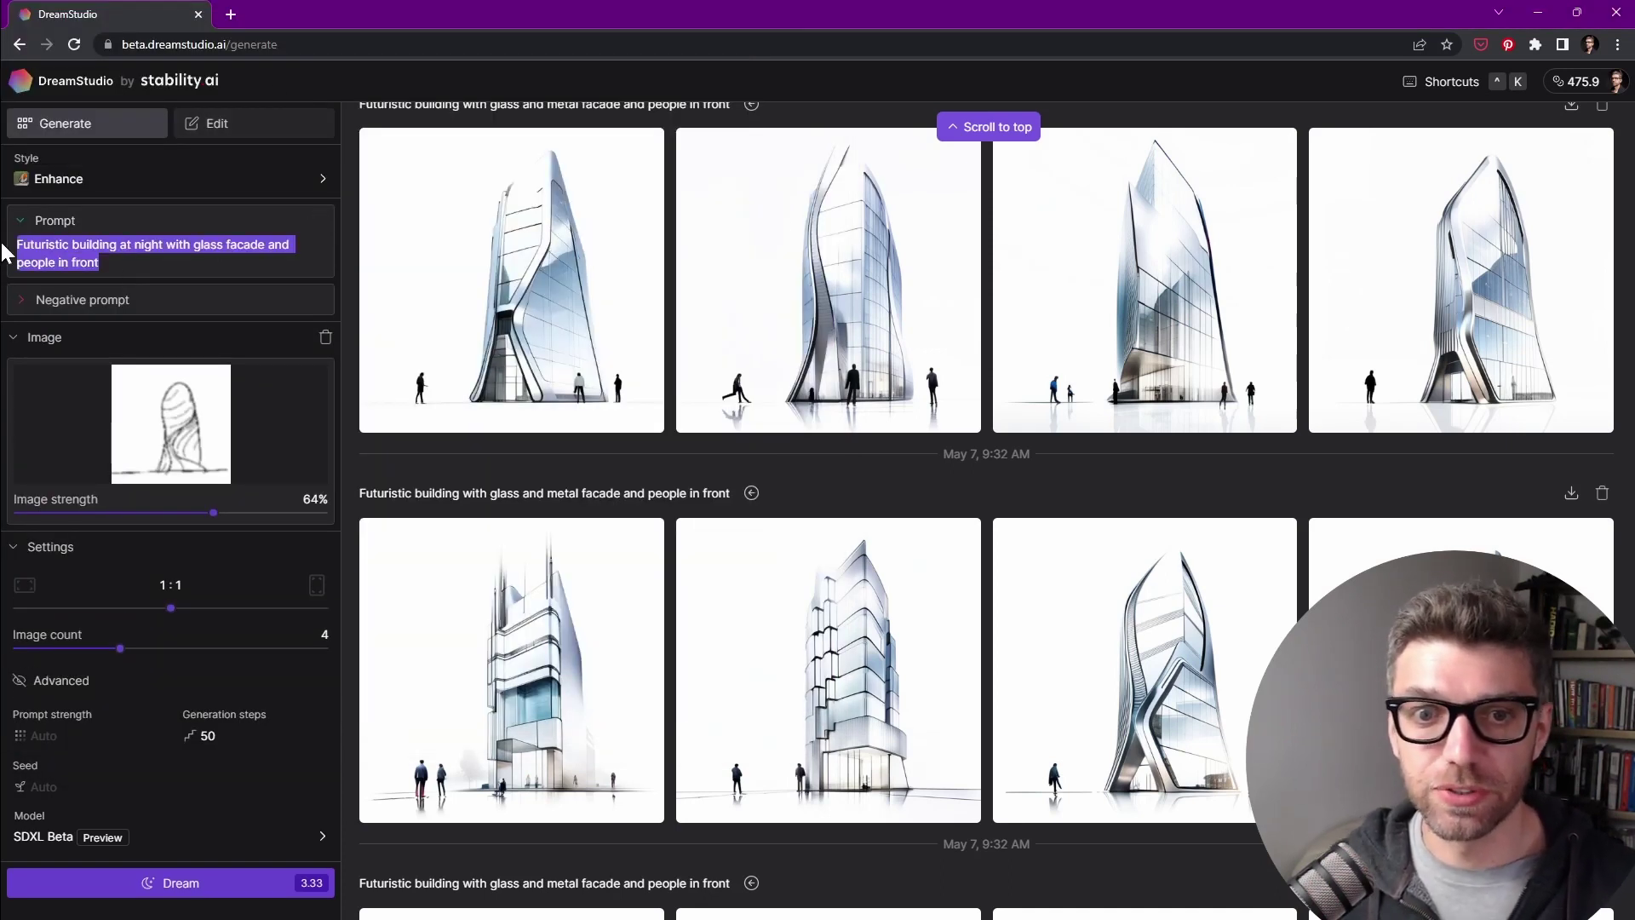
{"action": "type", "text": "modern office building"}
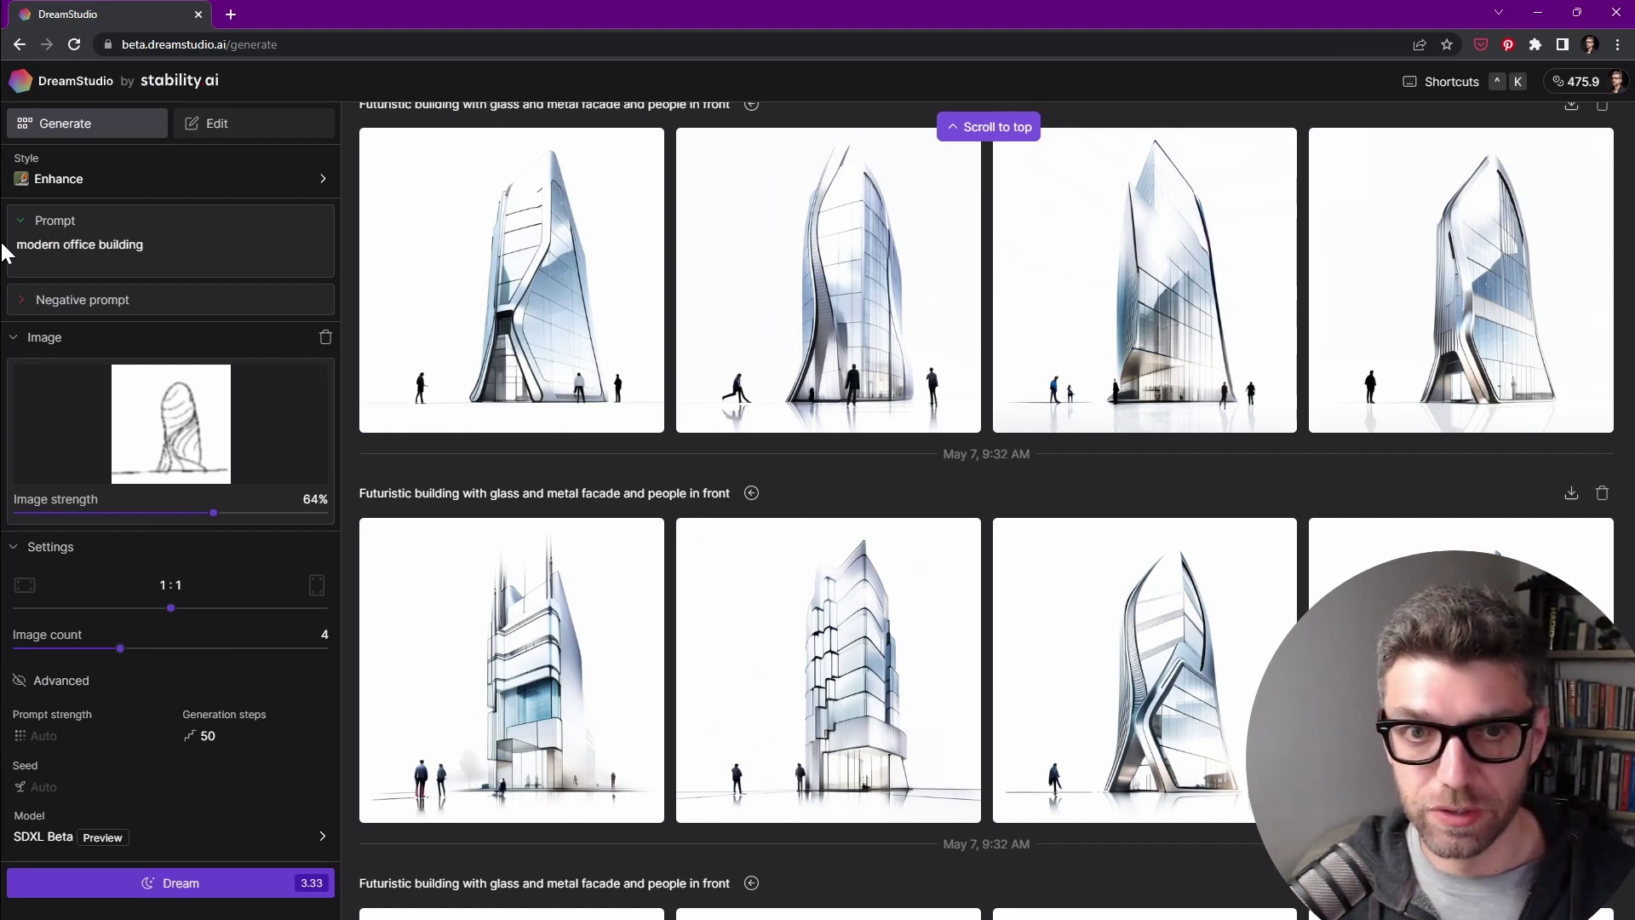
{"action": "type", "text": ", photograph, detaile"}
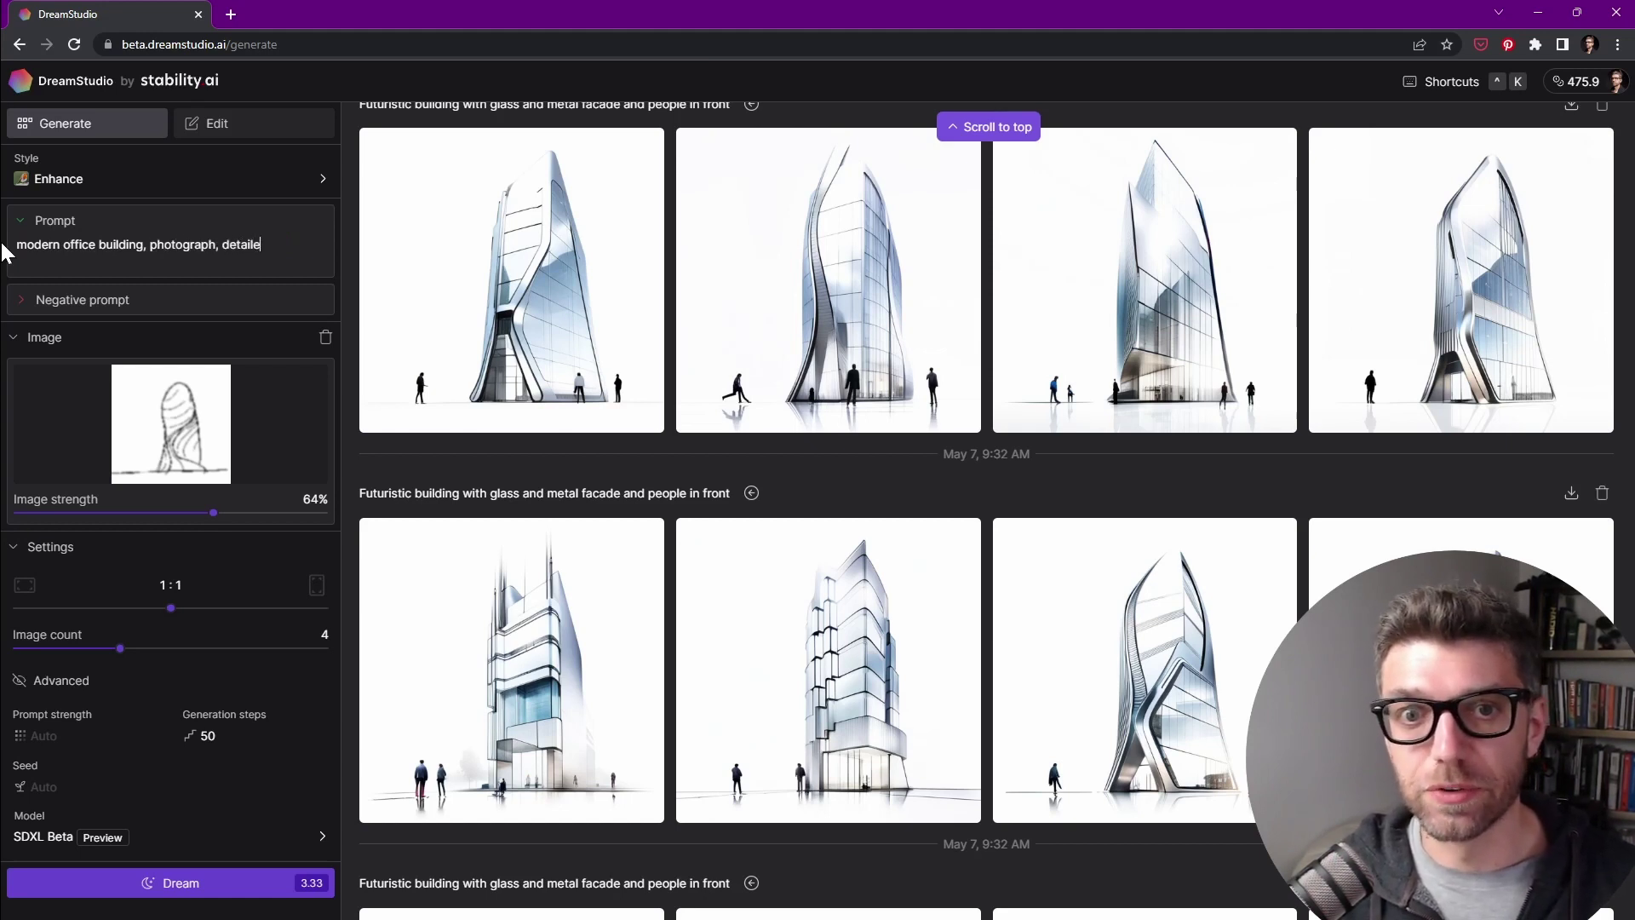
{"action": "type", "text": "d"}
{"action": "left_click", "coordinate": [51, 300]}
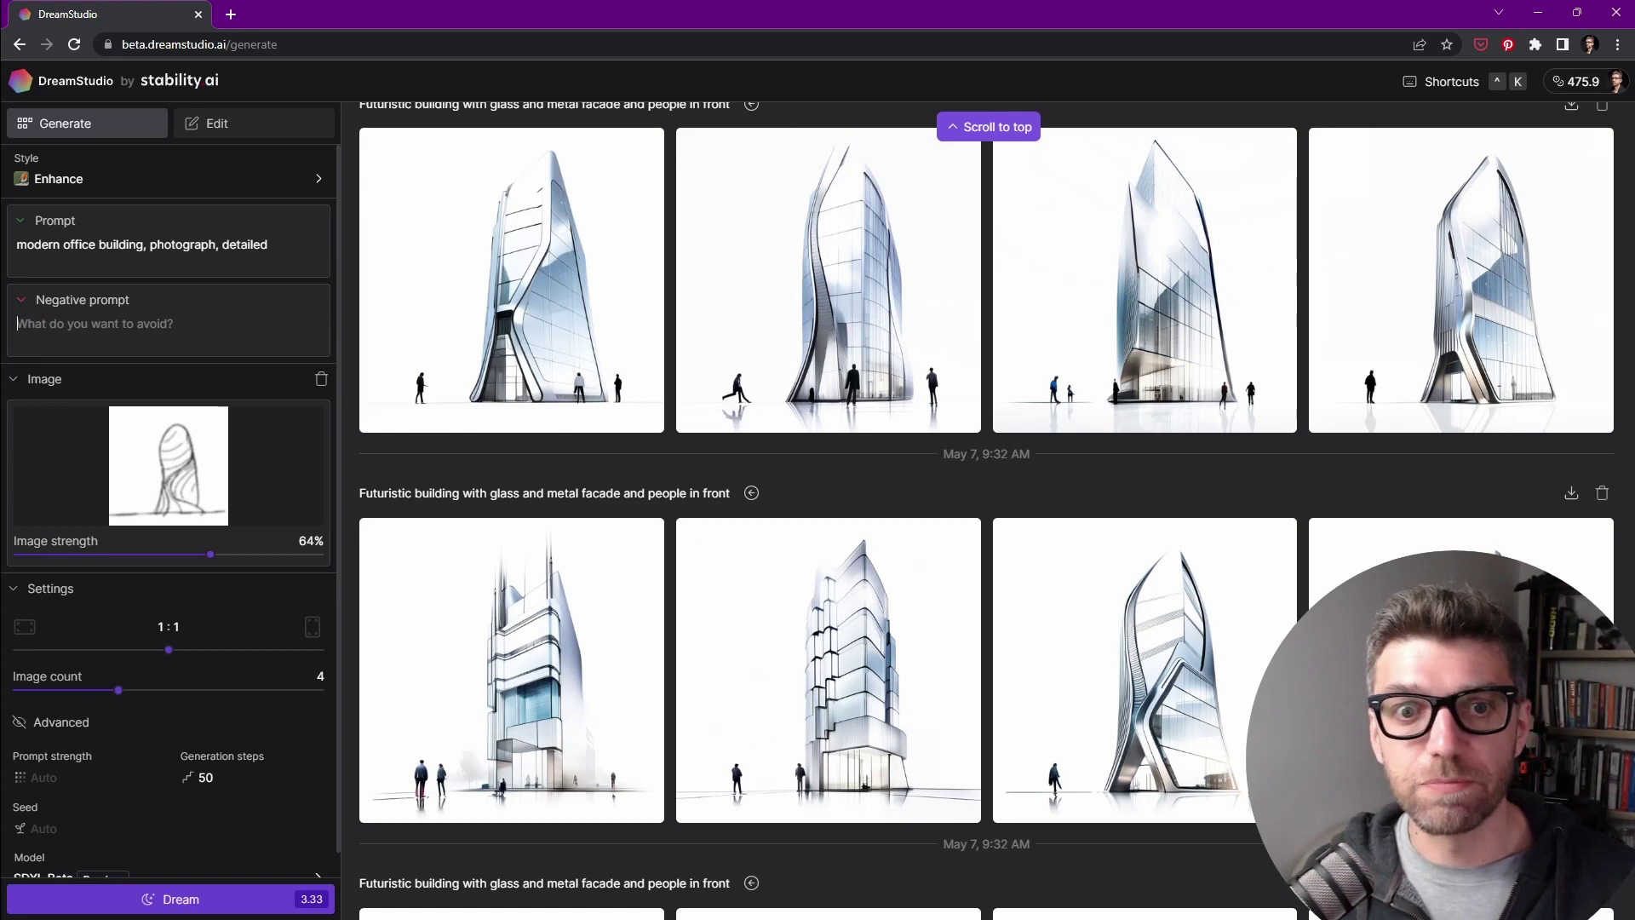
{"action": "type", "text": "blurred, blu"}
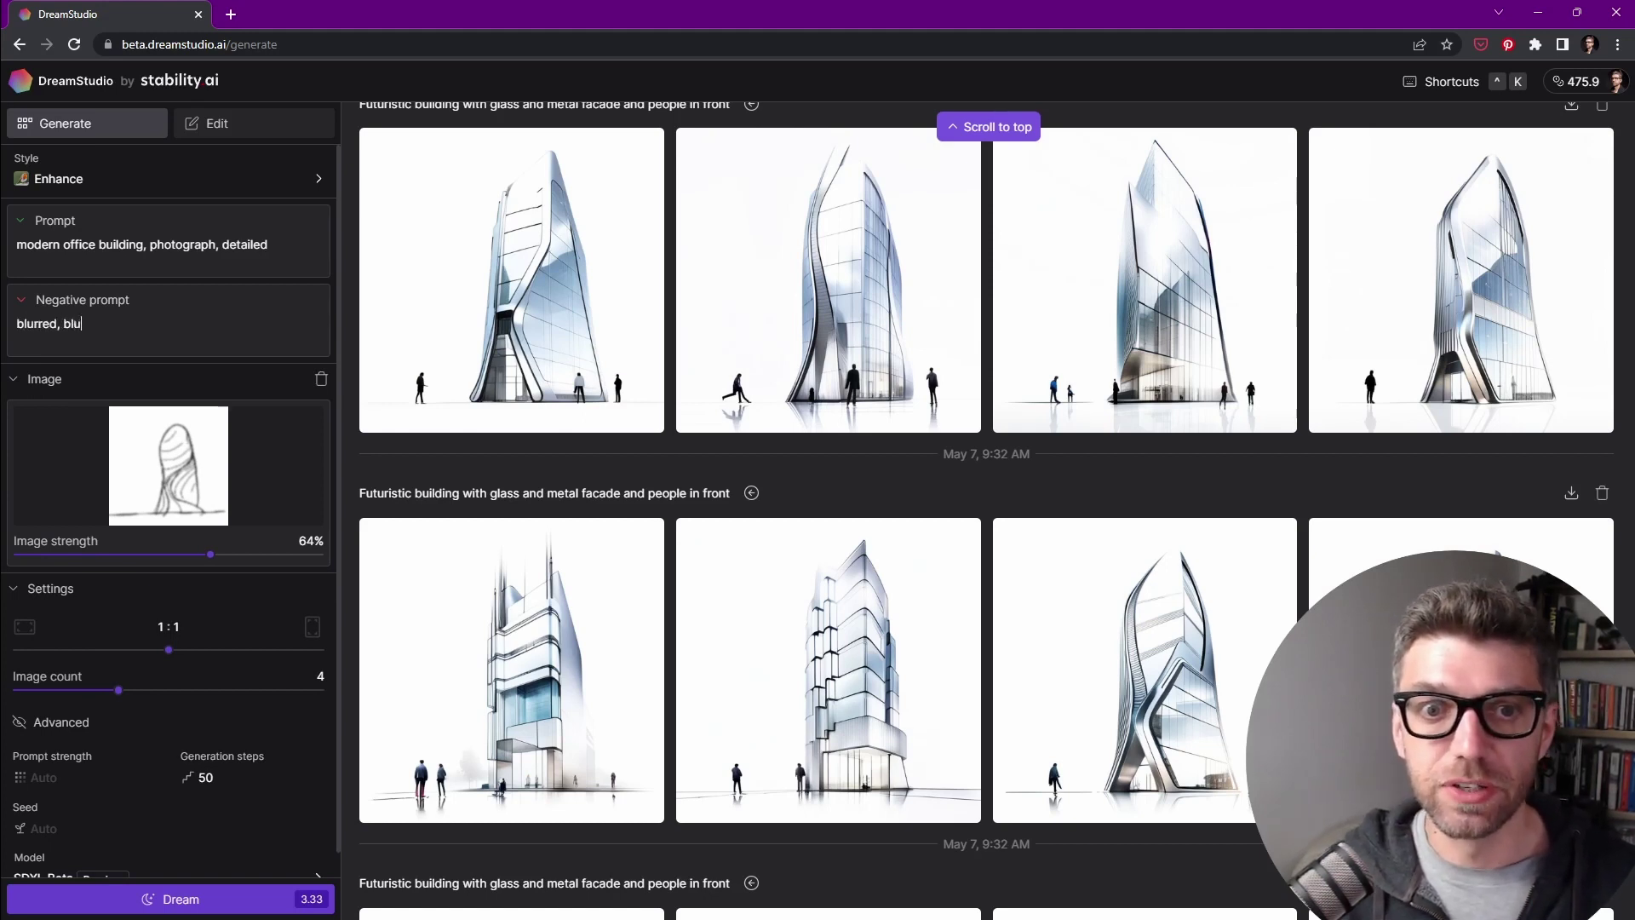
{"action": "type", "text": "rry, blur,"}
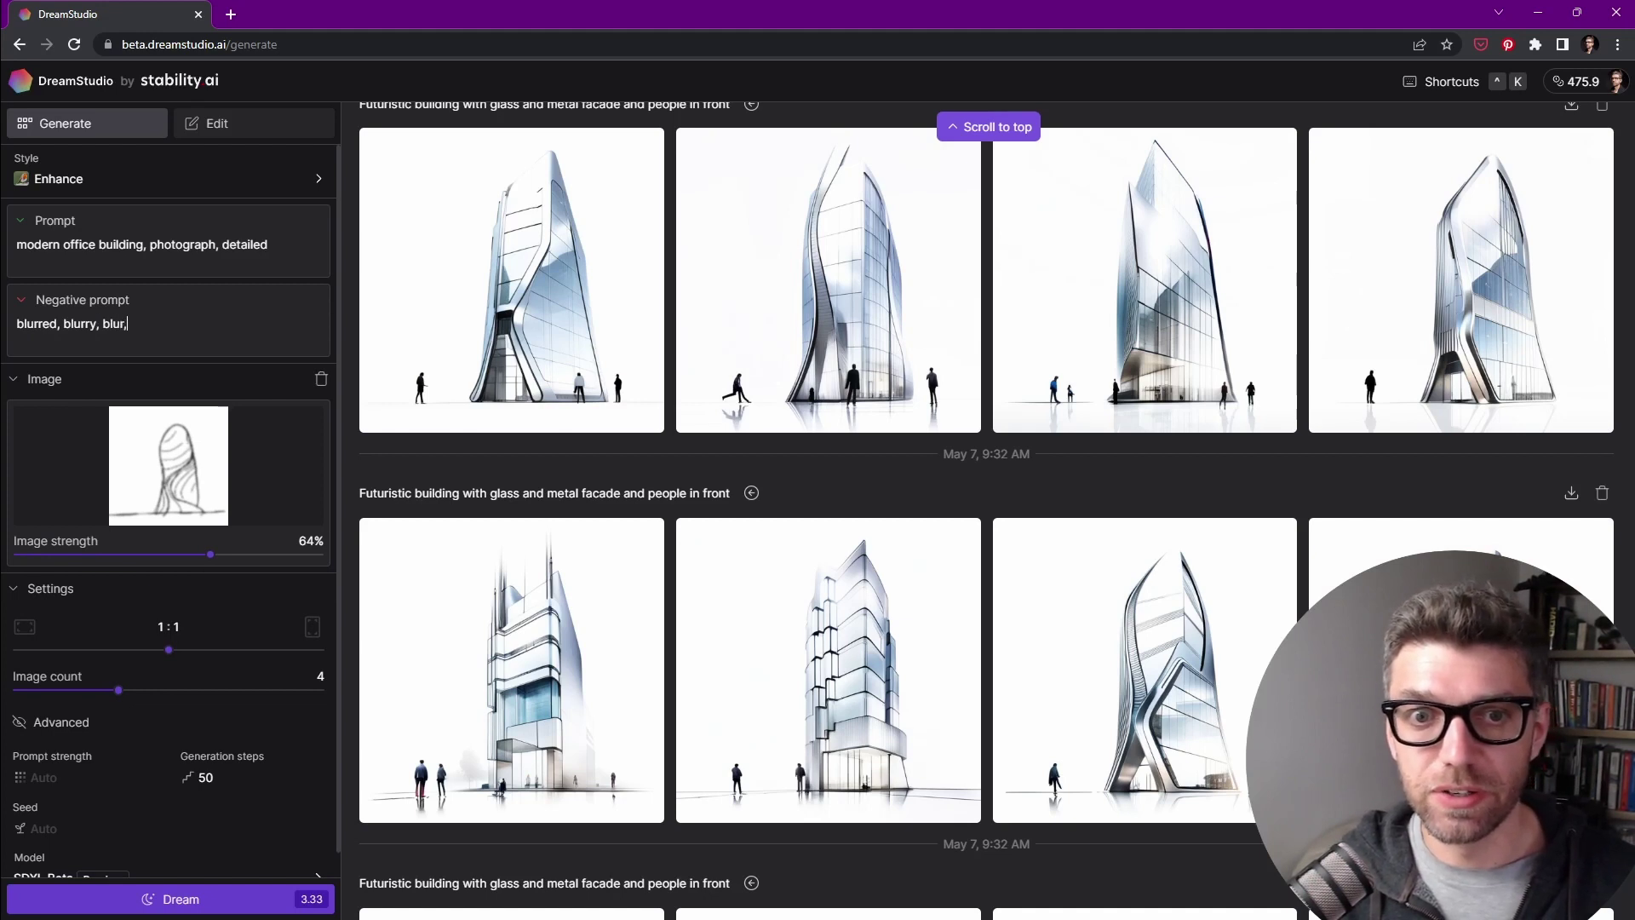
{"action": "type", "text": " waterma"}
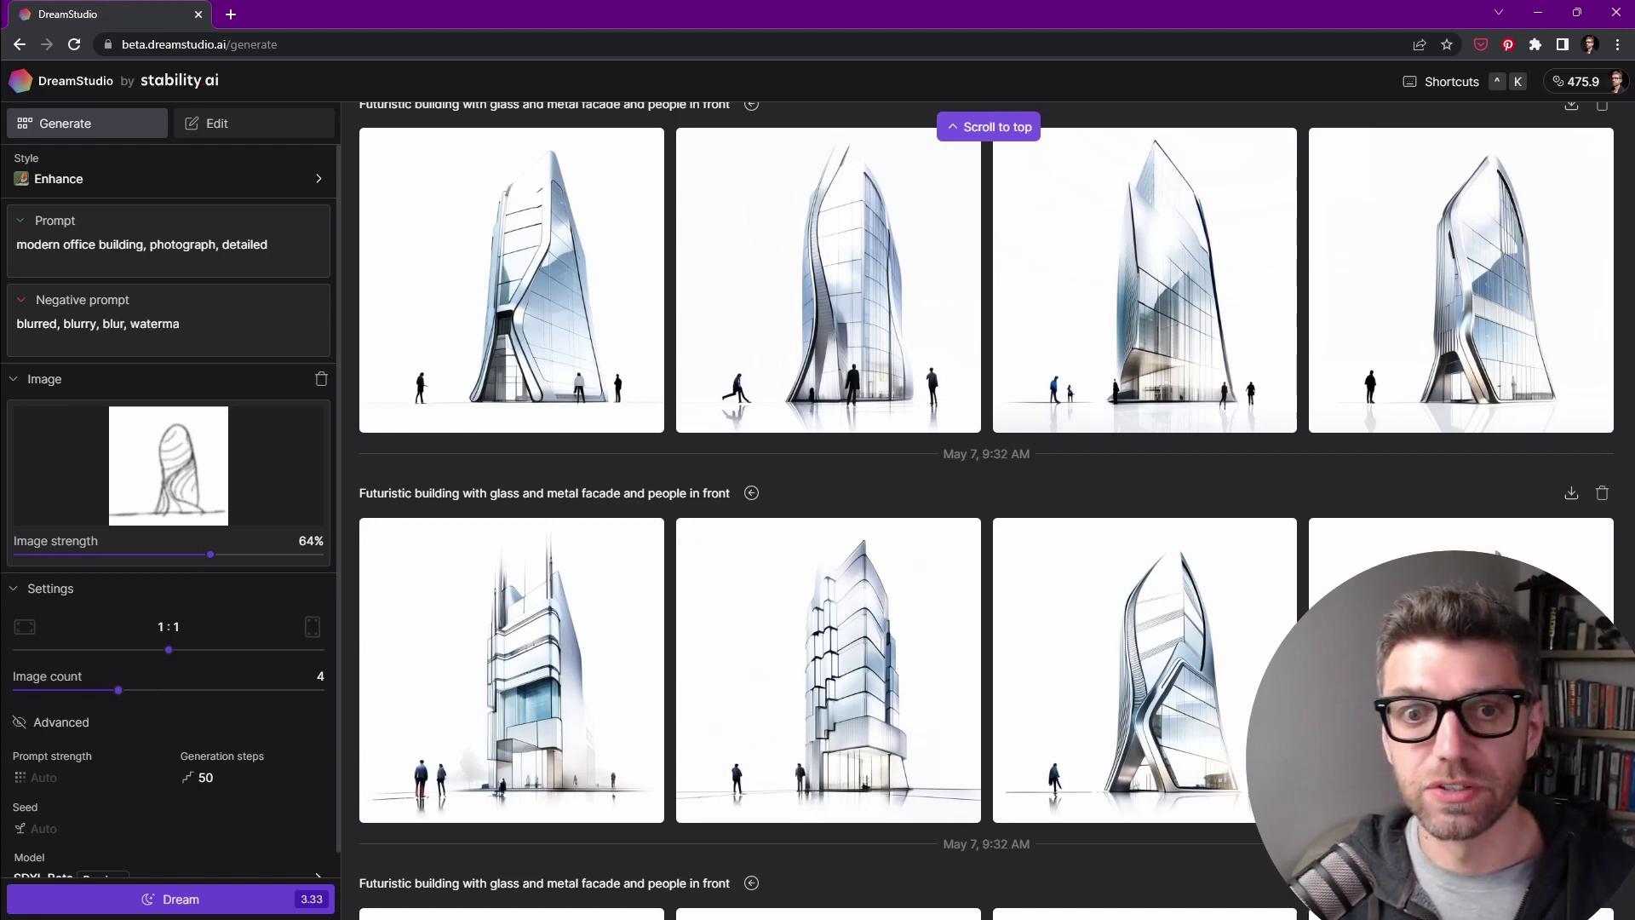
{"action": "type", "text": "rk"}
Step: Choose the 3D model style and set the sketch's image strength to 50%
{"action": "left_click", "coordinate": [86, 184]}
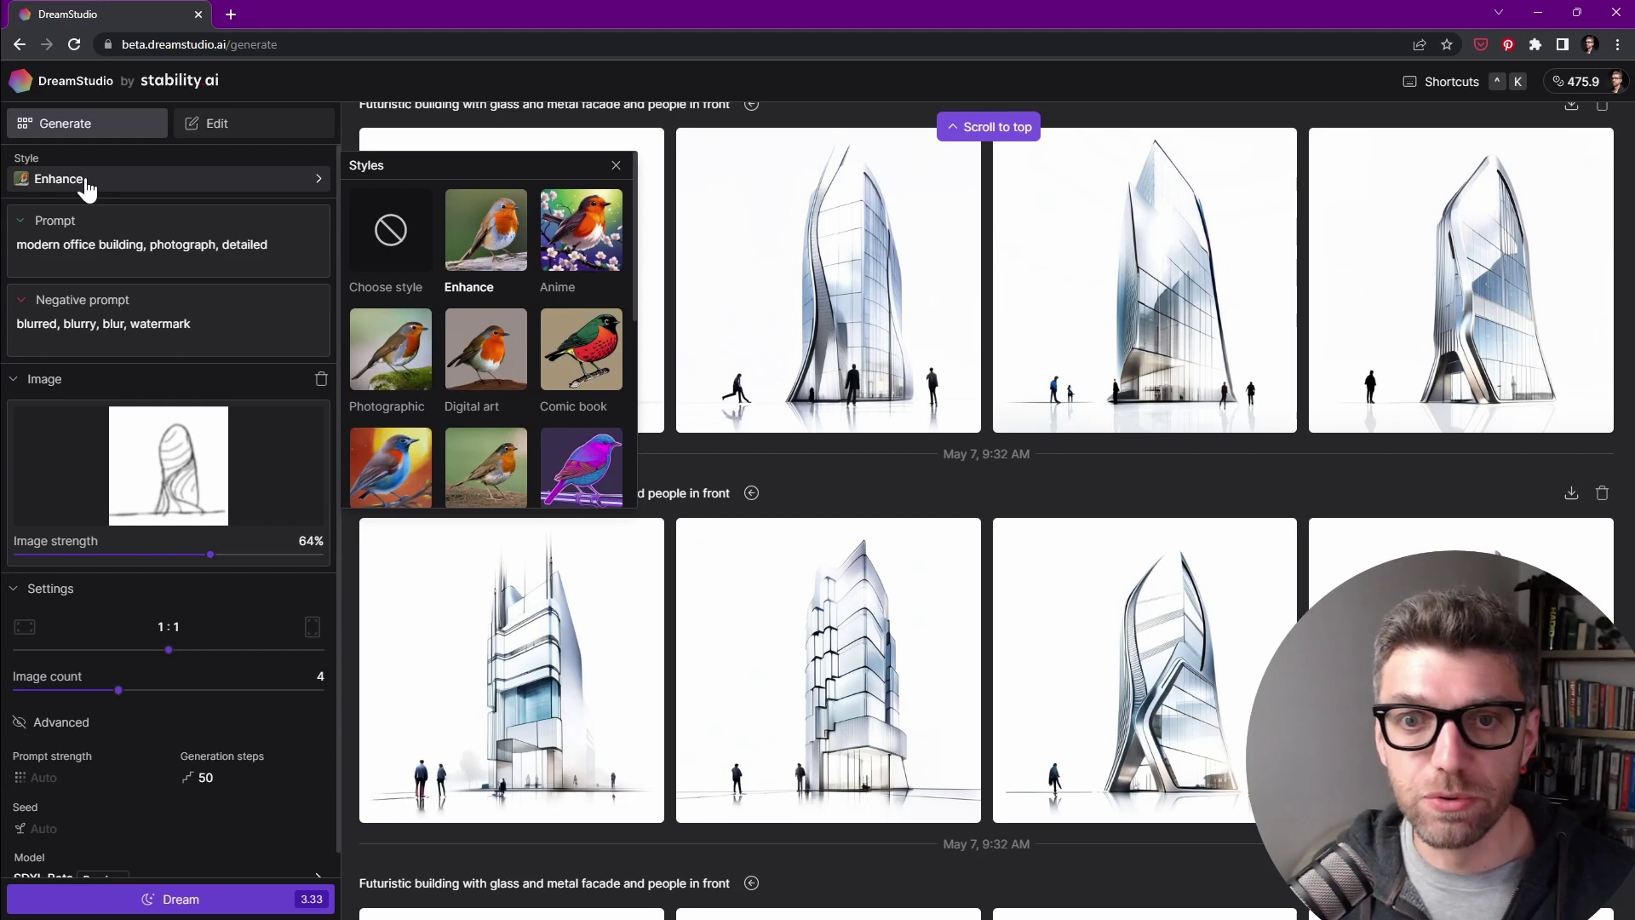
{"action": "scroll", "coordinate": [448, 360], "scroll_direction": "down", "scroll_amount": 5}
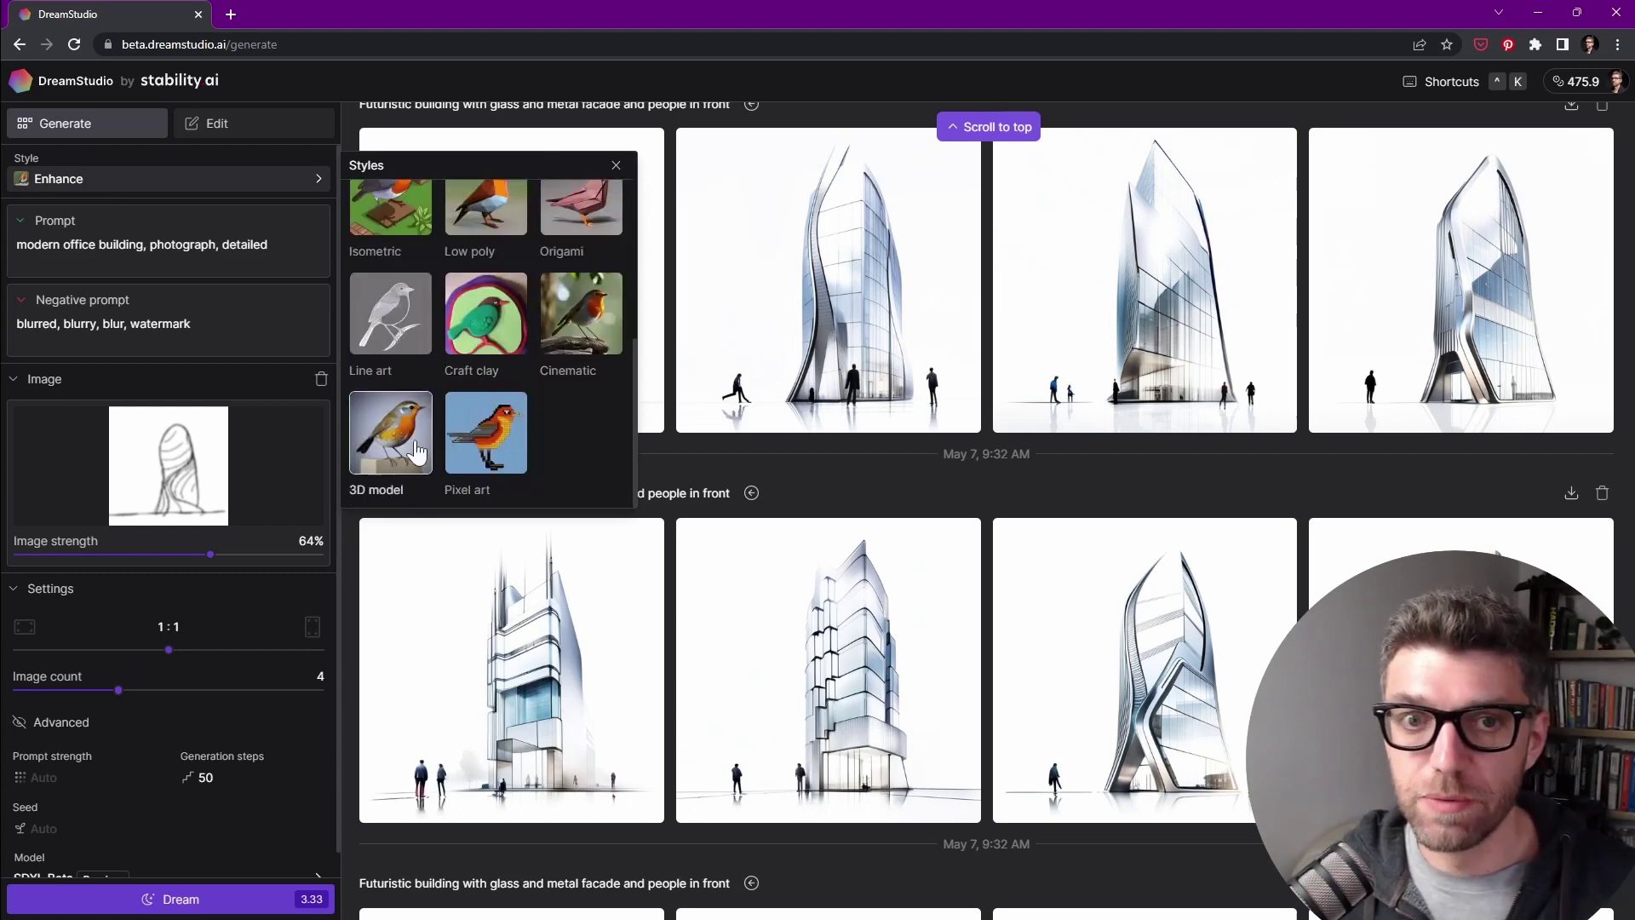
{"action": "left_click", "coordinate": [416, 450]}
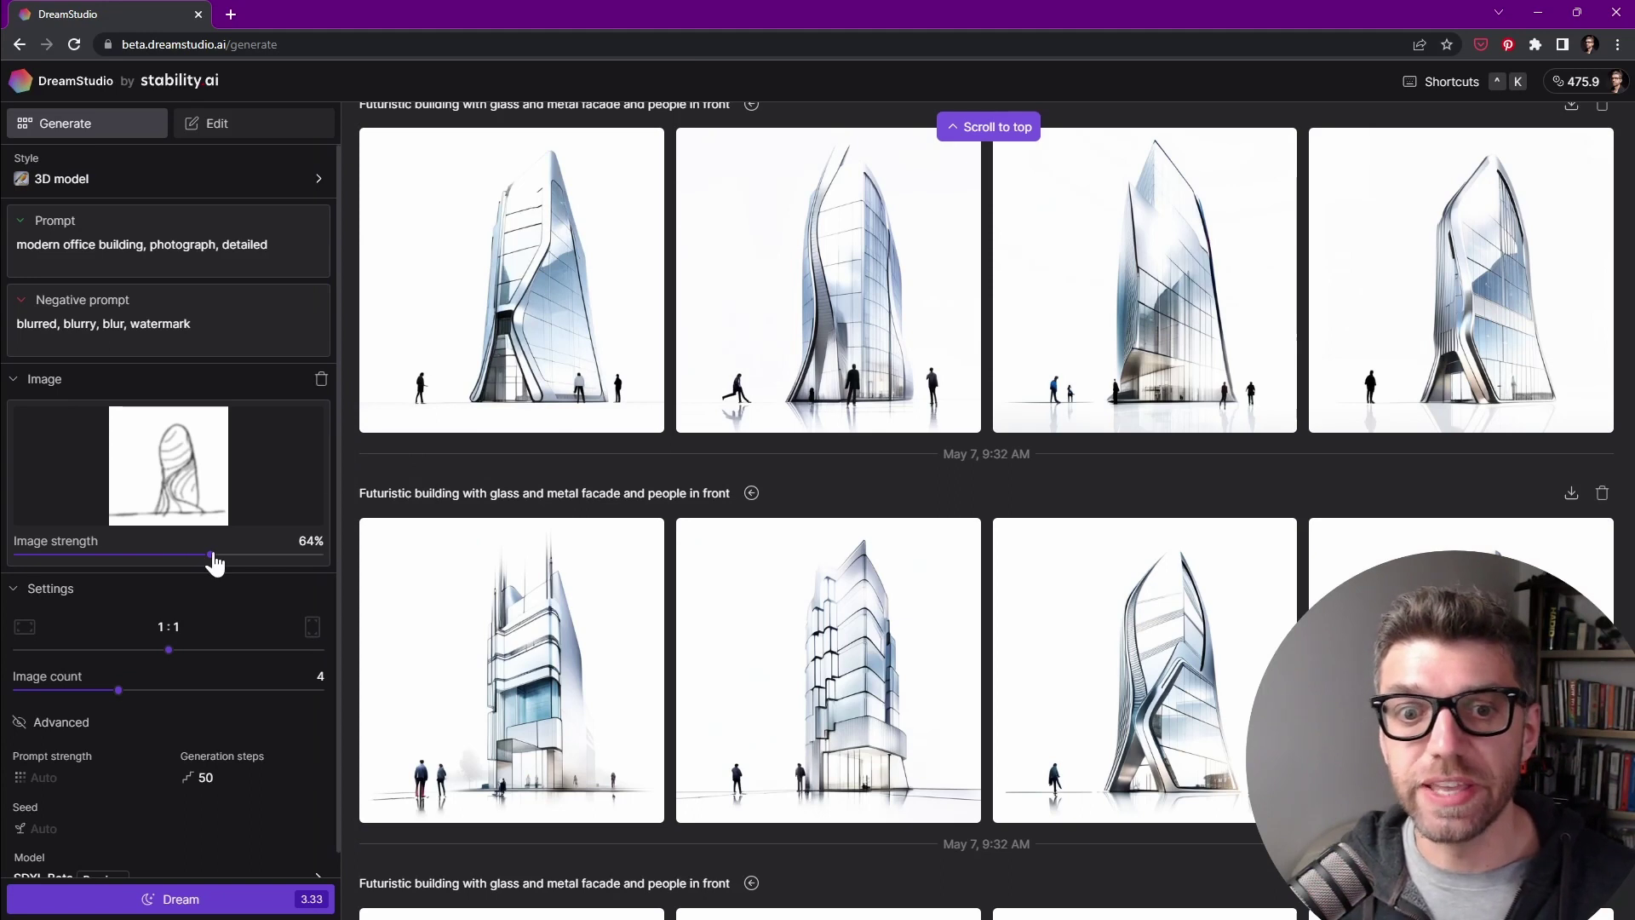
{"action": "left_click_drag", "start_coordinate": [211, 556], "coordinate": [326, 570]}
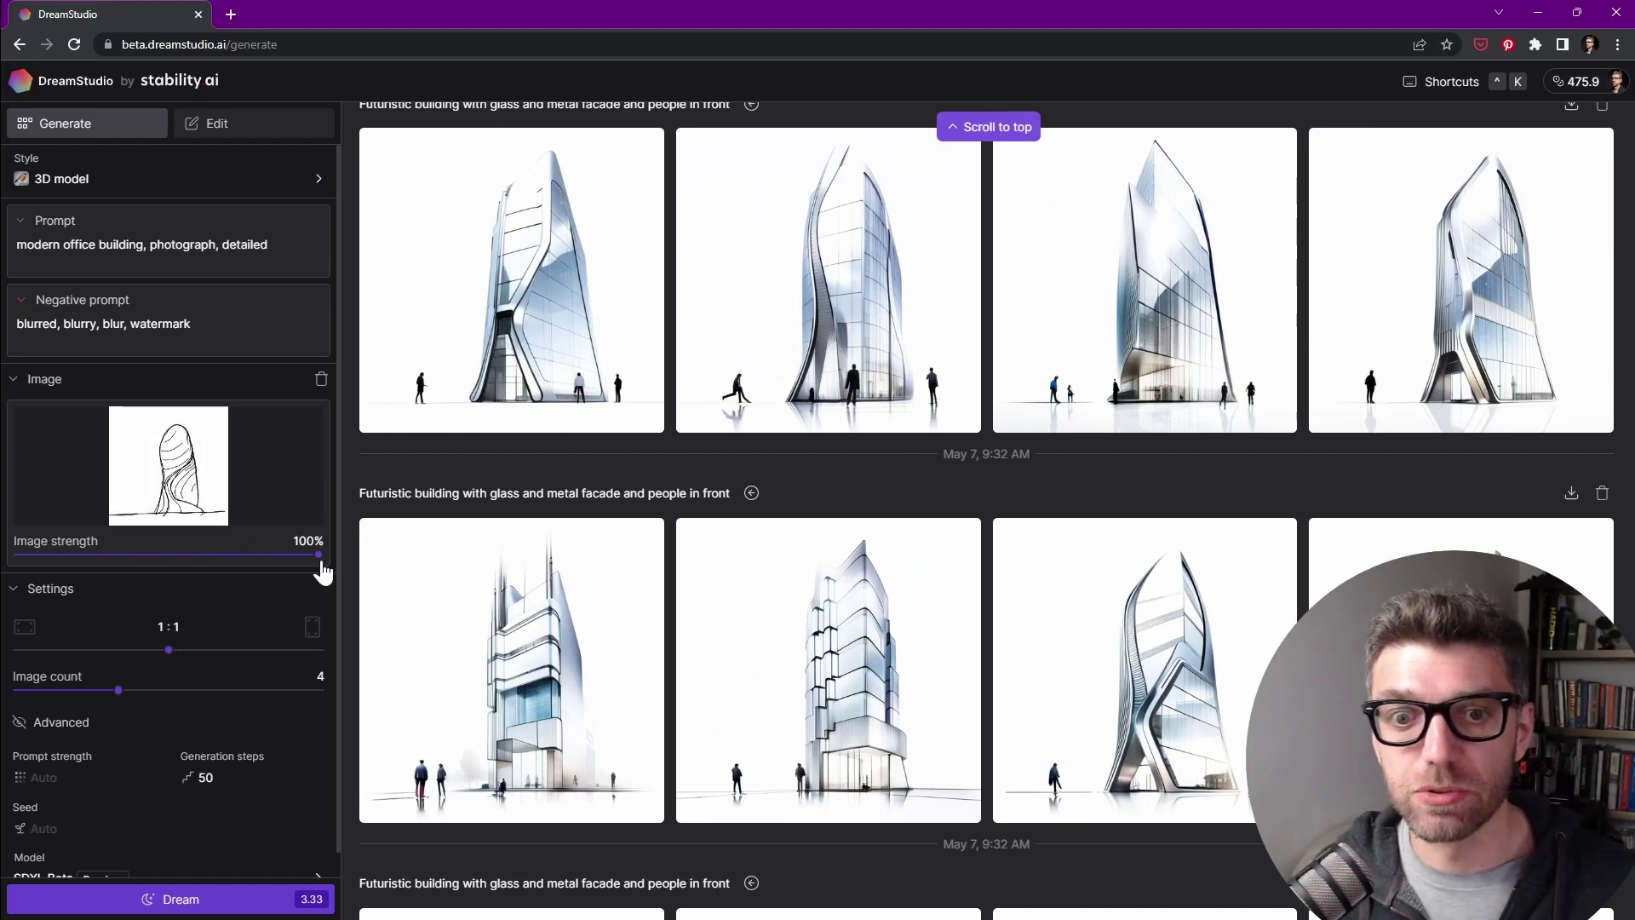
{"action": "left_click_drag", "start_coordinate": [321, 567], "coordinate": [168, 566]}
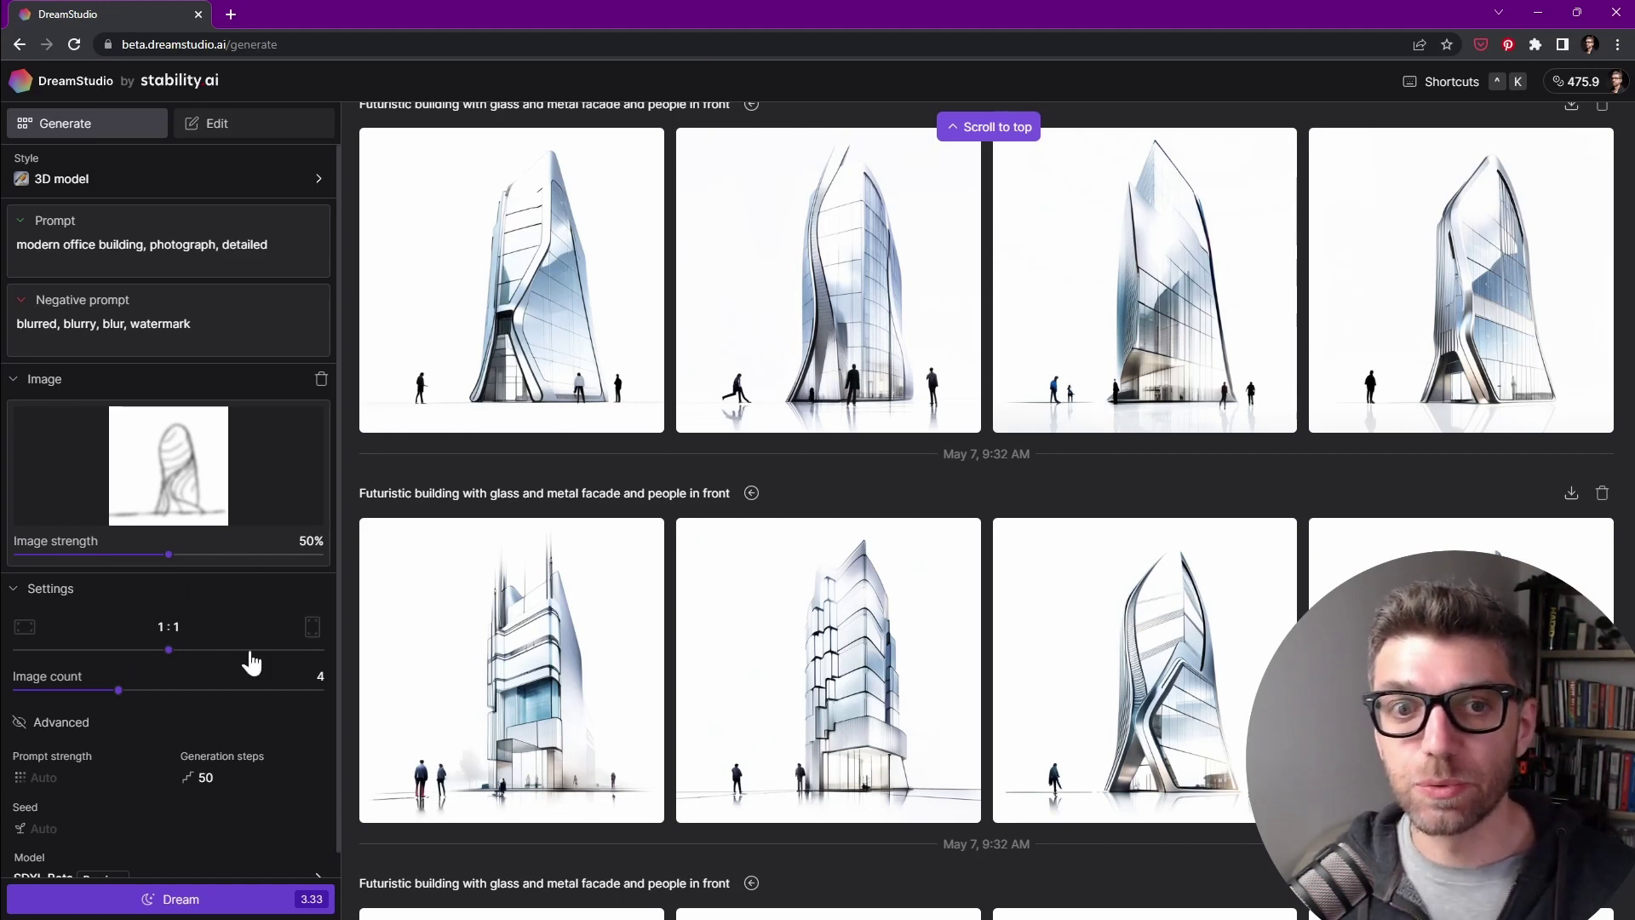
Step: Generate a new batch with Dream and review the resulting curving-tower line sketches
{"action": "left_click", "coordinate": [172, 901]}
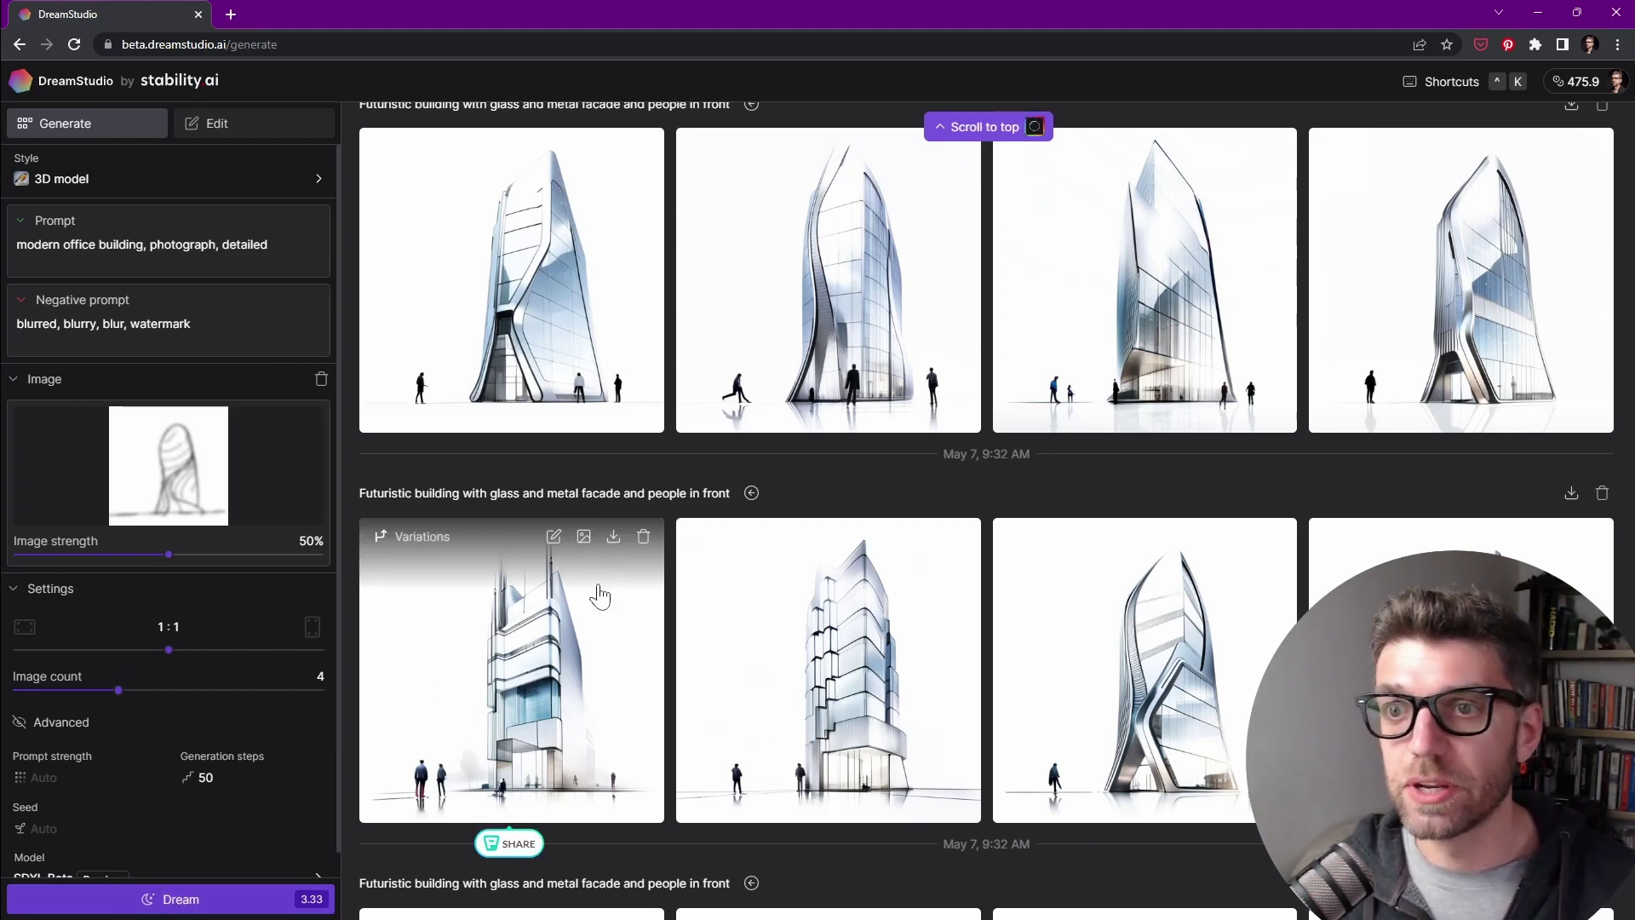
{"action": "left_click", "coordinate": [985, 126]}
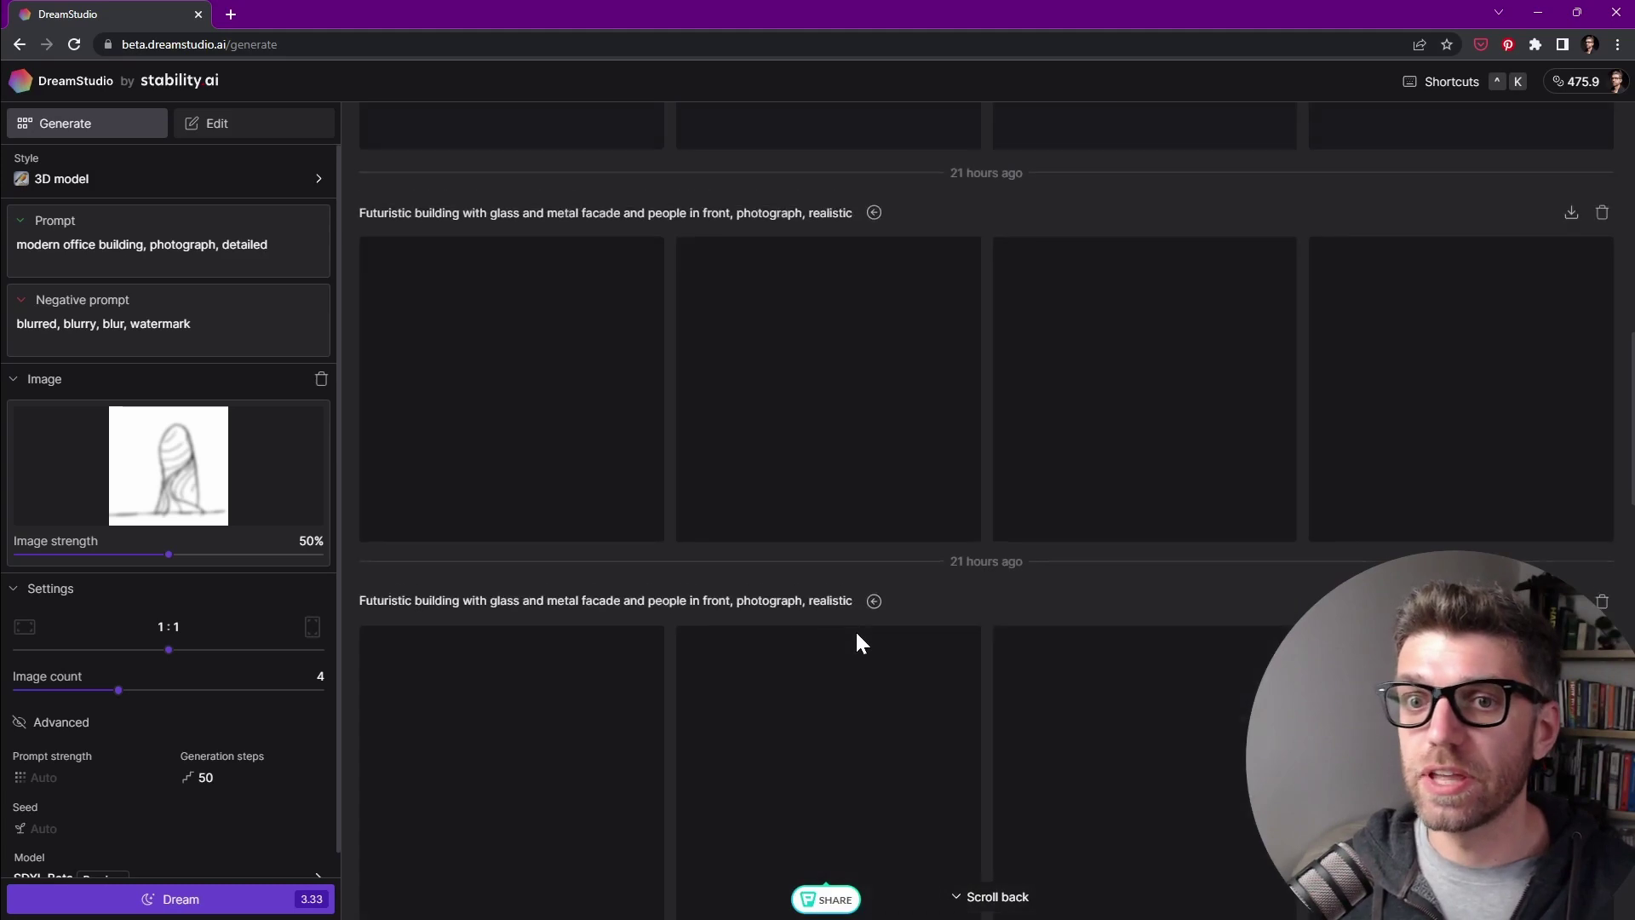
{"action": "scroll", "coordinate": [892, 571], "scroll_direction": "up", "scroll_amount": 5}
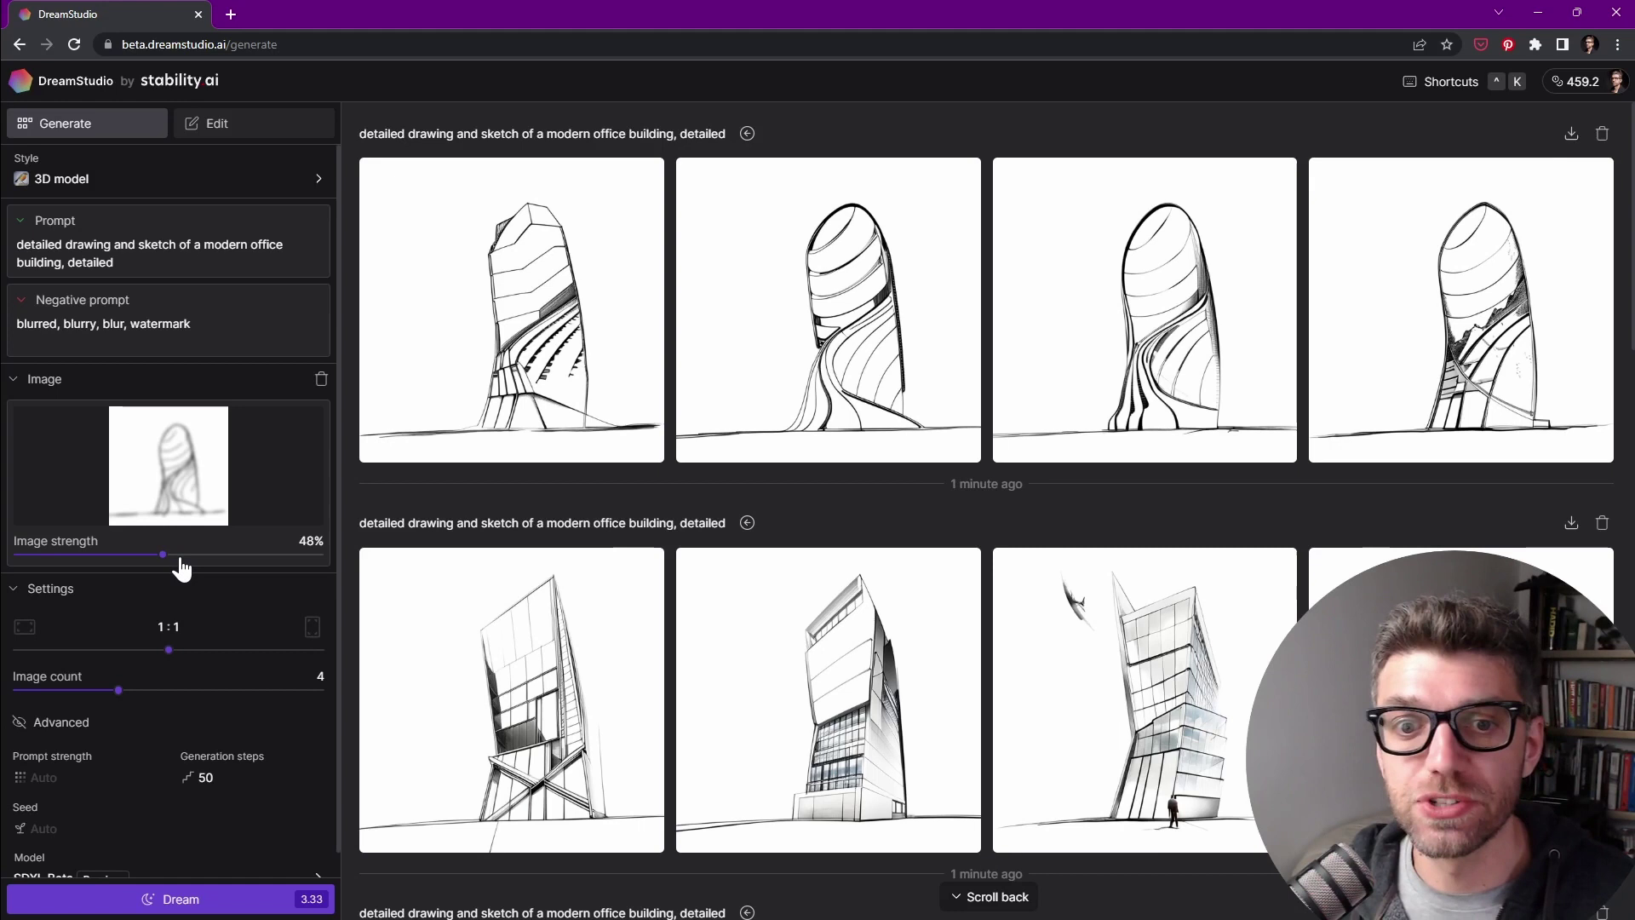
{"action": "scroll", "coordinate": [511, 553], "scroll_direction": "down", "scroll_amount": 2}
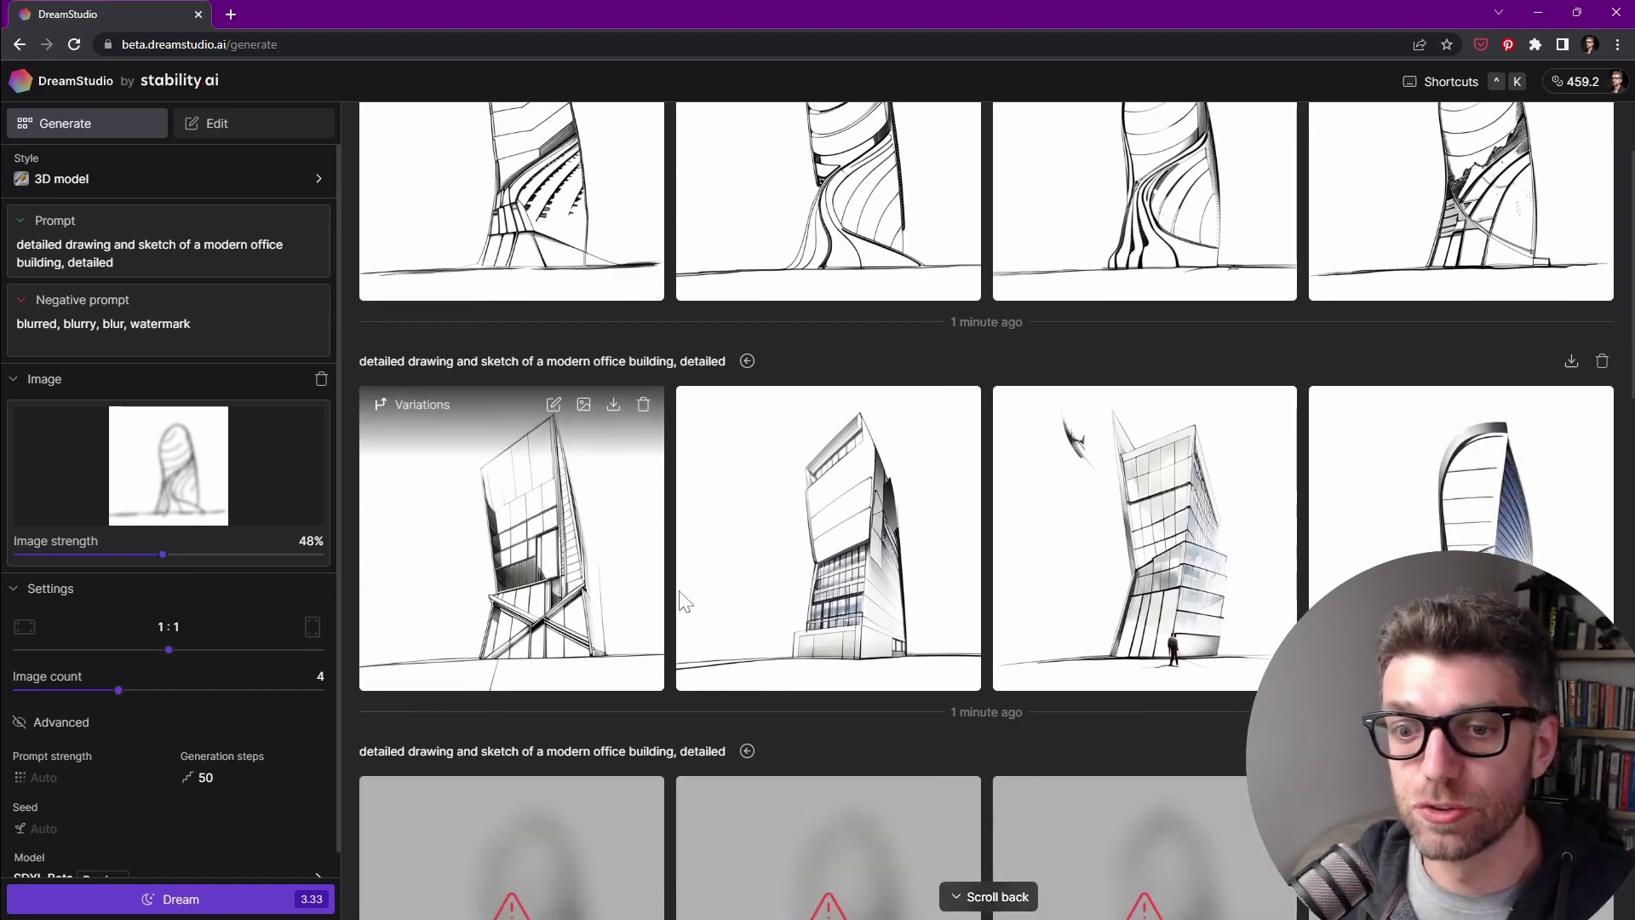
{"action": "scroll", "coordinate": [886, 511], "scroll_direction": "up", "scroll_amount": 1}
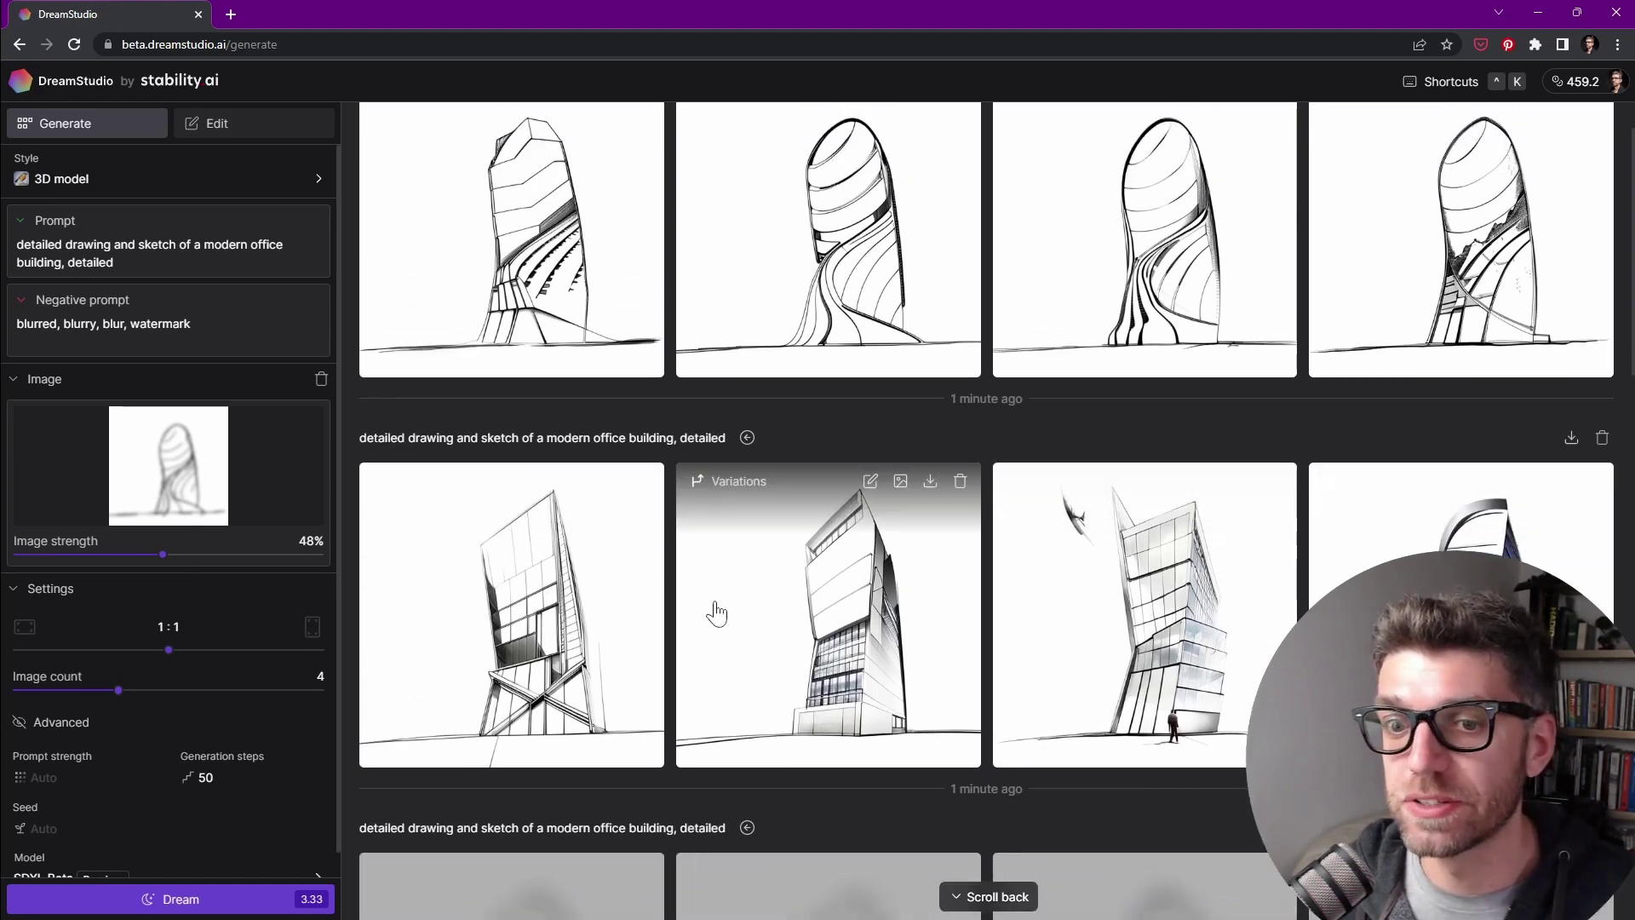
{"action": "scroll", "coordinate": [1005, 654], "scroll_direction": "up", "scroll_amount": 1}
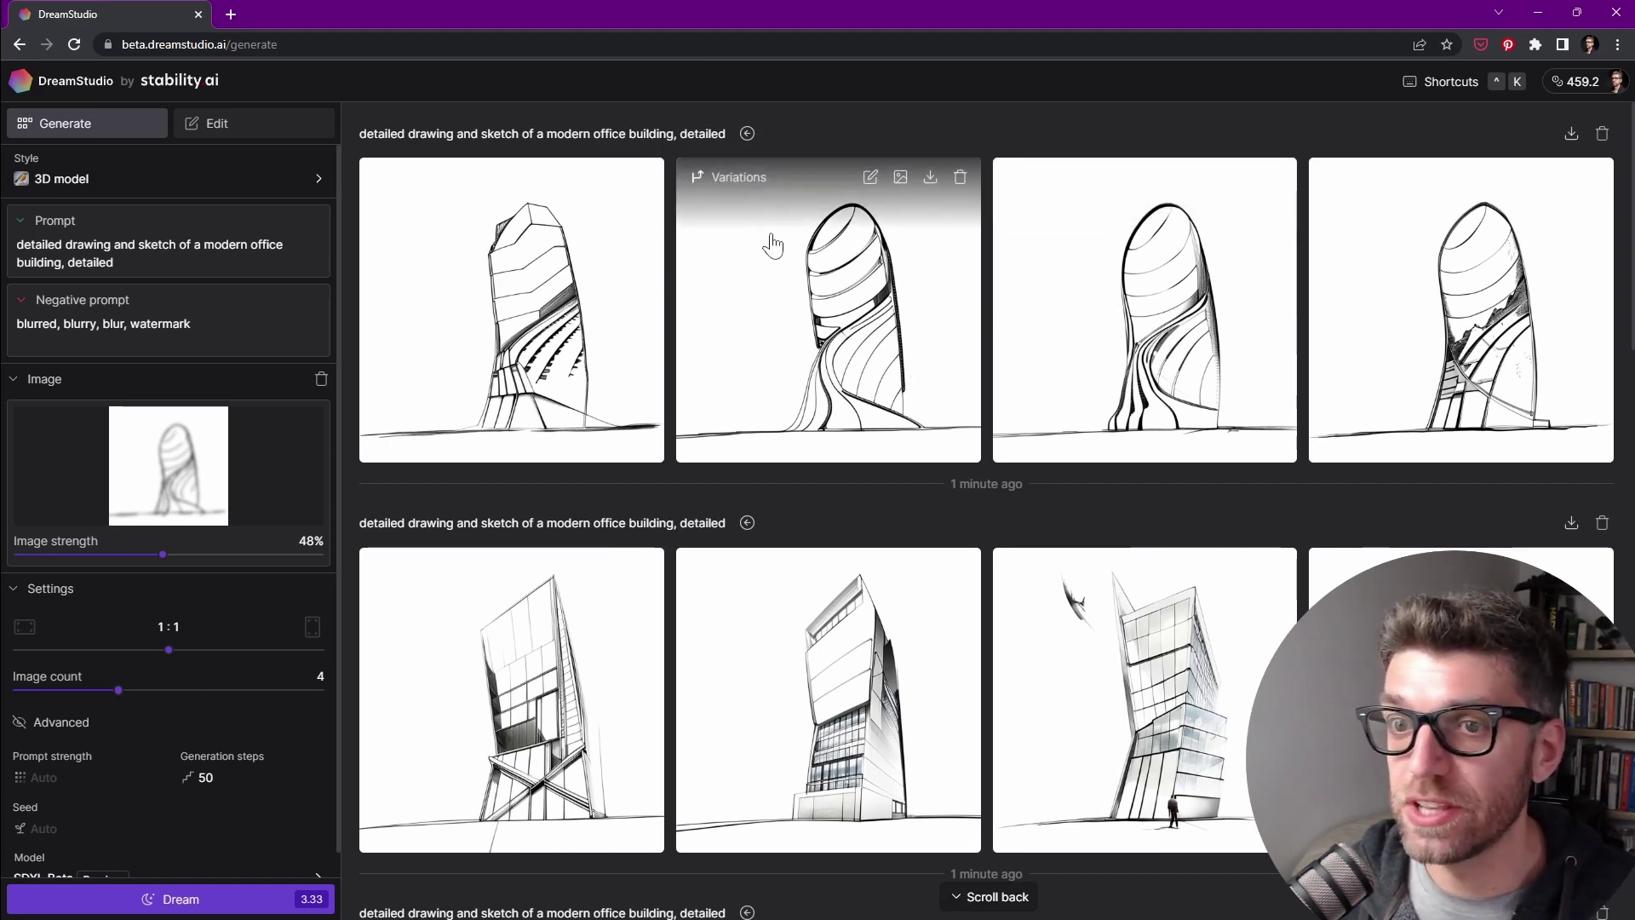
Step: Generate variations from the second and fourth tower sketches in the top row
{"action": "left_click", "coordinate": [746, 179]}
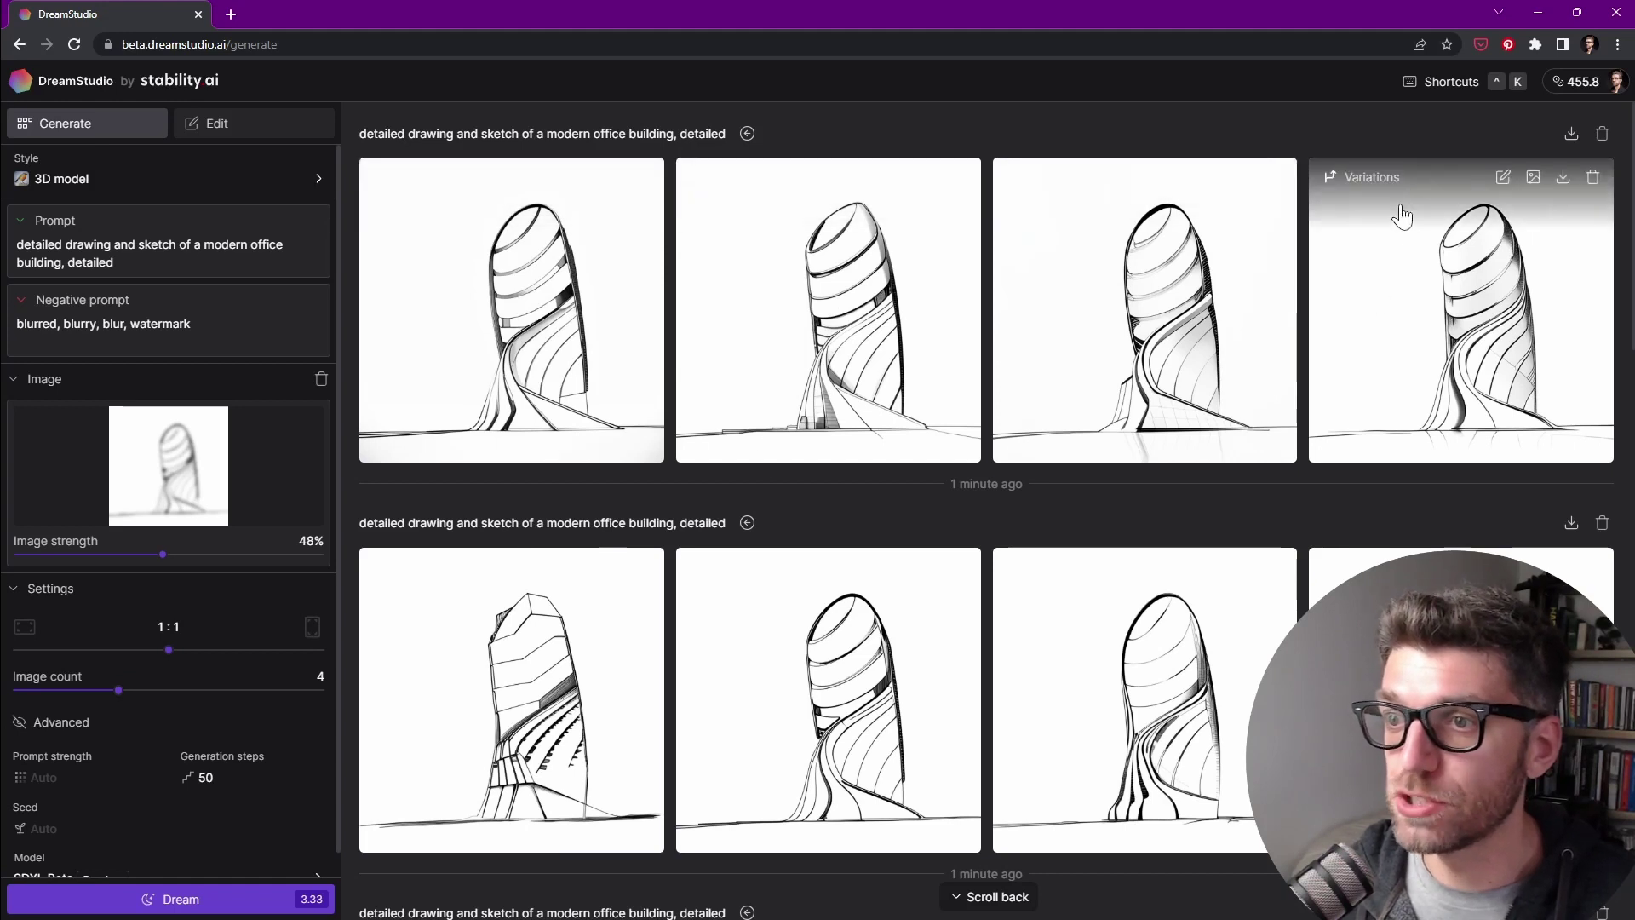
{"action": "left_click", "coordinate": [1366, 176]}
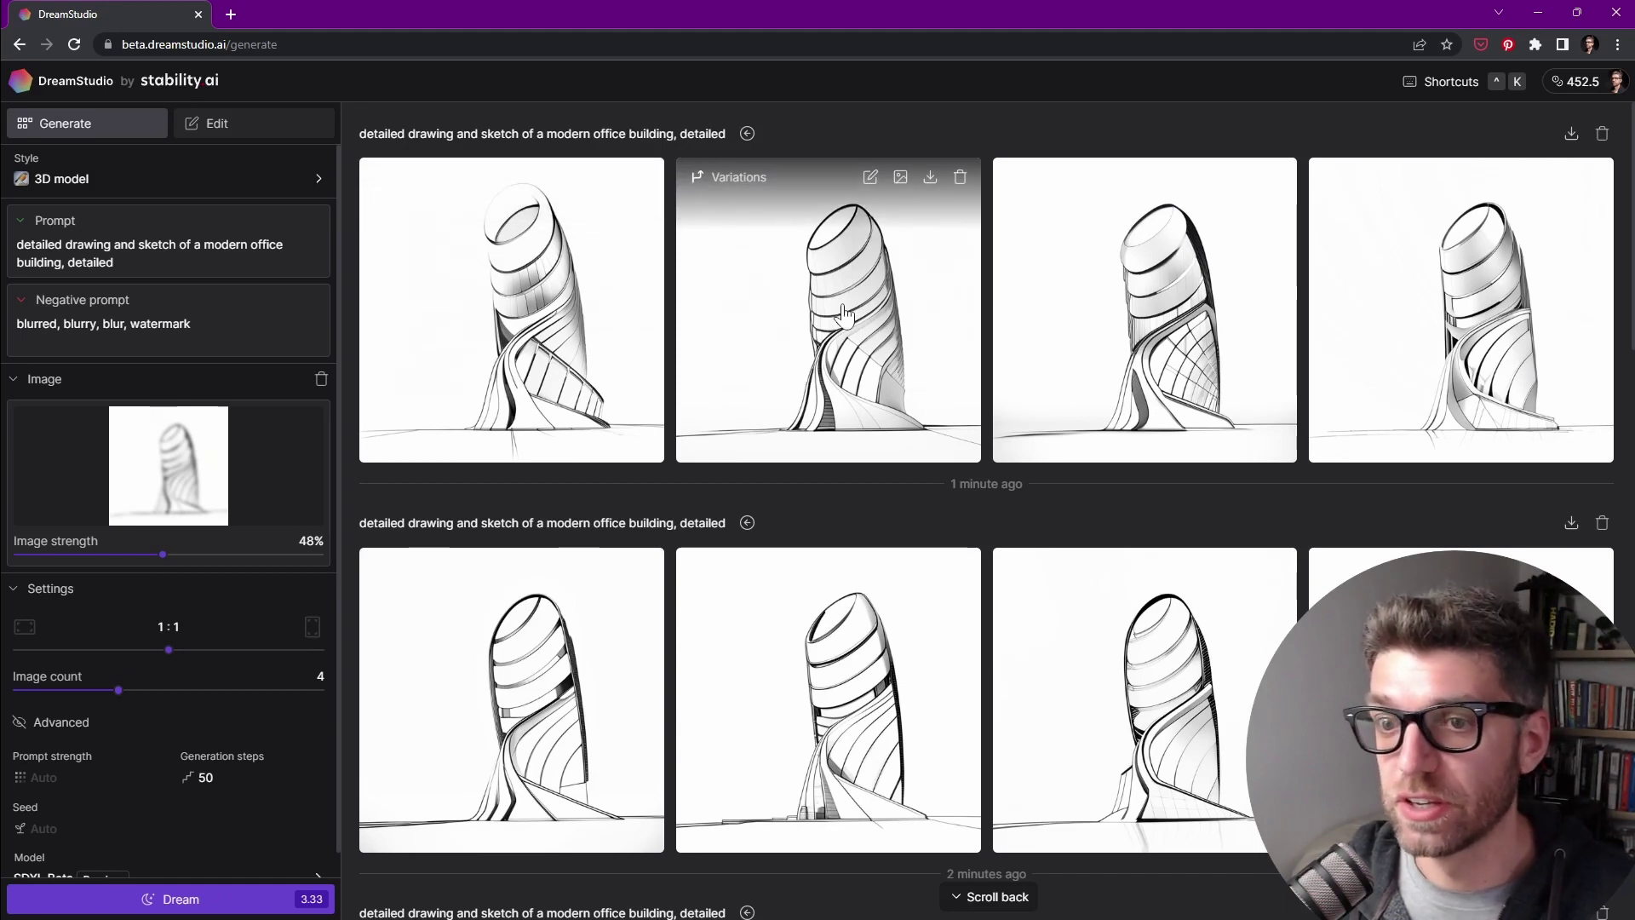
Step: Queue variations from the second tower images and the fourth render in the lower batch
{"action": "left_click", "coordinate": [743, 180]}
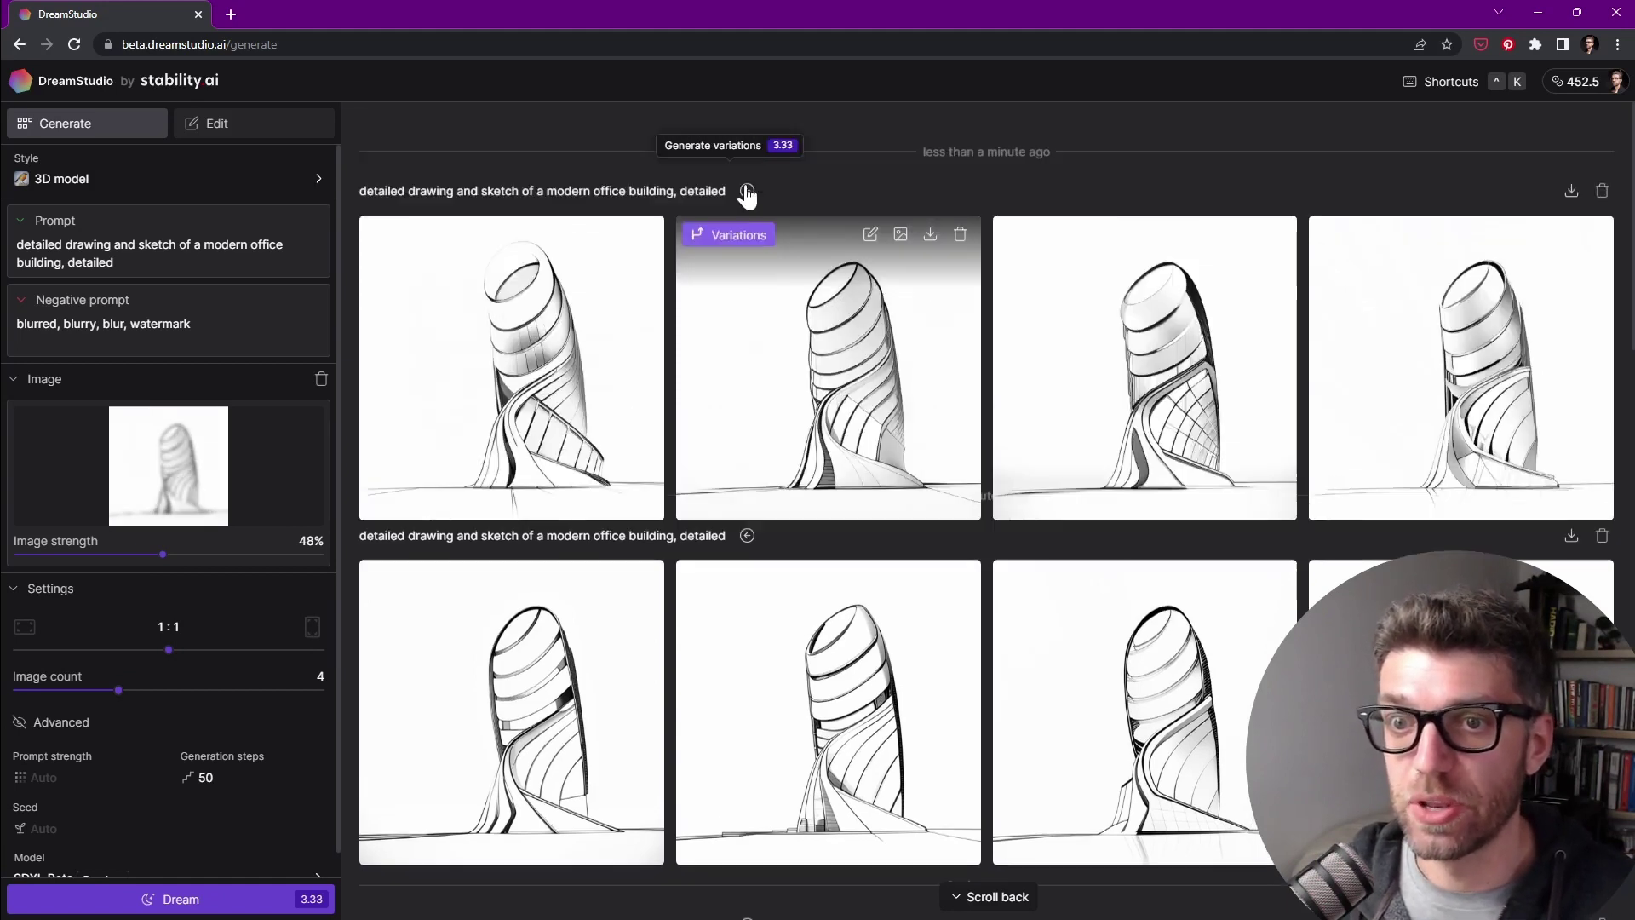
{"action": "left_click", "coordinate": [743, 567]}
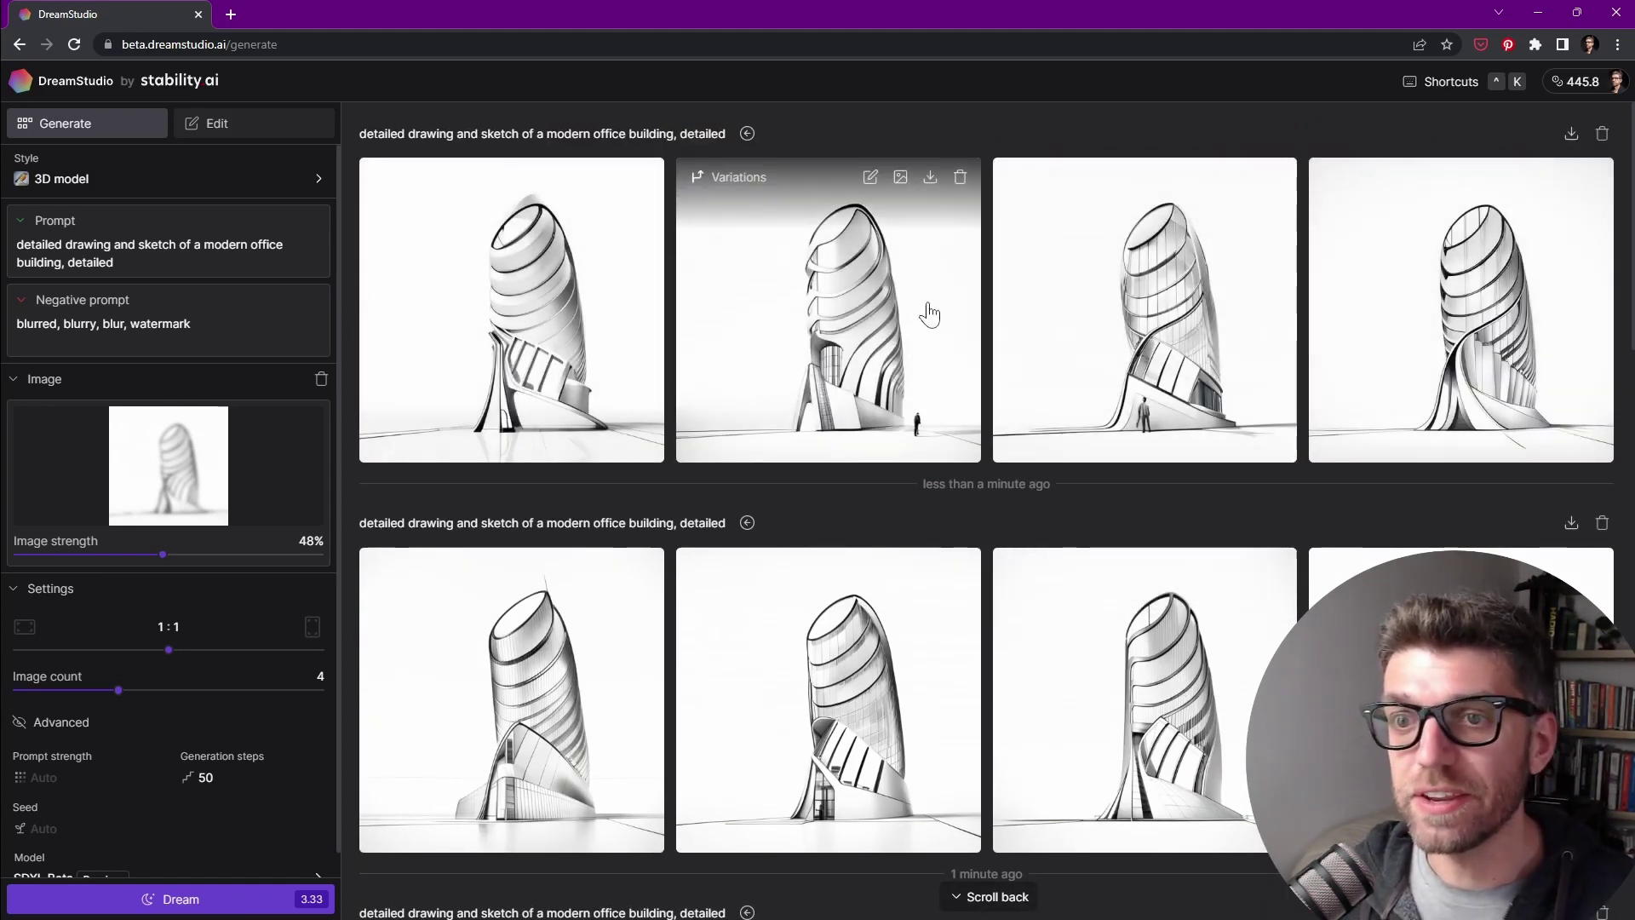
{"action": "left_click", "coordinate": [737, 178]}
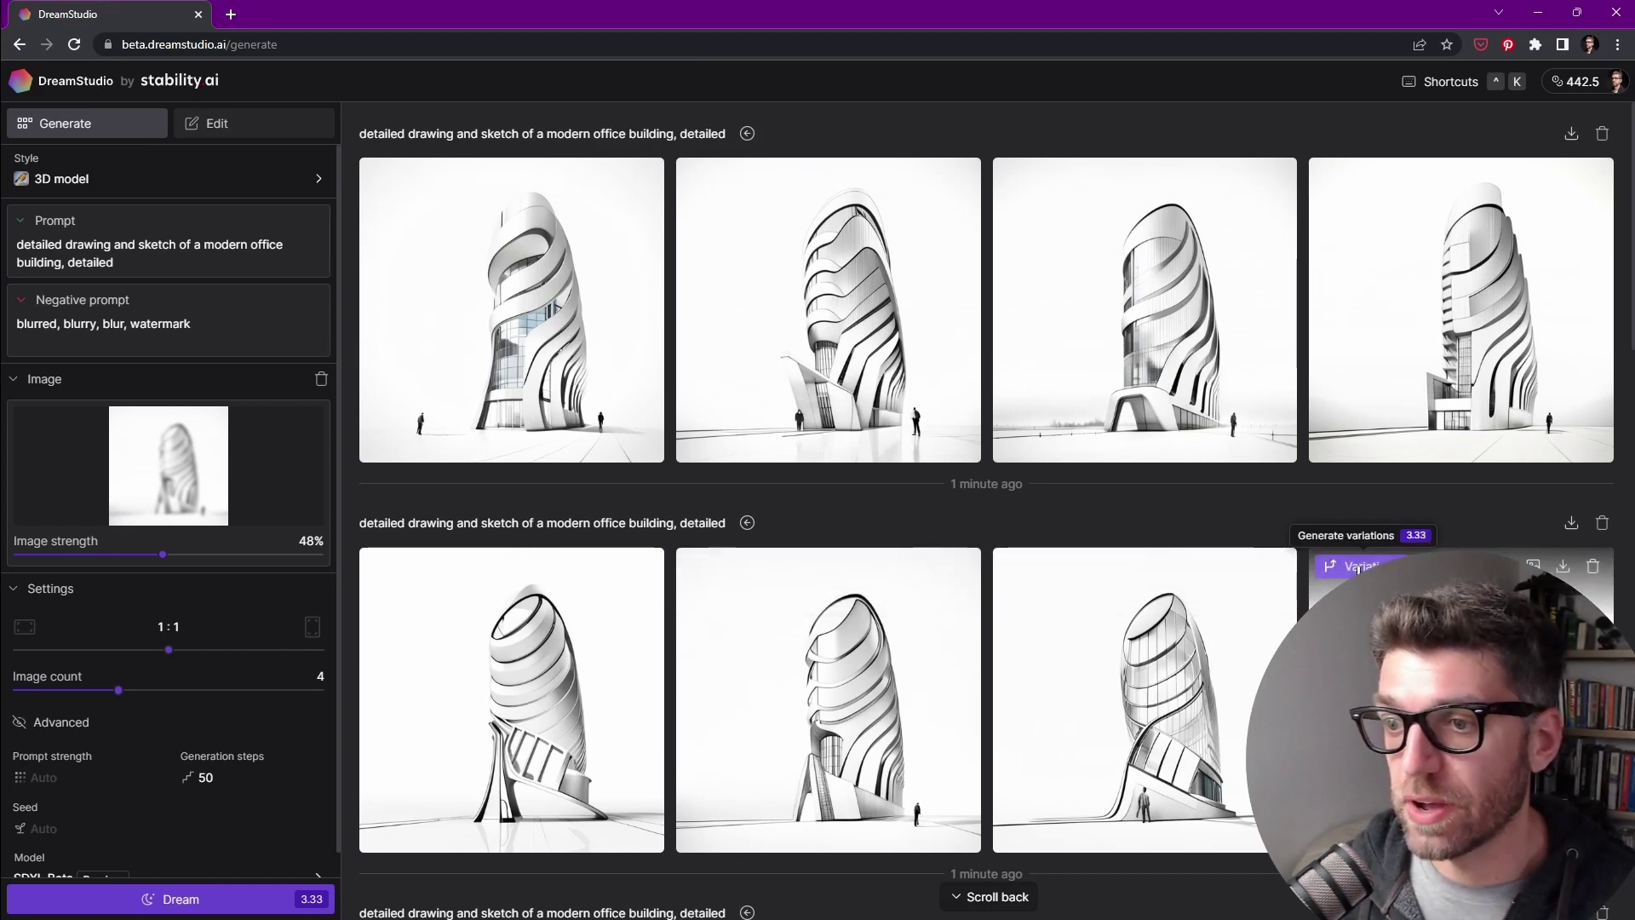
{"action": "left_click", "coordinate": [1359, 566]}
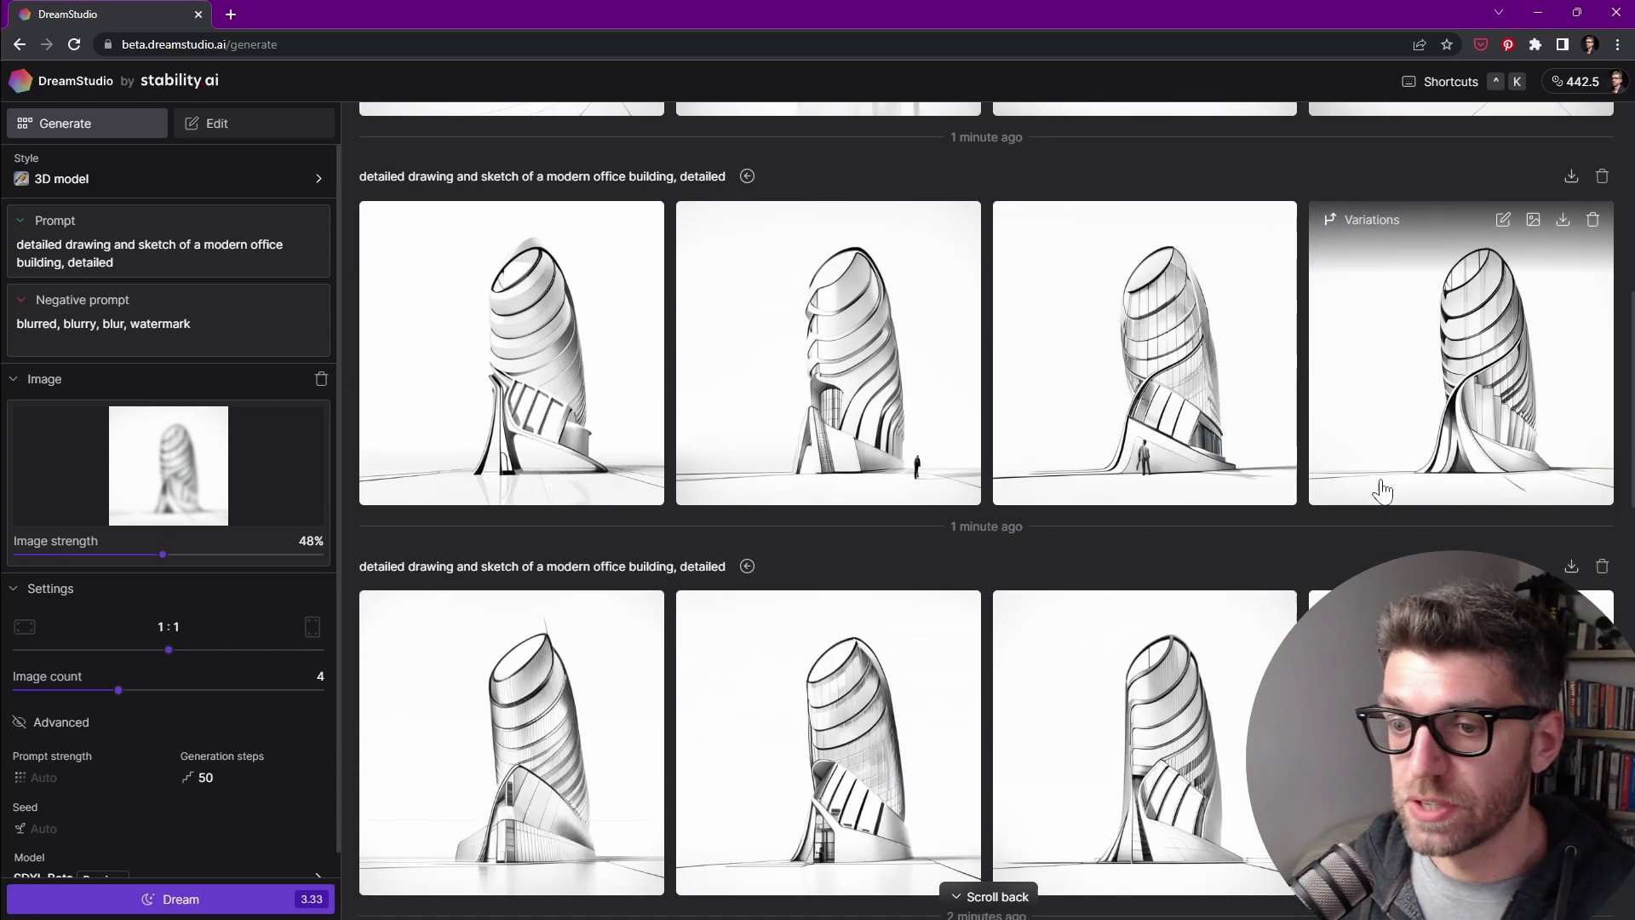
Step: Queue variations from the fourth image in the second batch
{"action": "scroll", "coordinate": [1380, 477], "scroll_direction": "down", "scroll_amount": 2}
{"action": "scroll", "coordinate": [1388, 490], "scroll_direction": "down", "scroll_amount": 3}
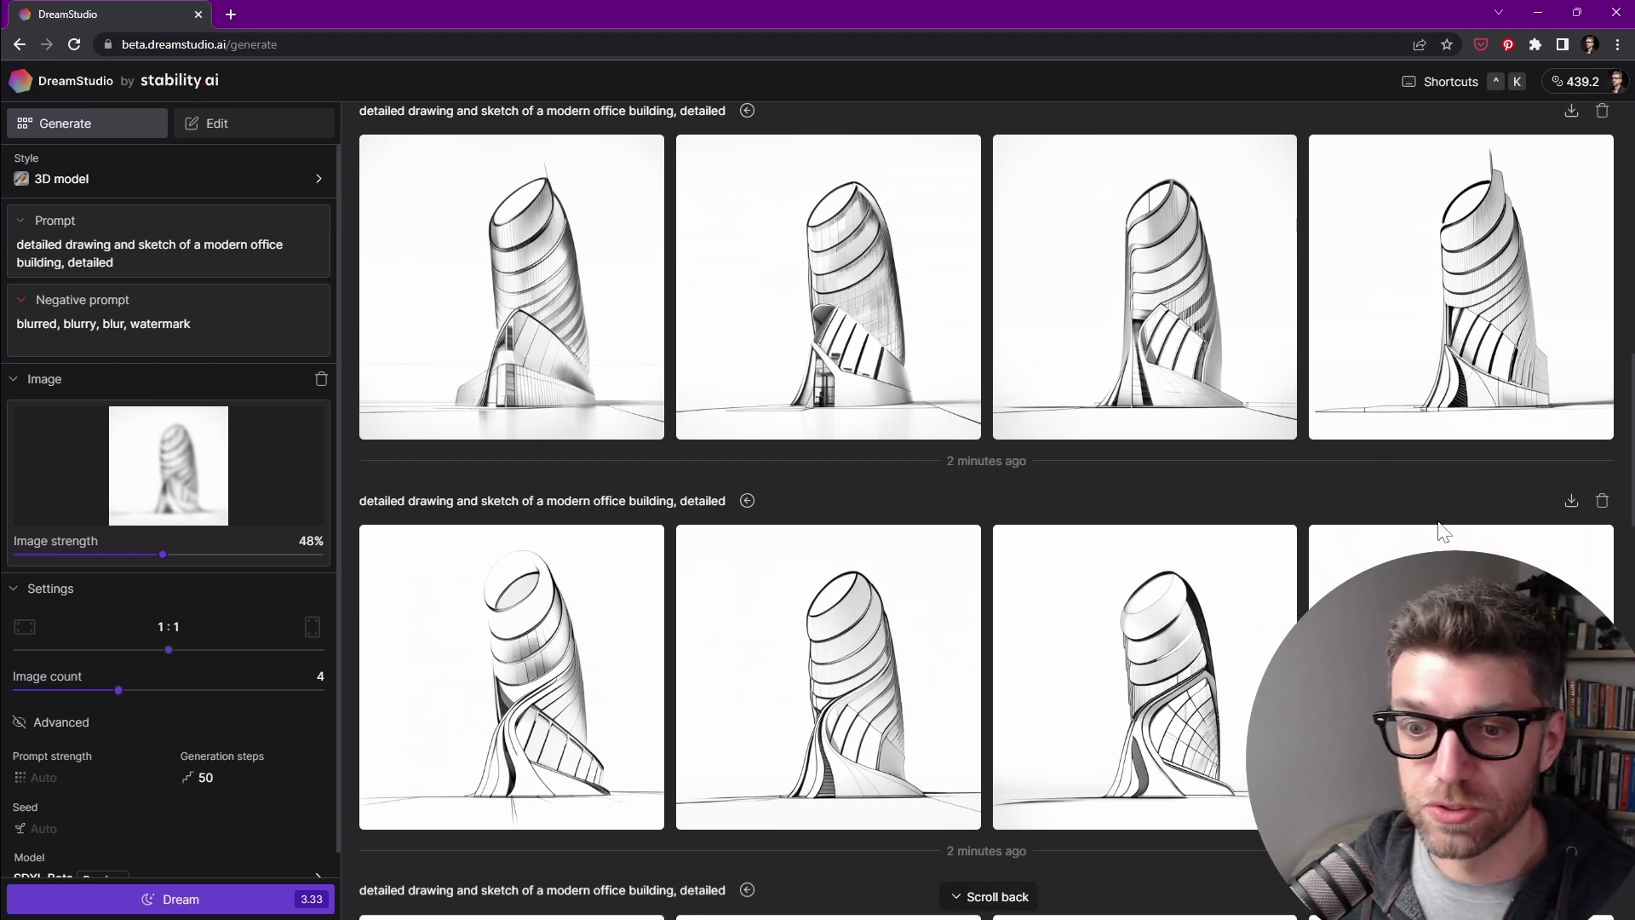
{"action": "mouse_move", "coordinate": [1448, 538]}
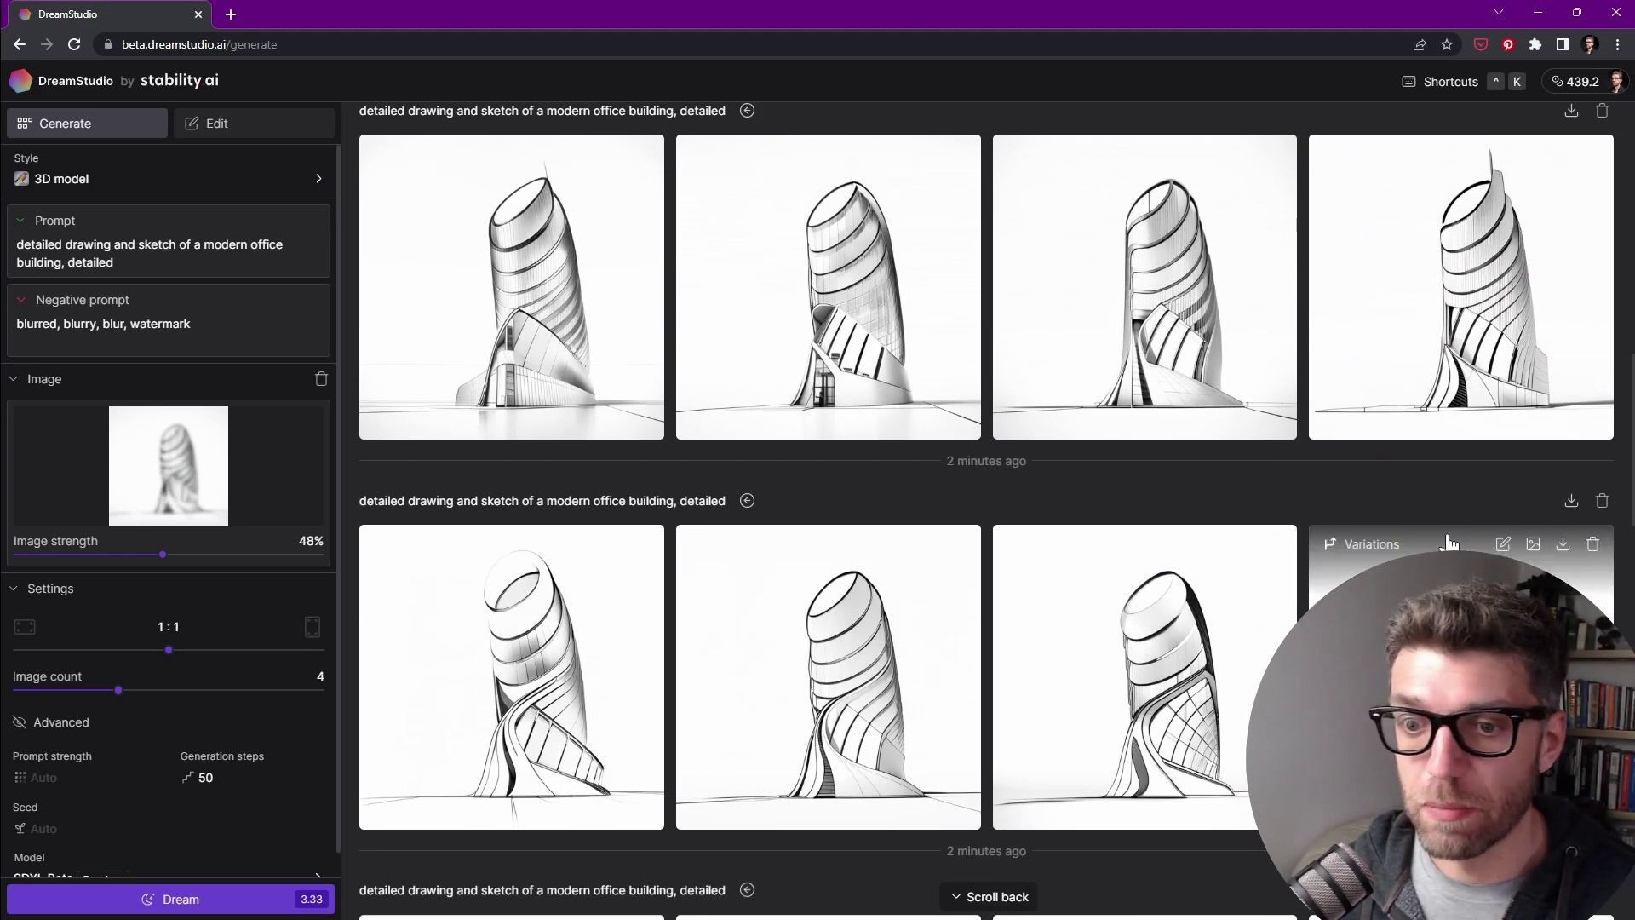
{"action": "left_click", "coordinate": [1371, 545]}
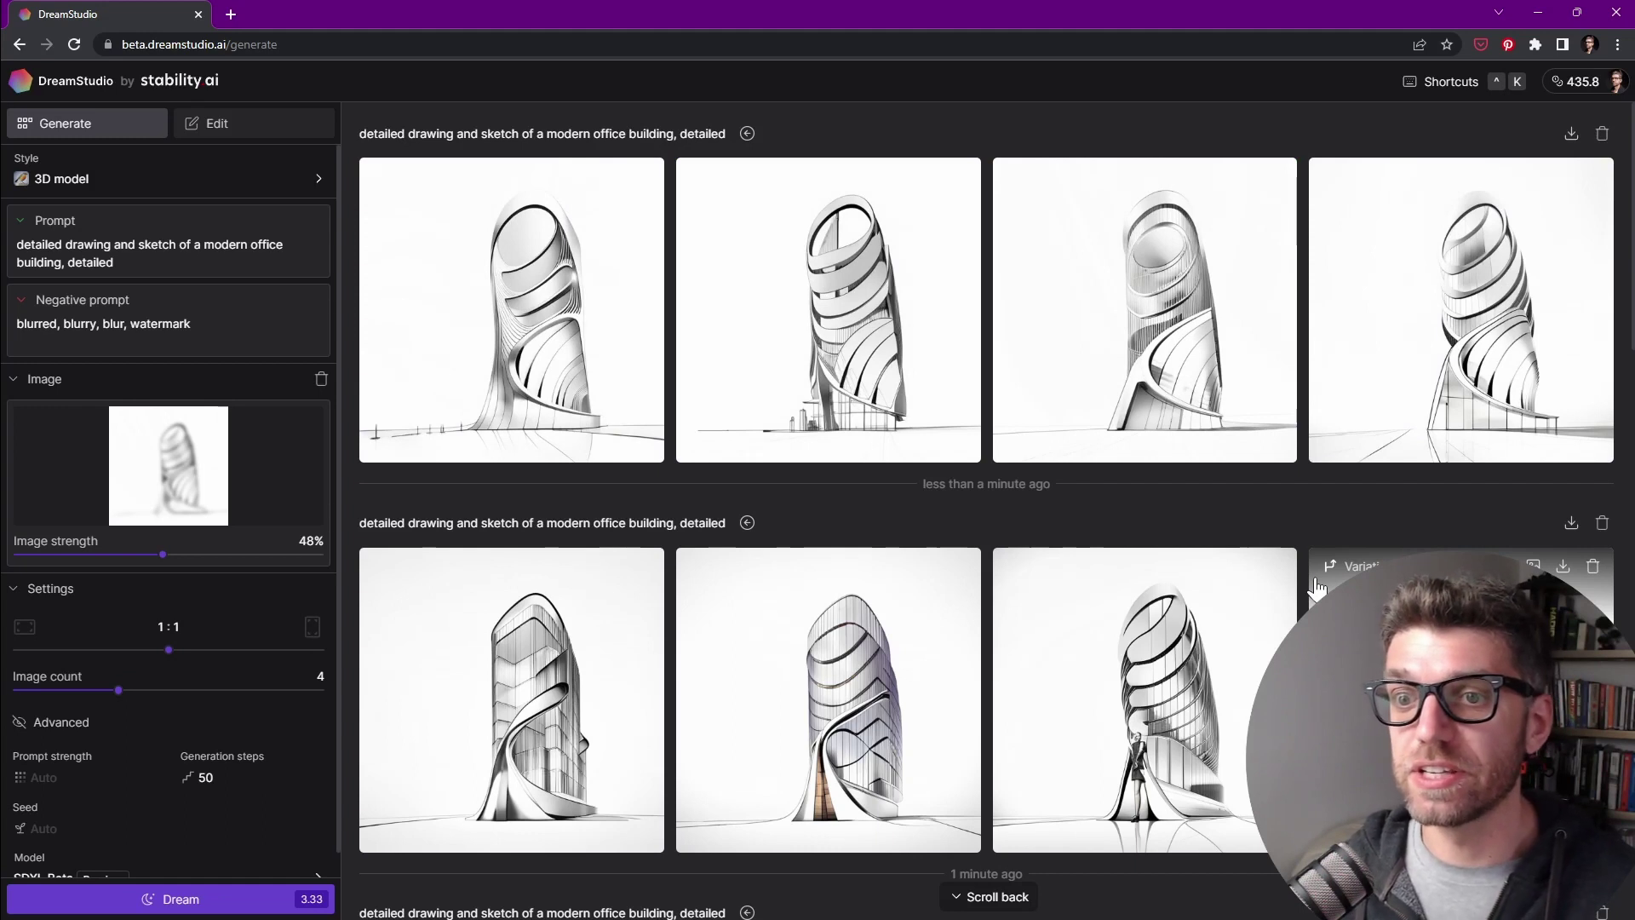
{"action": "mouse_move", "coordinate": [1263, 369]}
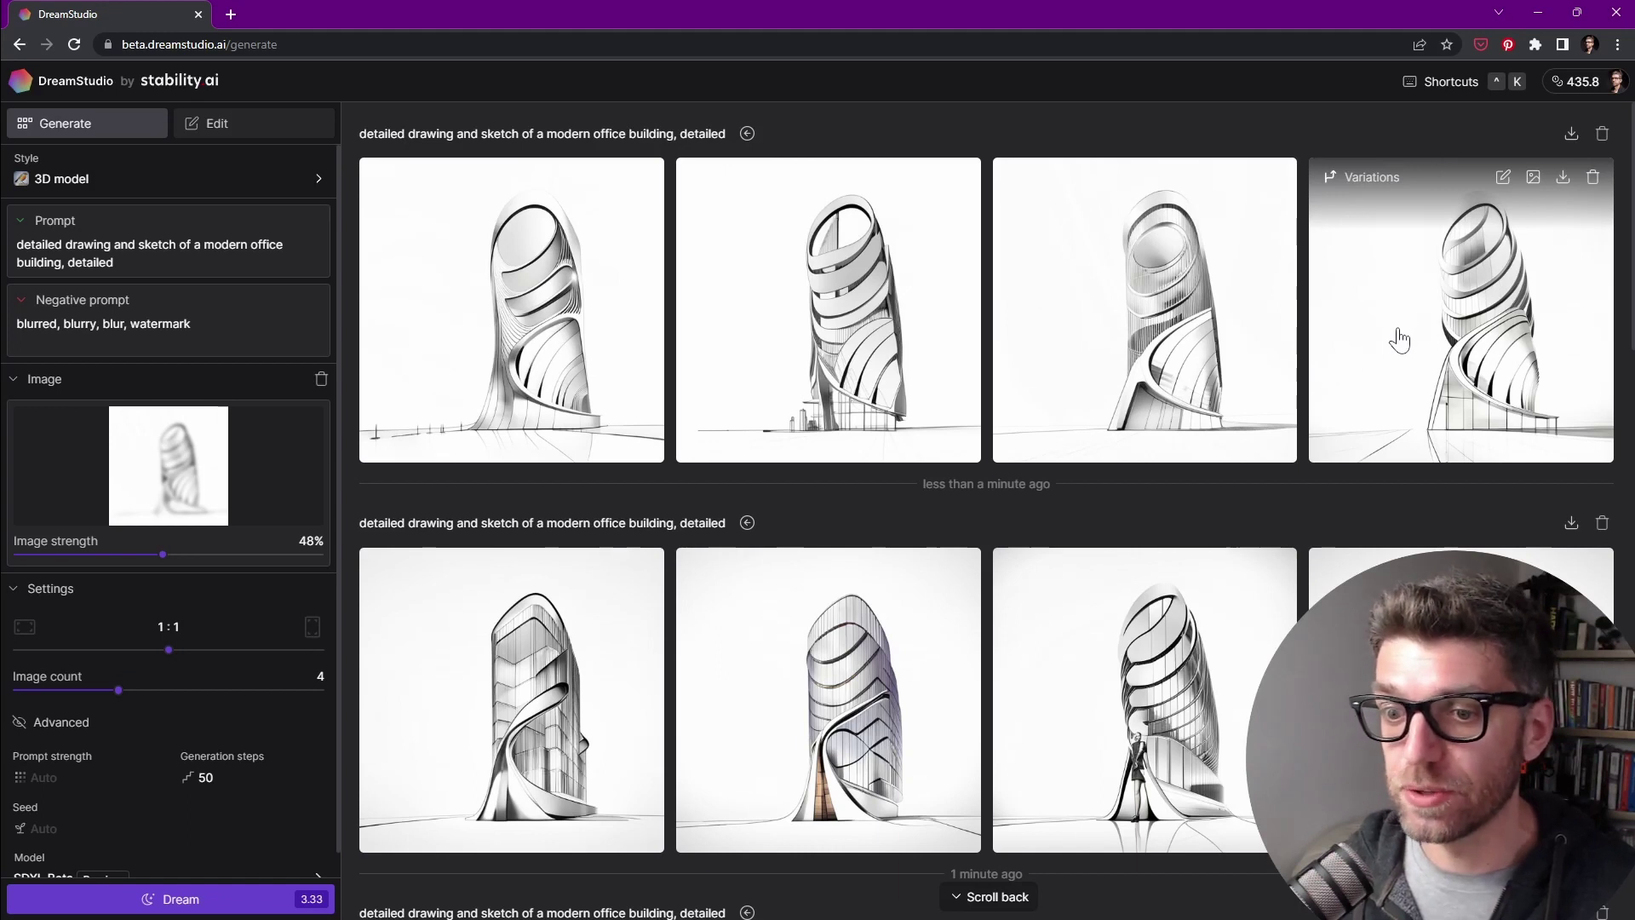
{"action": "scroll", "coordinate": [1405, 340], "scroll_direction": "down", "scroll_amount": 3}
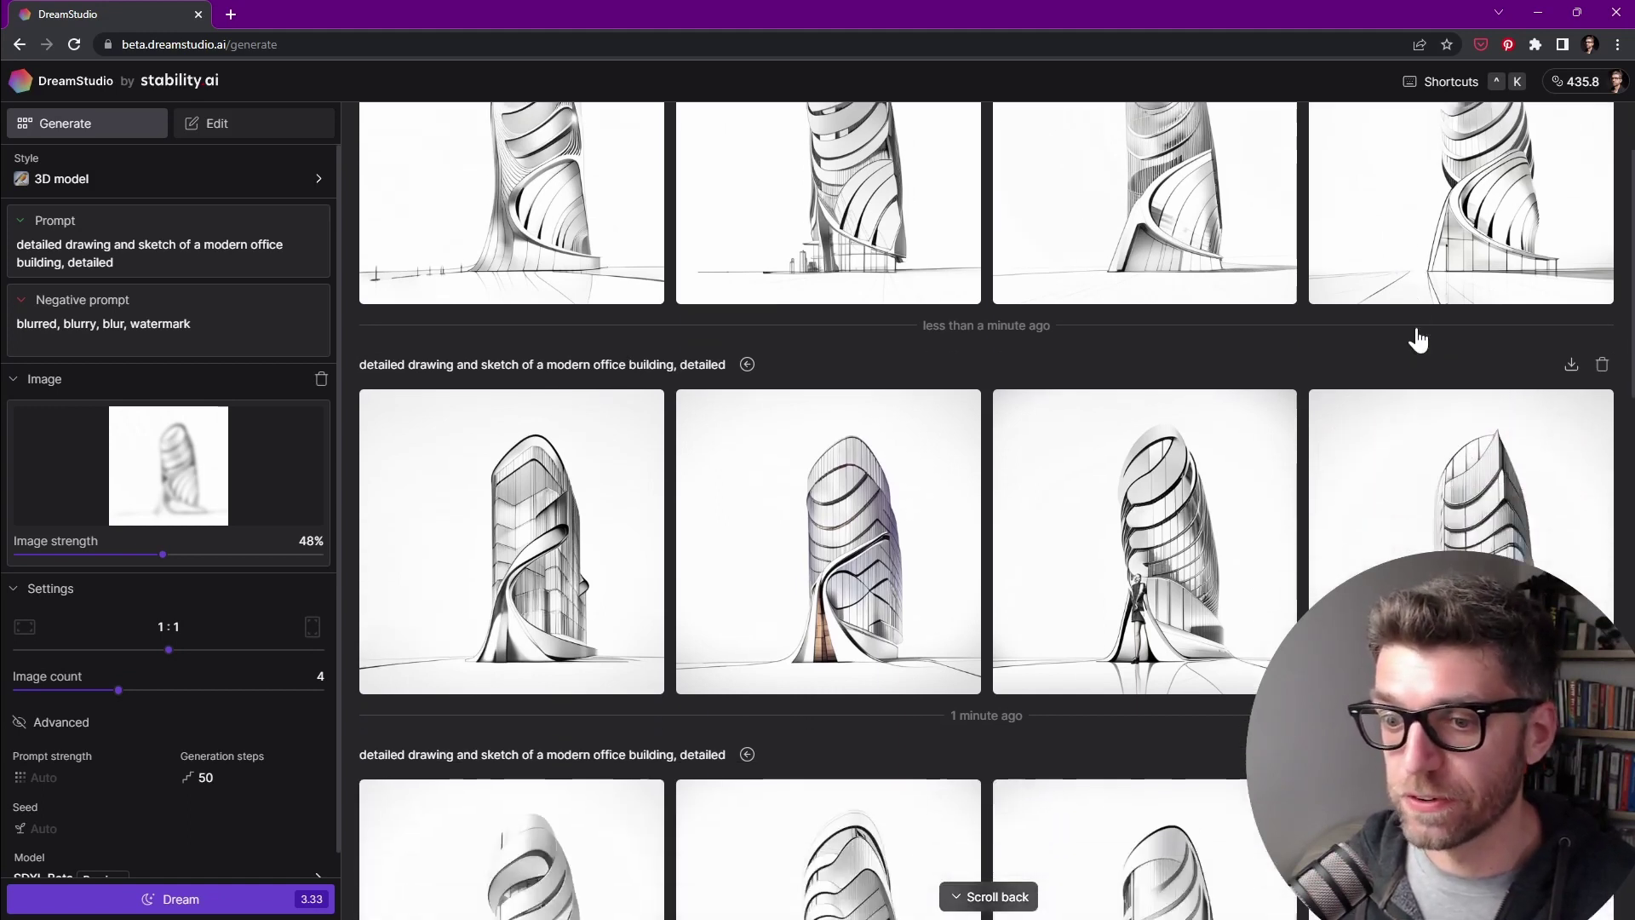
{"action": "scroll", "coordinate": [1464, 338], "scroll_direction": "up", "scroll_amount": 3}
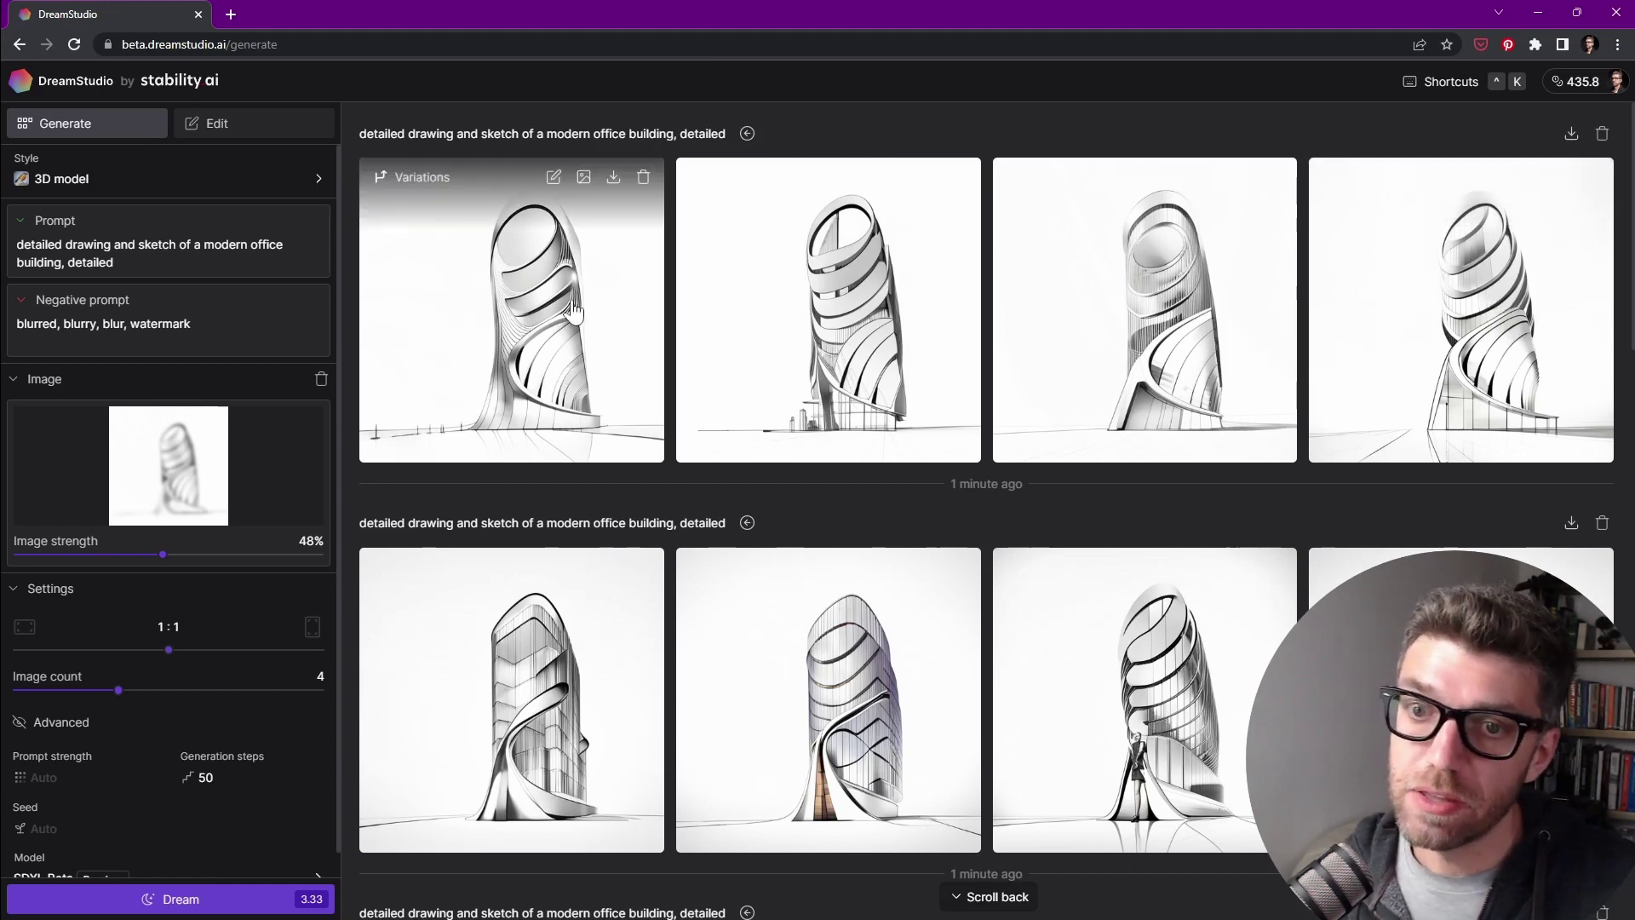
Step: Queue variations from the first top-batch image and fourth second-batch image, then review older rows
{"action": "left_click", "coordinate": [422, 178]}
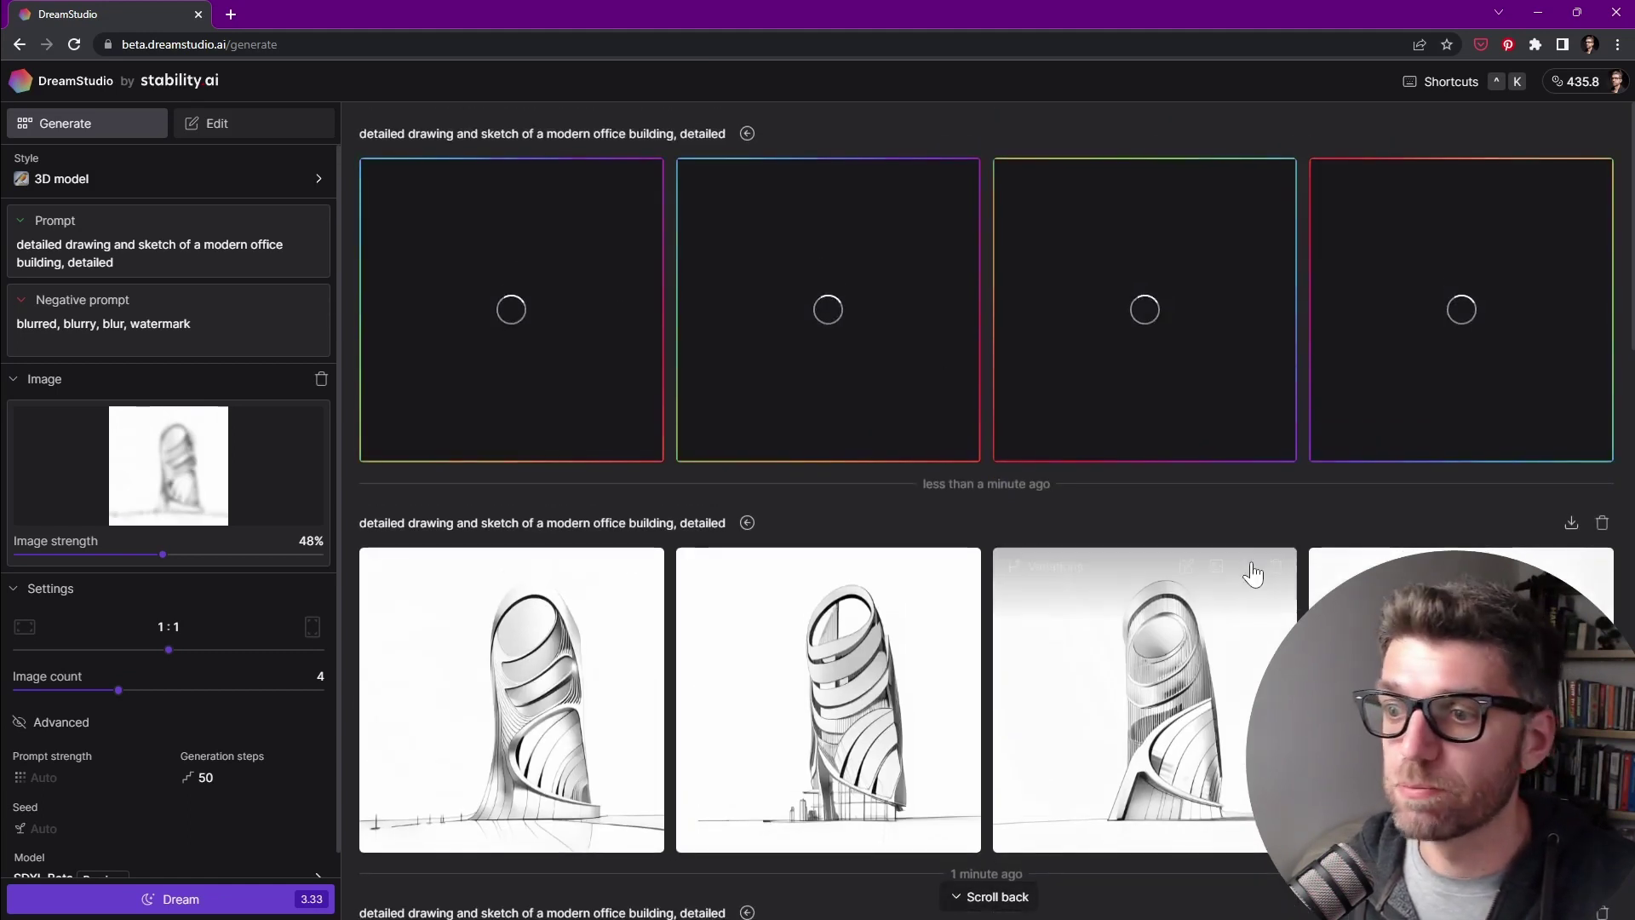
{"action": "left_click", "coordinate": [1350, 565]}
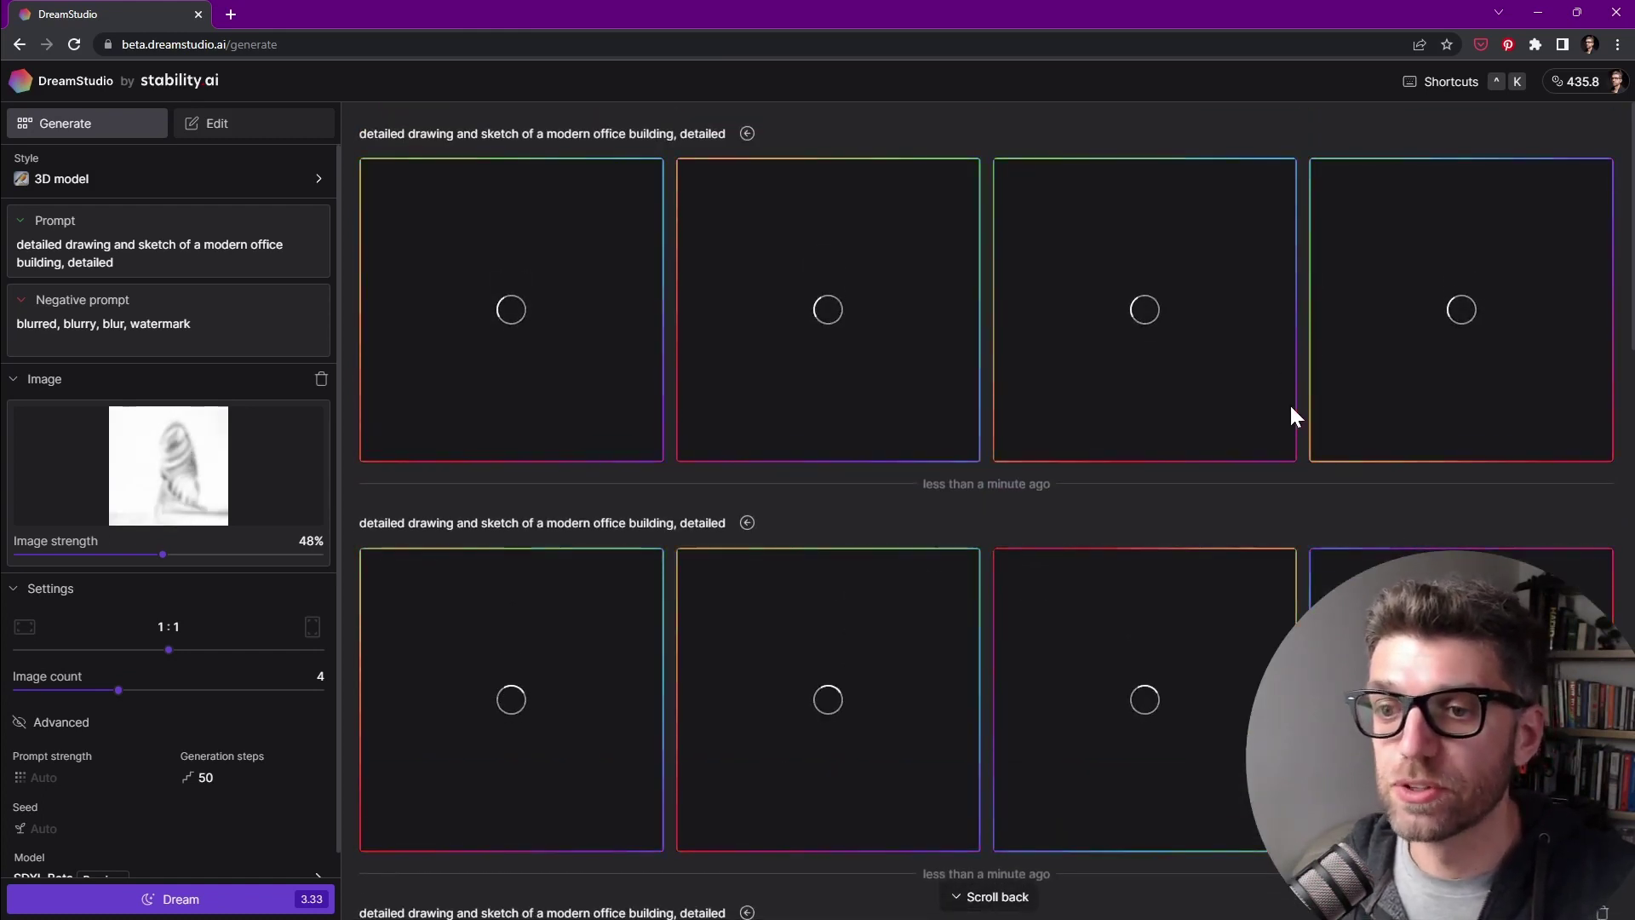
{"action": "scroll", "coordinate": [1291, 407], "scroll_direction": "down", "scroll_amount": 4}
{"action": "scroll", "coordinate": [1296, 422], "scroll_direction": "down", "scroll_amount": 8}
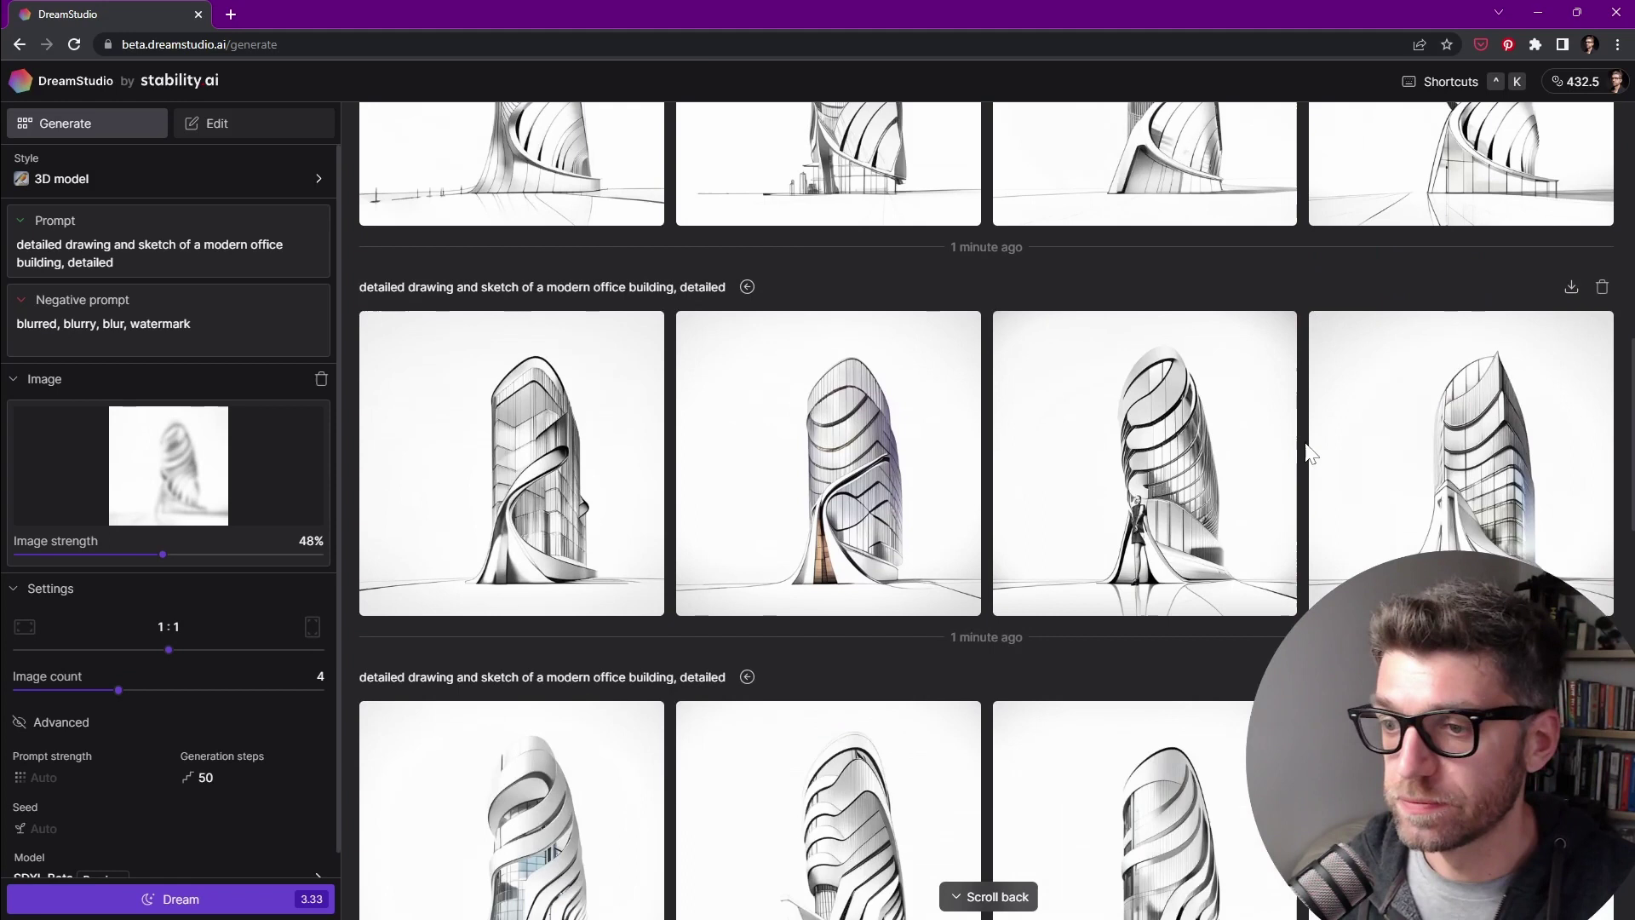
{"action": "scroll", "coordinate": [1309, 451], "scroll_direction": "down", "scroll_amount": 15}
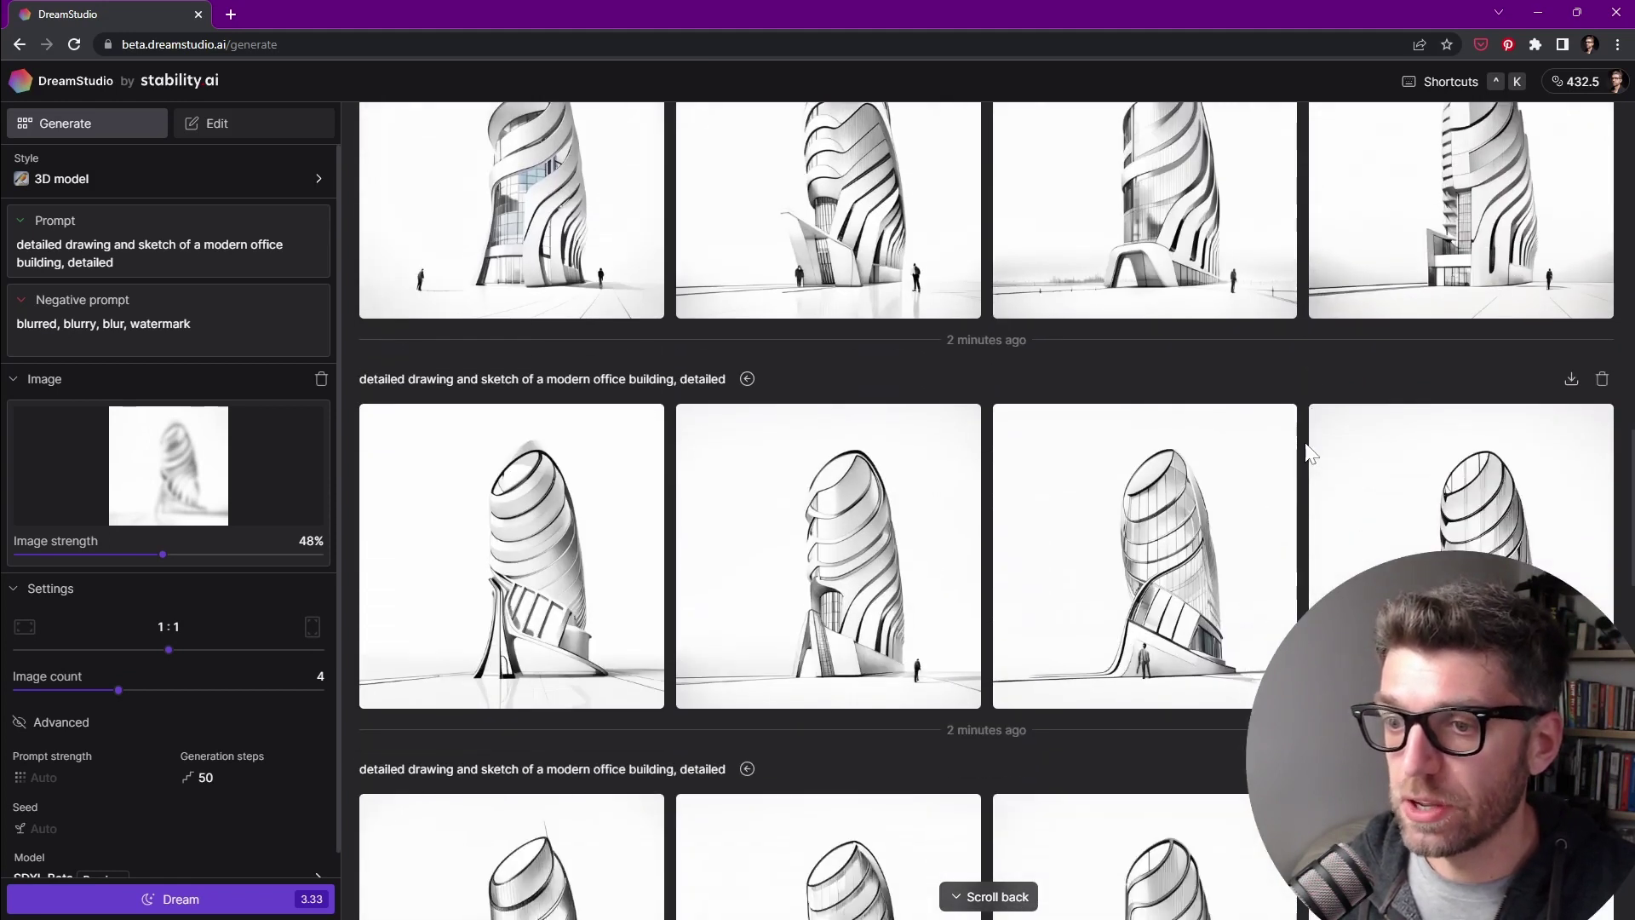
{"action": "scroll", "coordinate": [1309, 451], "scroll_direction": "down", "scroll_amount": 15}
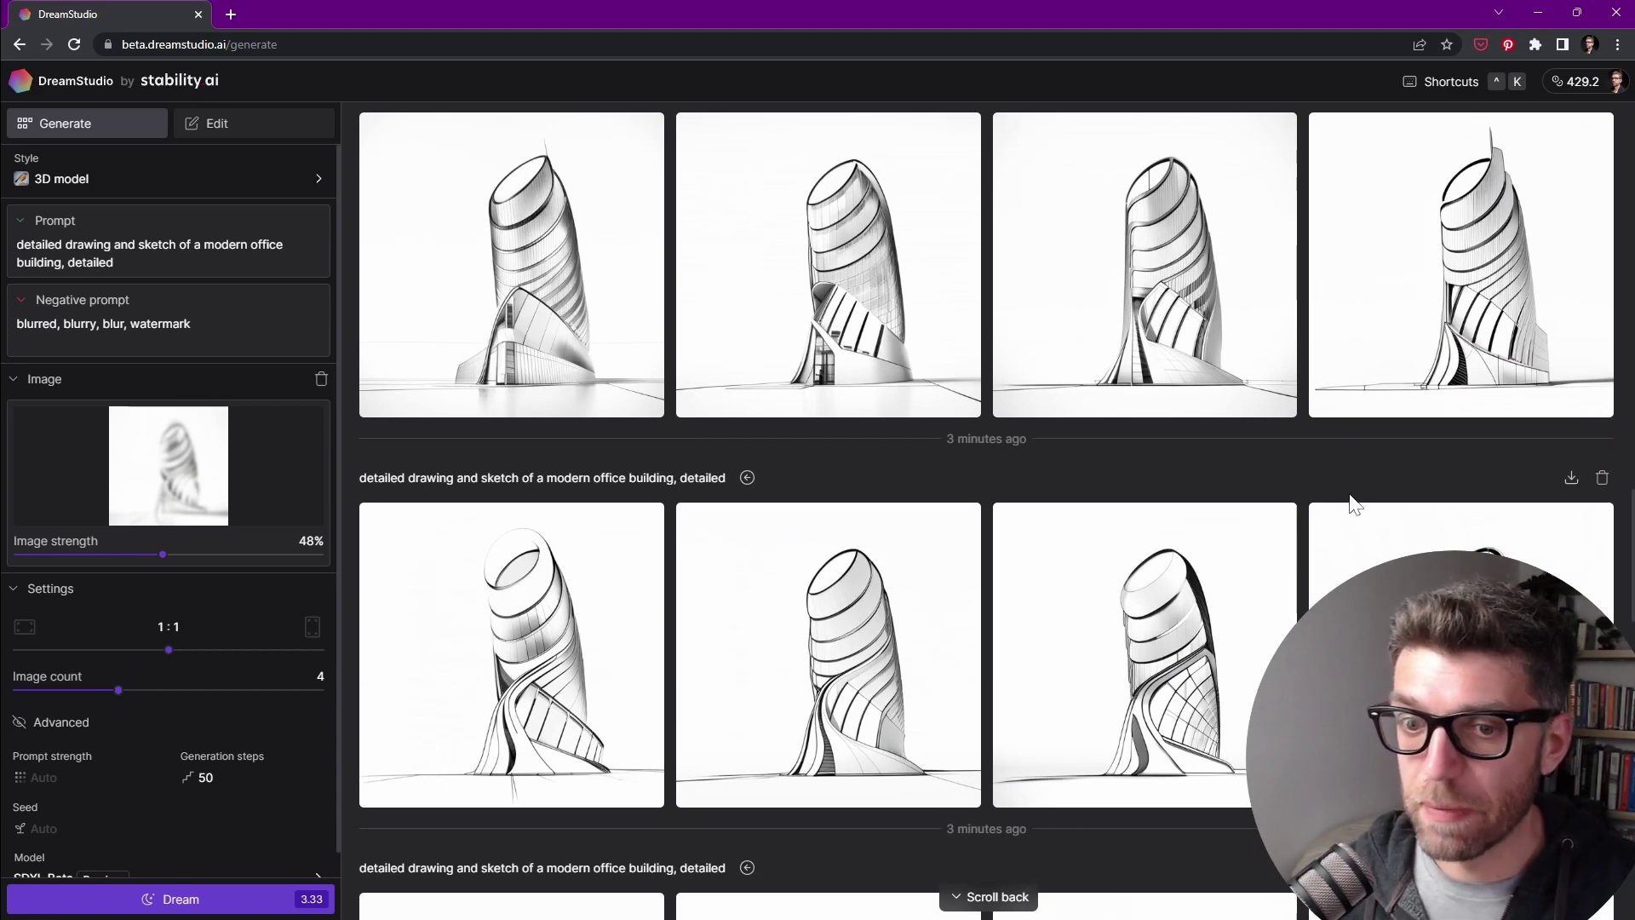
{"action": "scroll", "coordinate": [1353, 508], "scroll_direction": "down", "scroll_amount": 1}
Step: Queue variations from the third sketch in the older batch and review the new towers
{"action": "mouse_move", "coordinate": [1062, 474]}
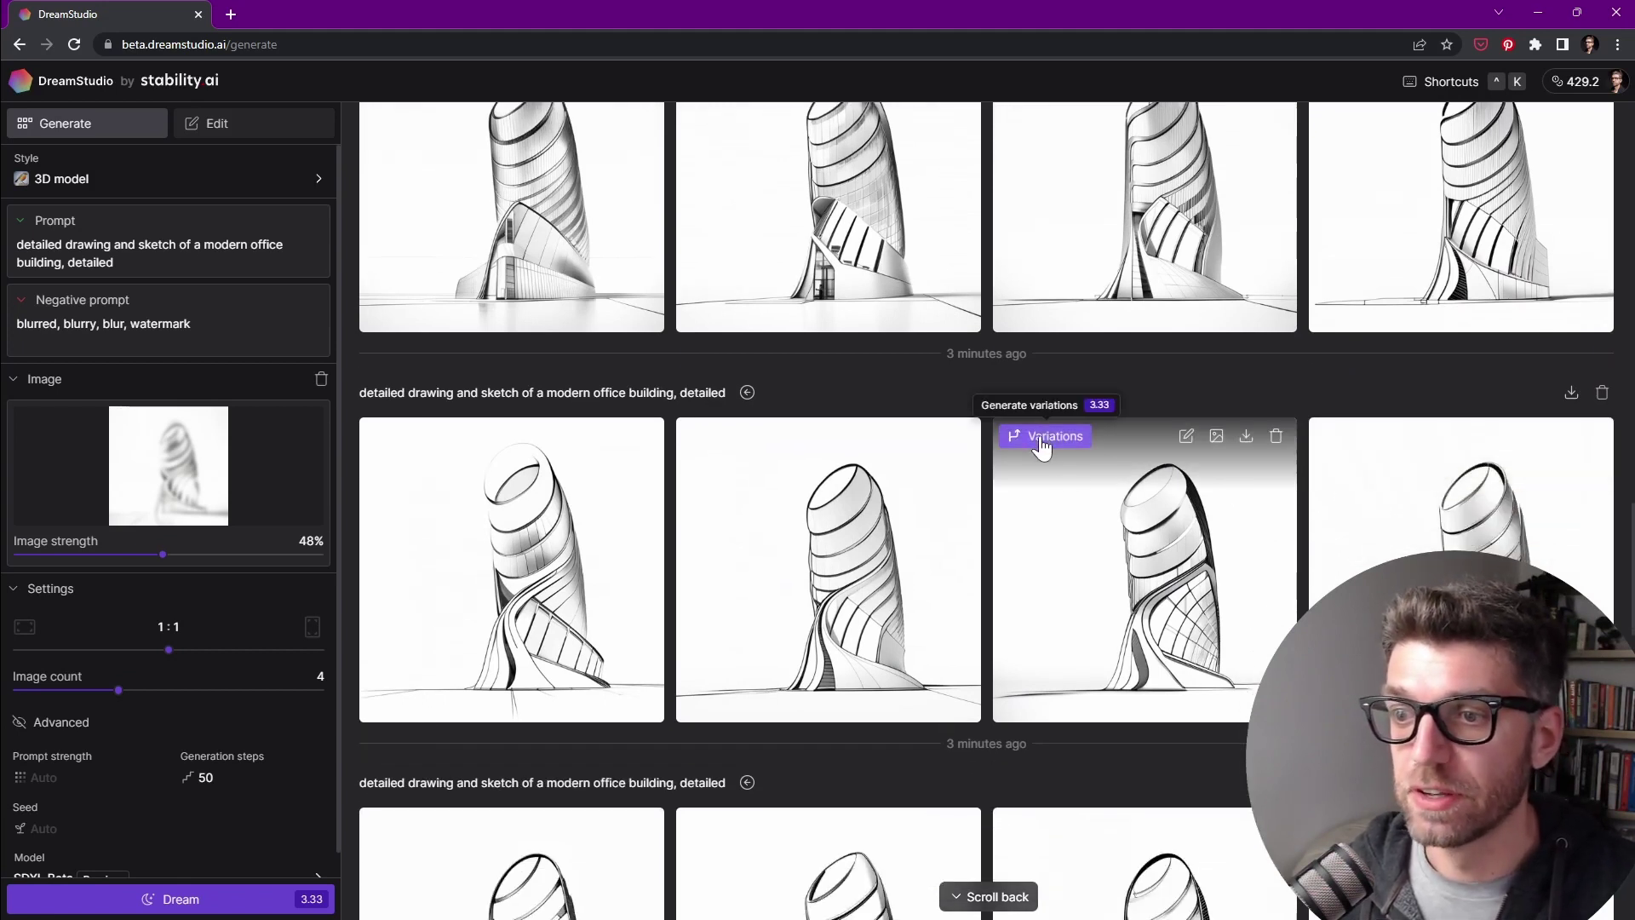
{"action": "left_click", "coordinate": [1042, 439]}
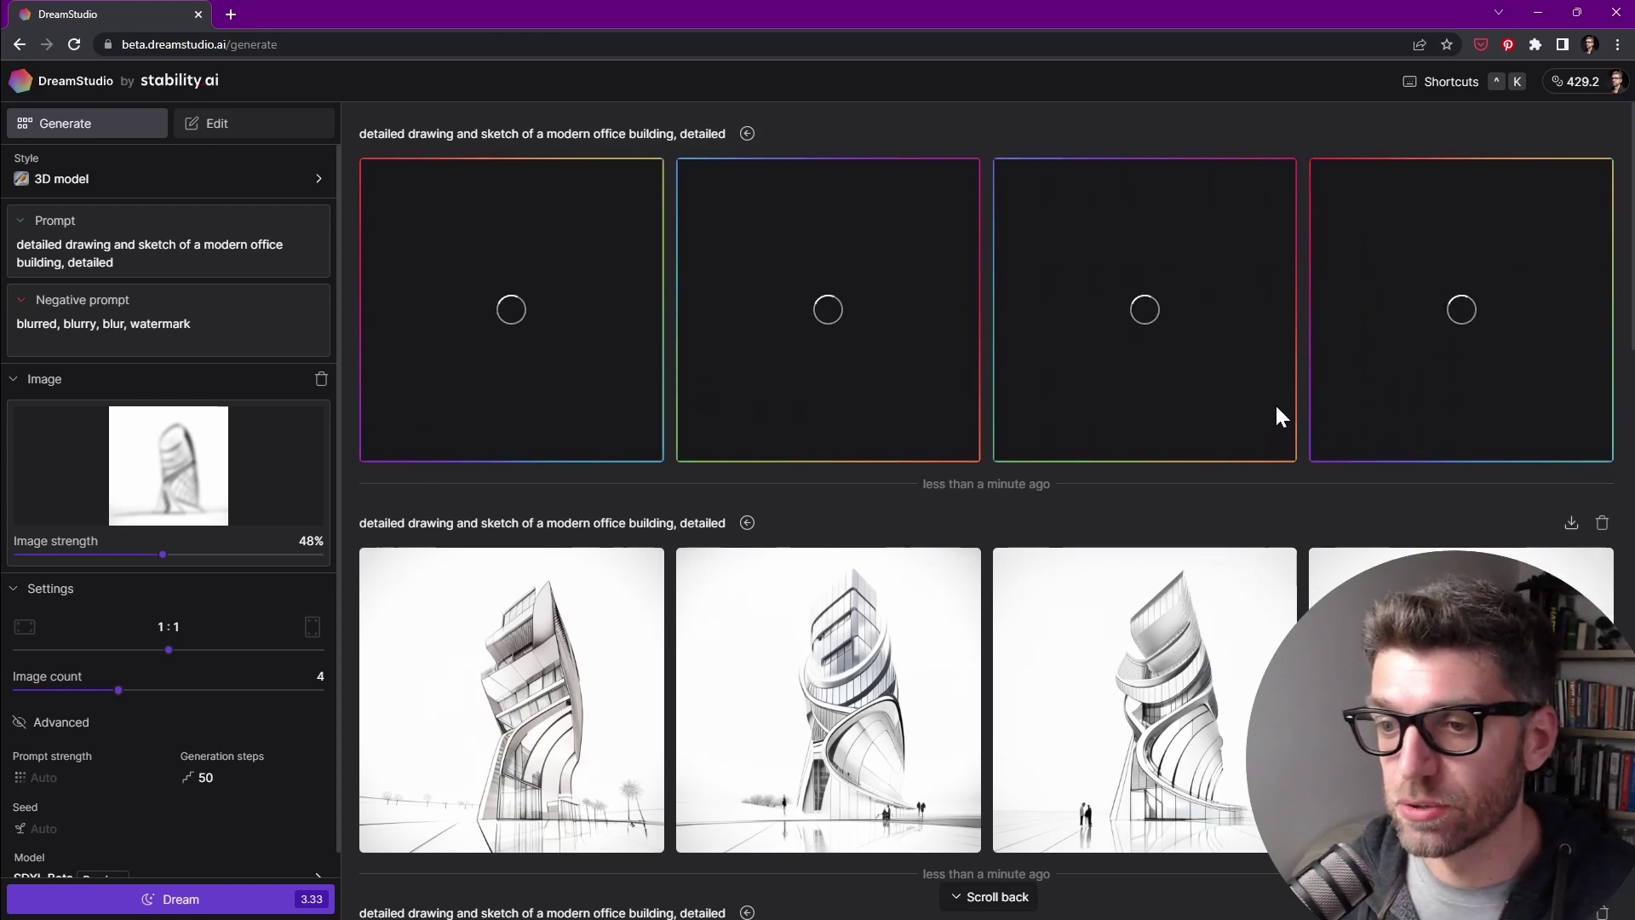
{"action": "scroll", "coordinate": [1398, 473], "scroll_direction": "down", "scroll_amount": 3}
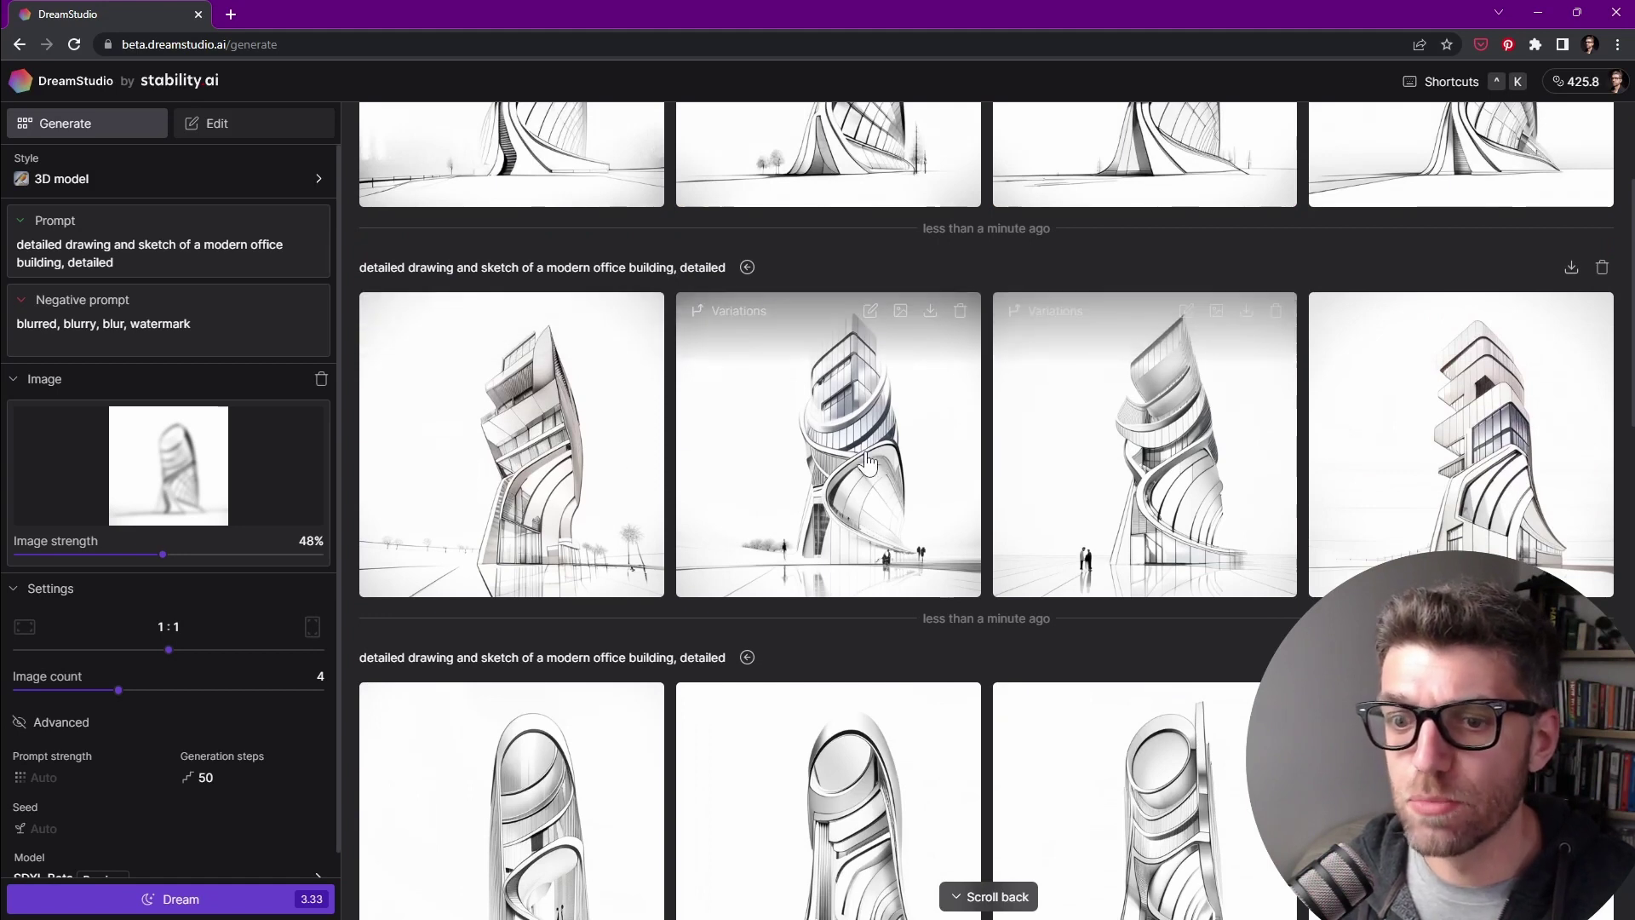
{"action": "scroll", "coordinate": [1179, 469], "scroll_direction": "down", "scroll_amount": 1}
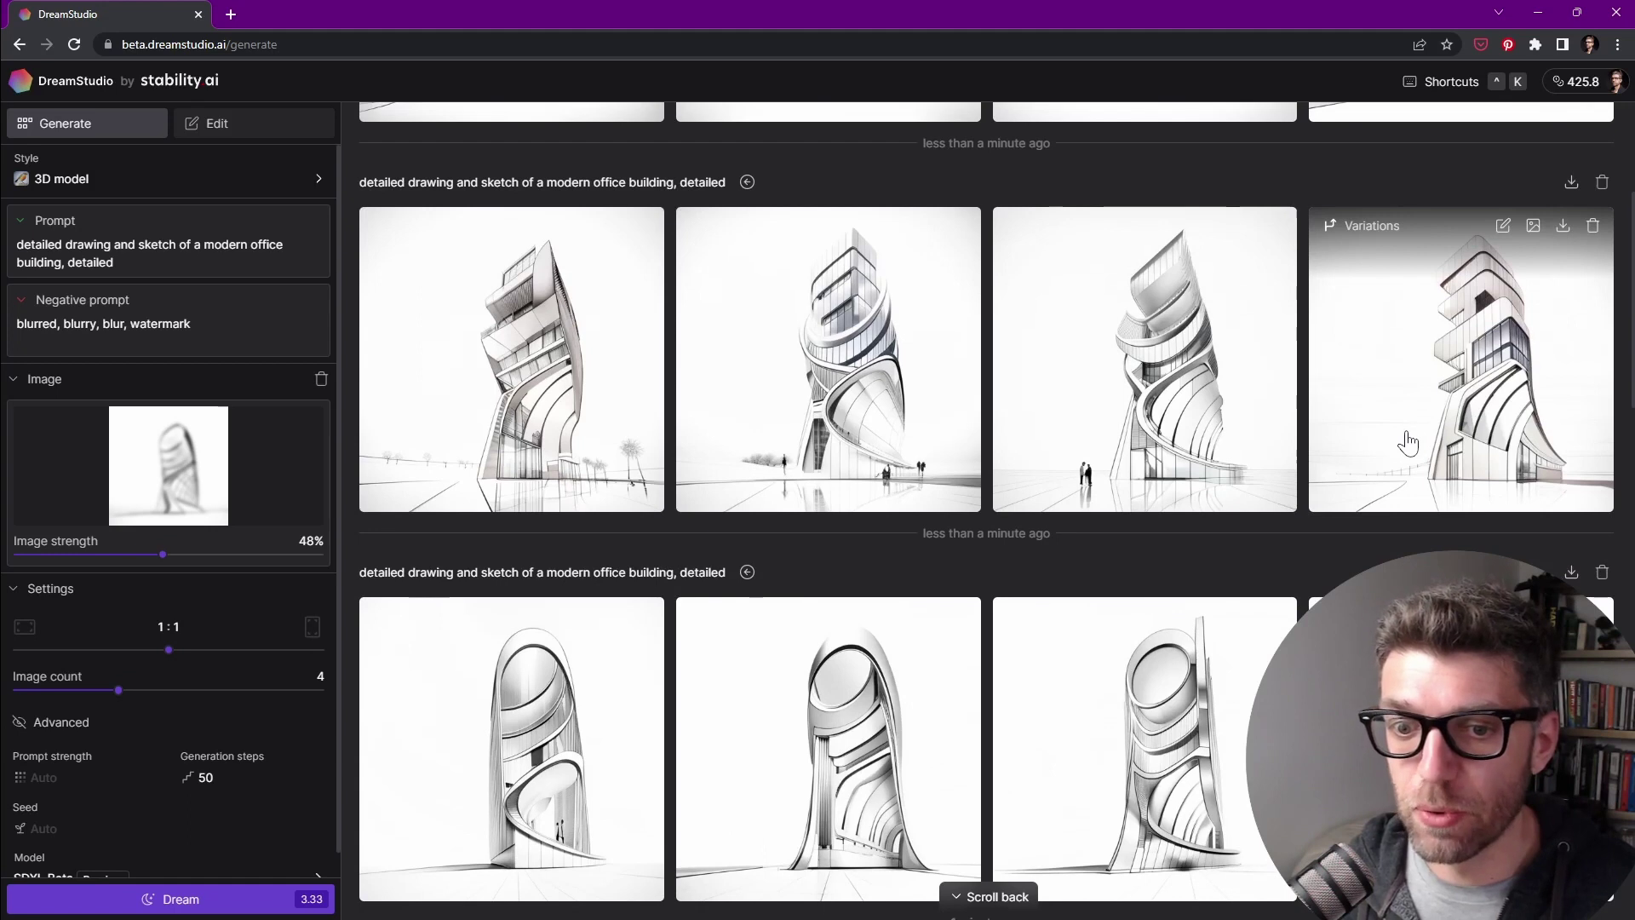
{"action": "scroll", "coordinate": [1407, 447], "scroll_direction": "up", "scroll_amount": 4}
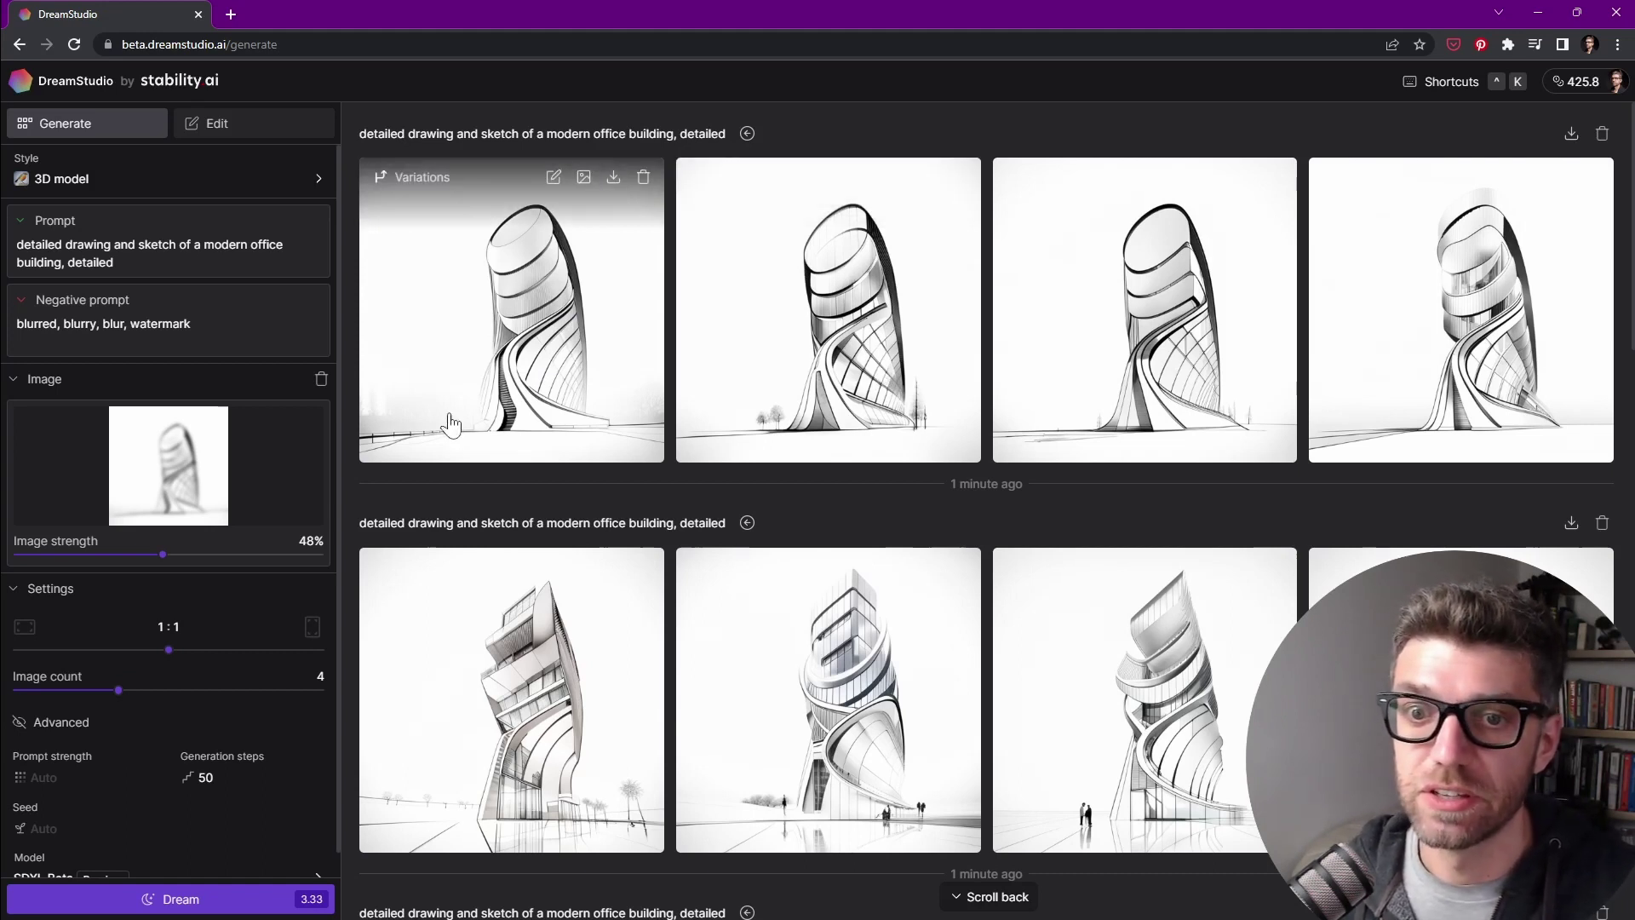
Step: Set image strength to 52%, change the prompt to 'modern office building, detailed image', and generate
{"action": "left_click", "coordinate": [415, 179]}
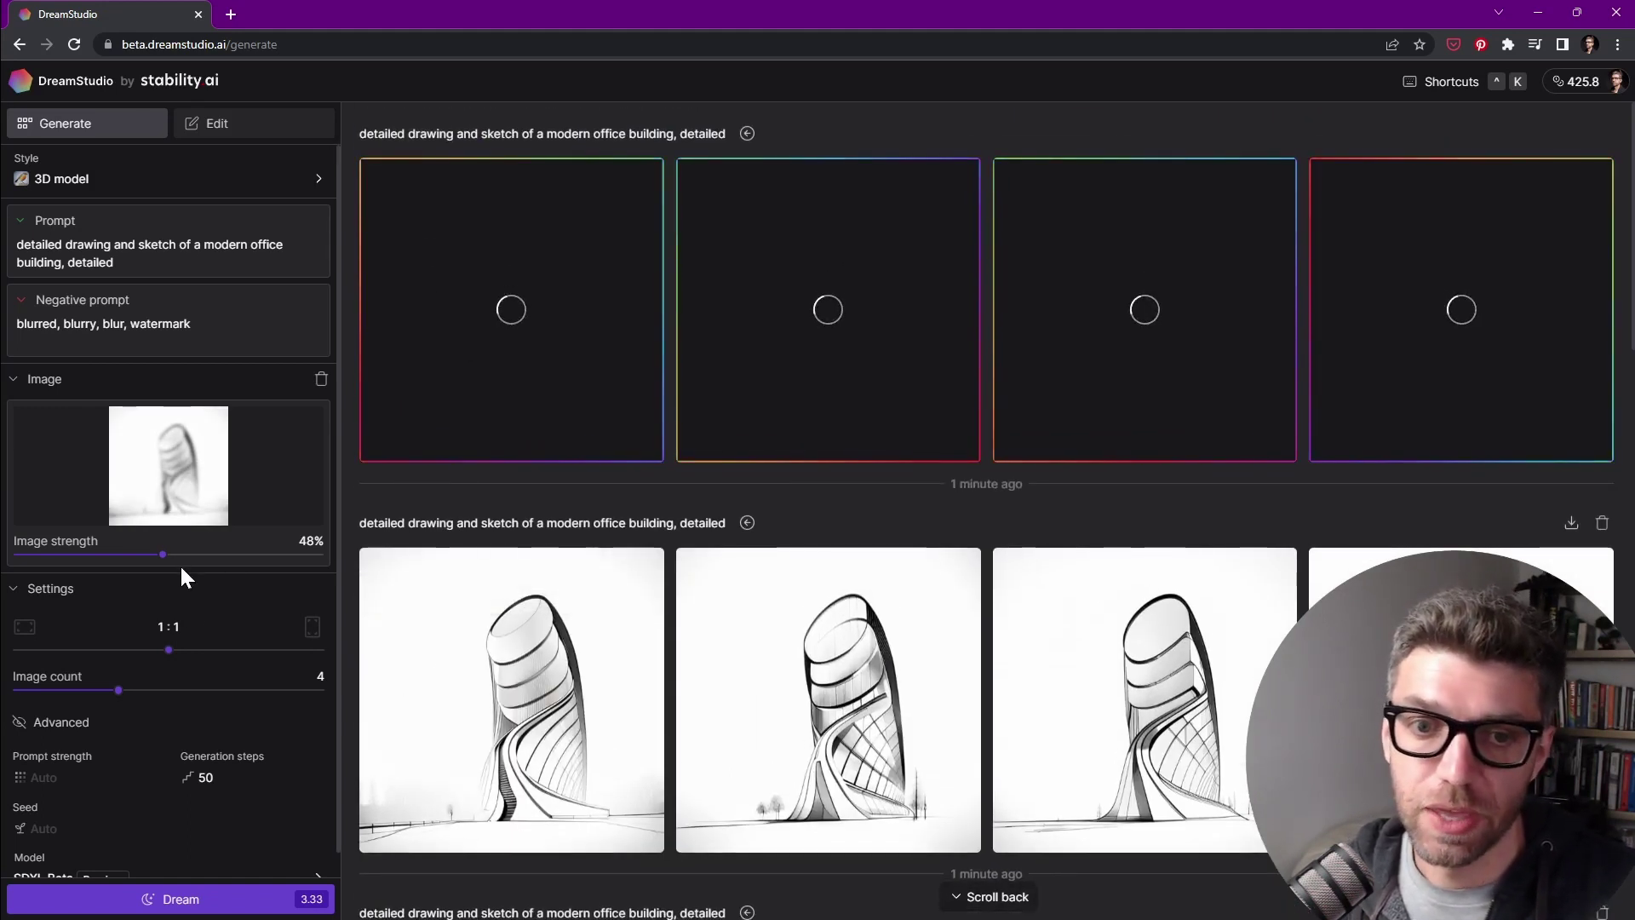
{"action": "left_click_drag", "start_coordinate": [169, 561], "coordinate": [176, 563]}
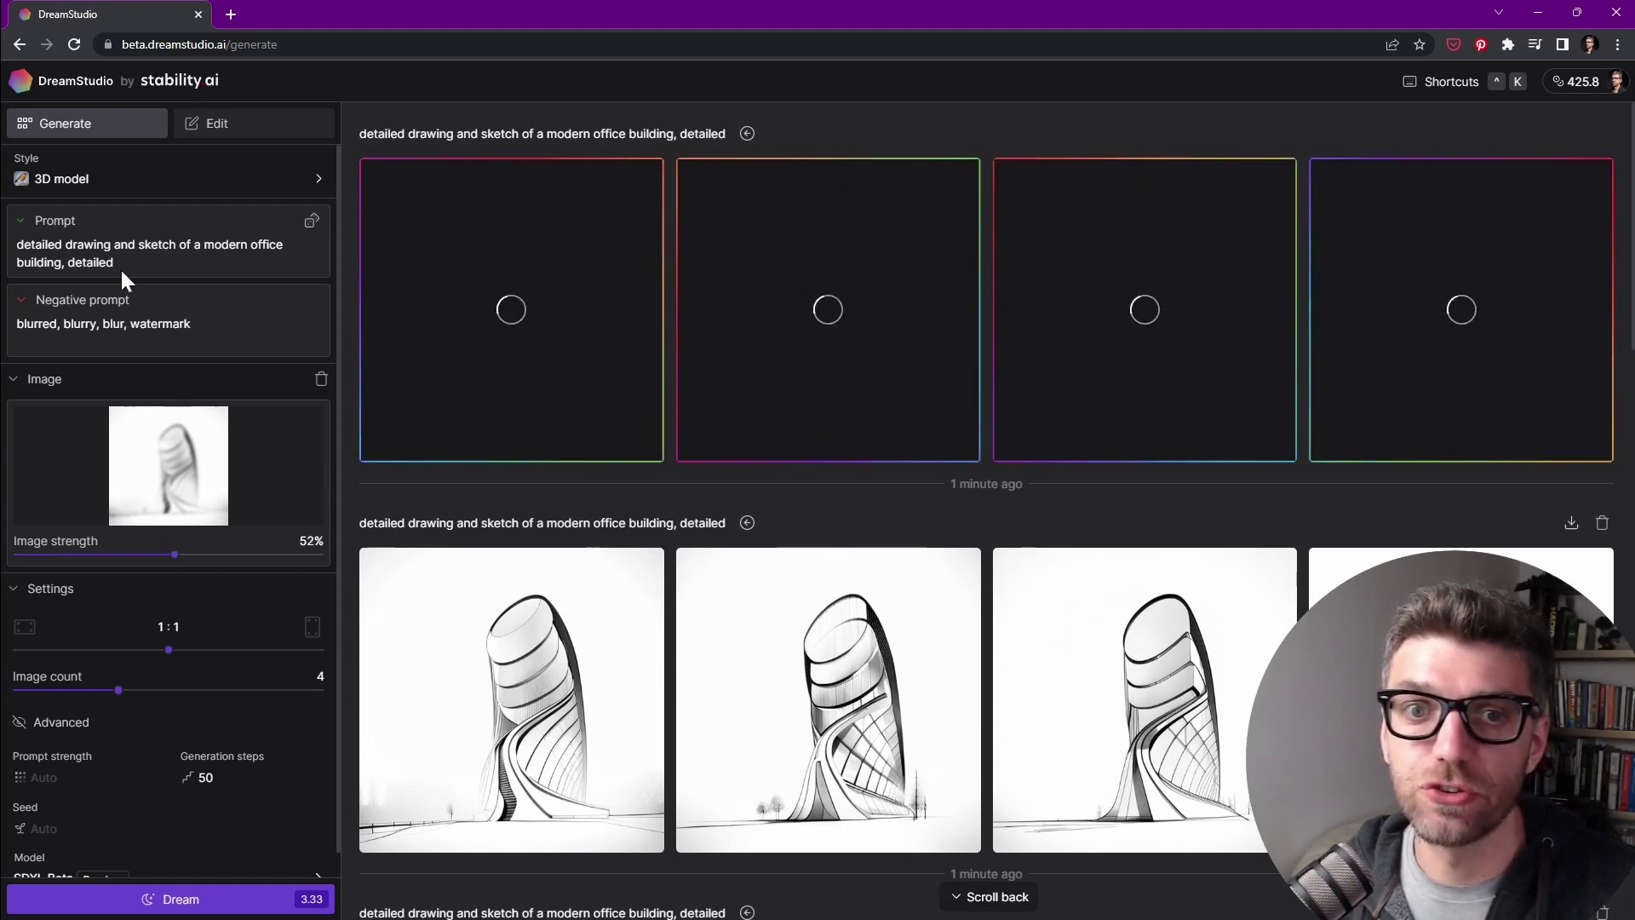
{"action": "left_click_drag", "start_coordinate": [201, 244], "coordinate": [15, 246]}
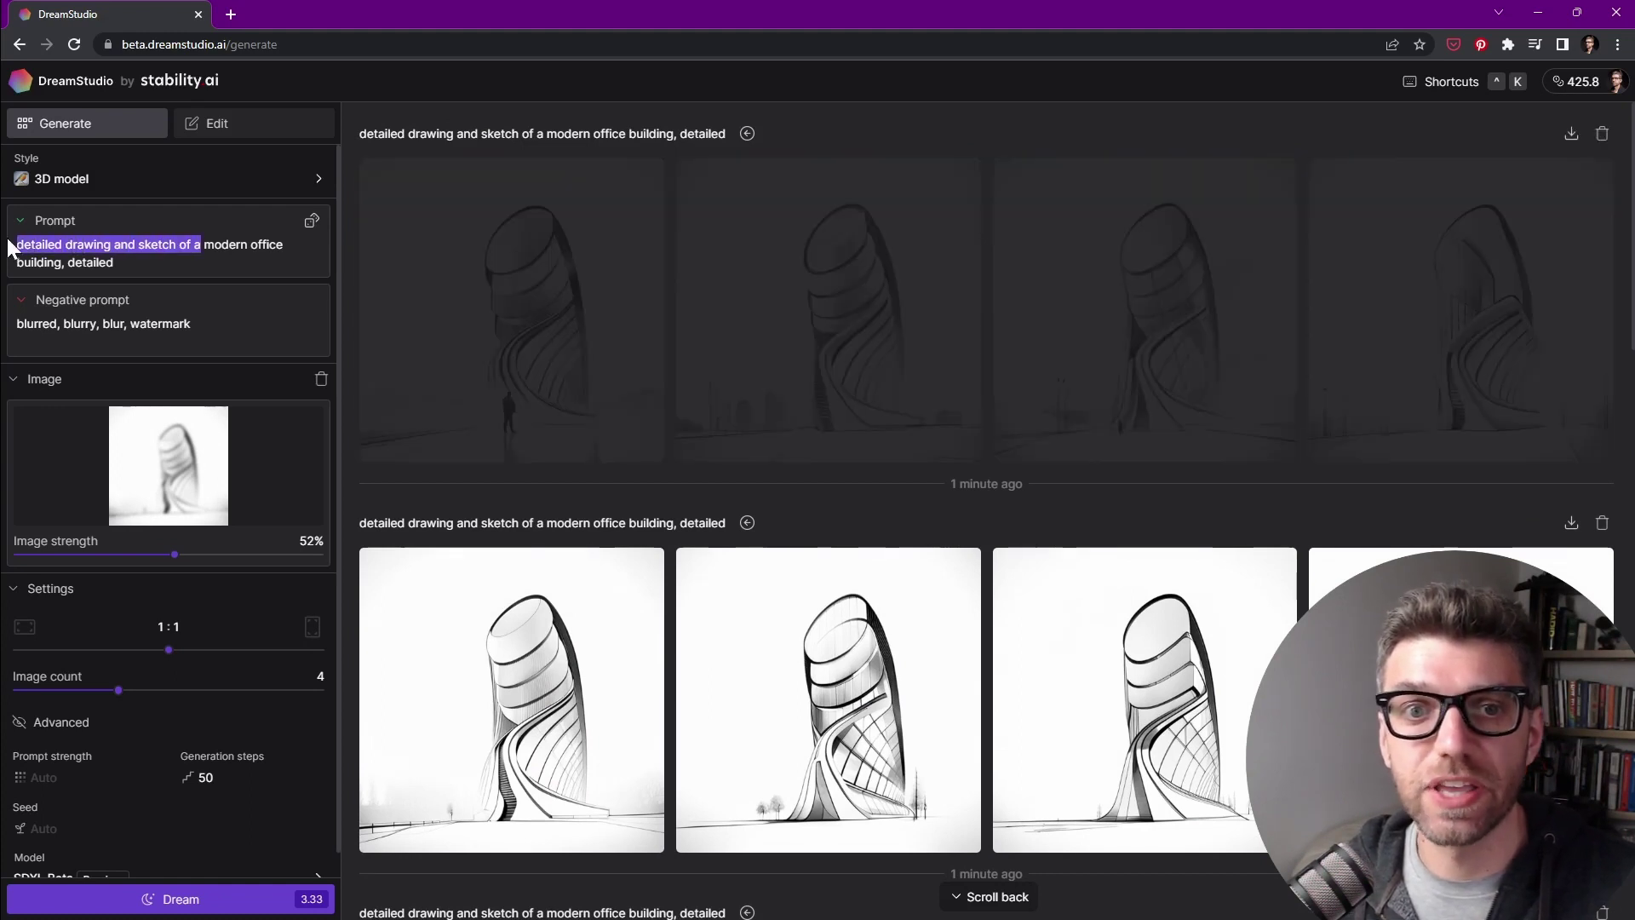
{"action": "key", "text": "BackSpace"}
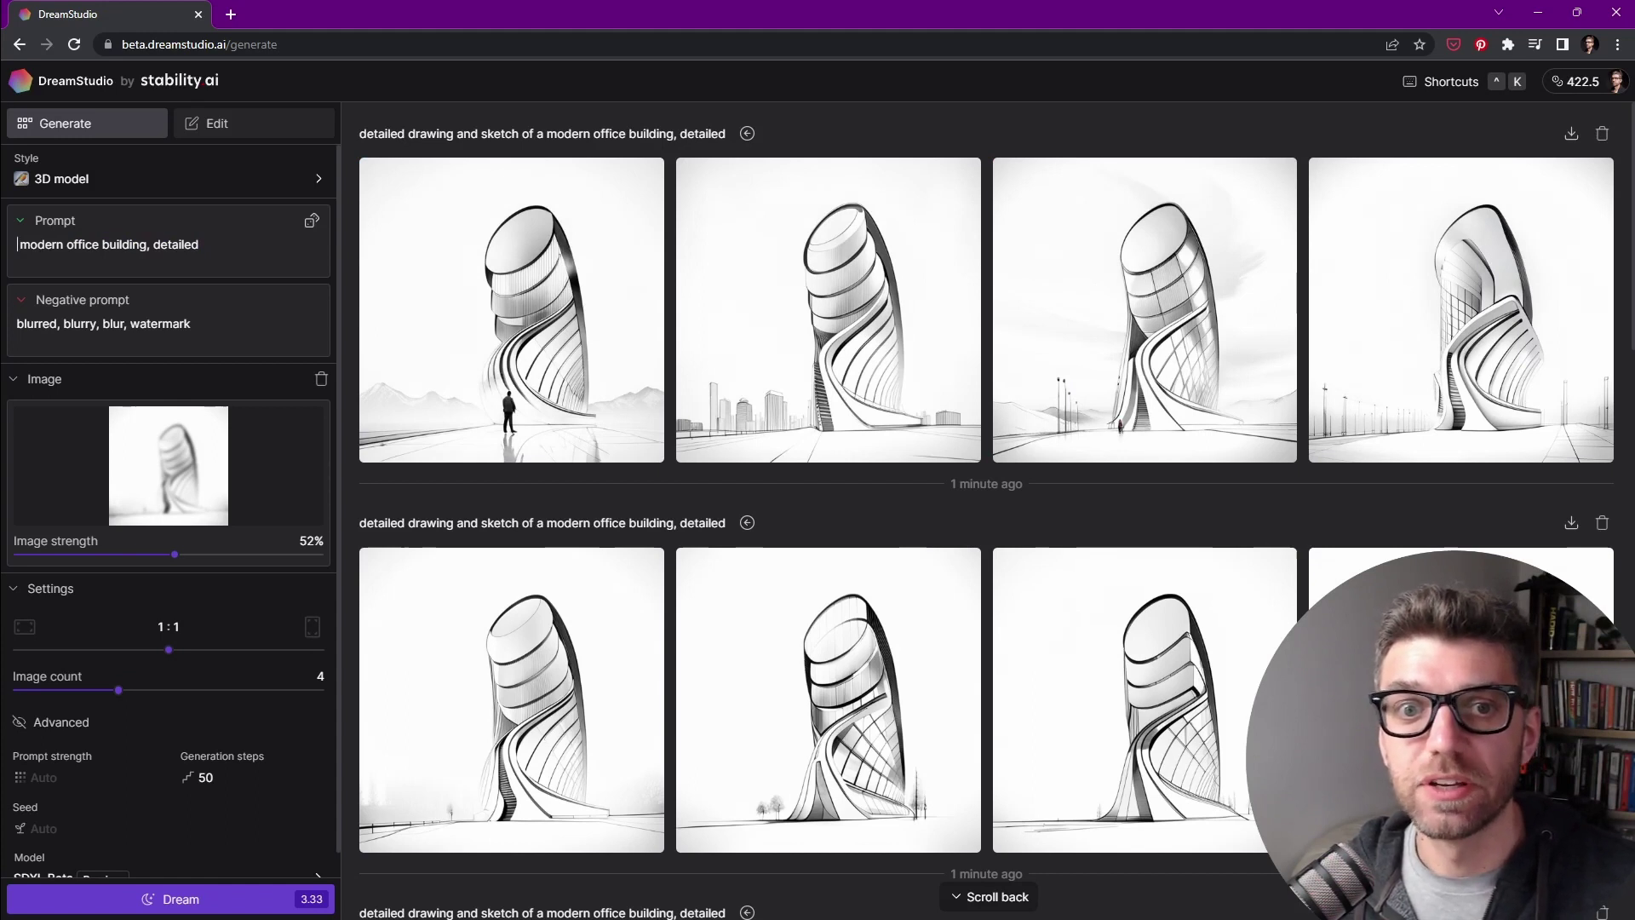
{"action": "type", "text": "image"}
{"action": "key", "text": "ctrl+Return"}
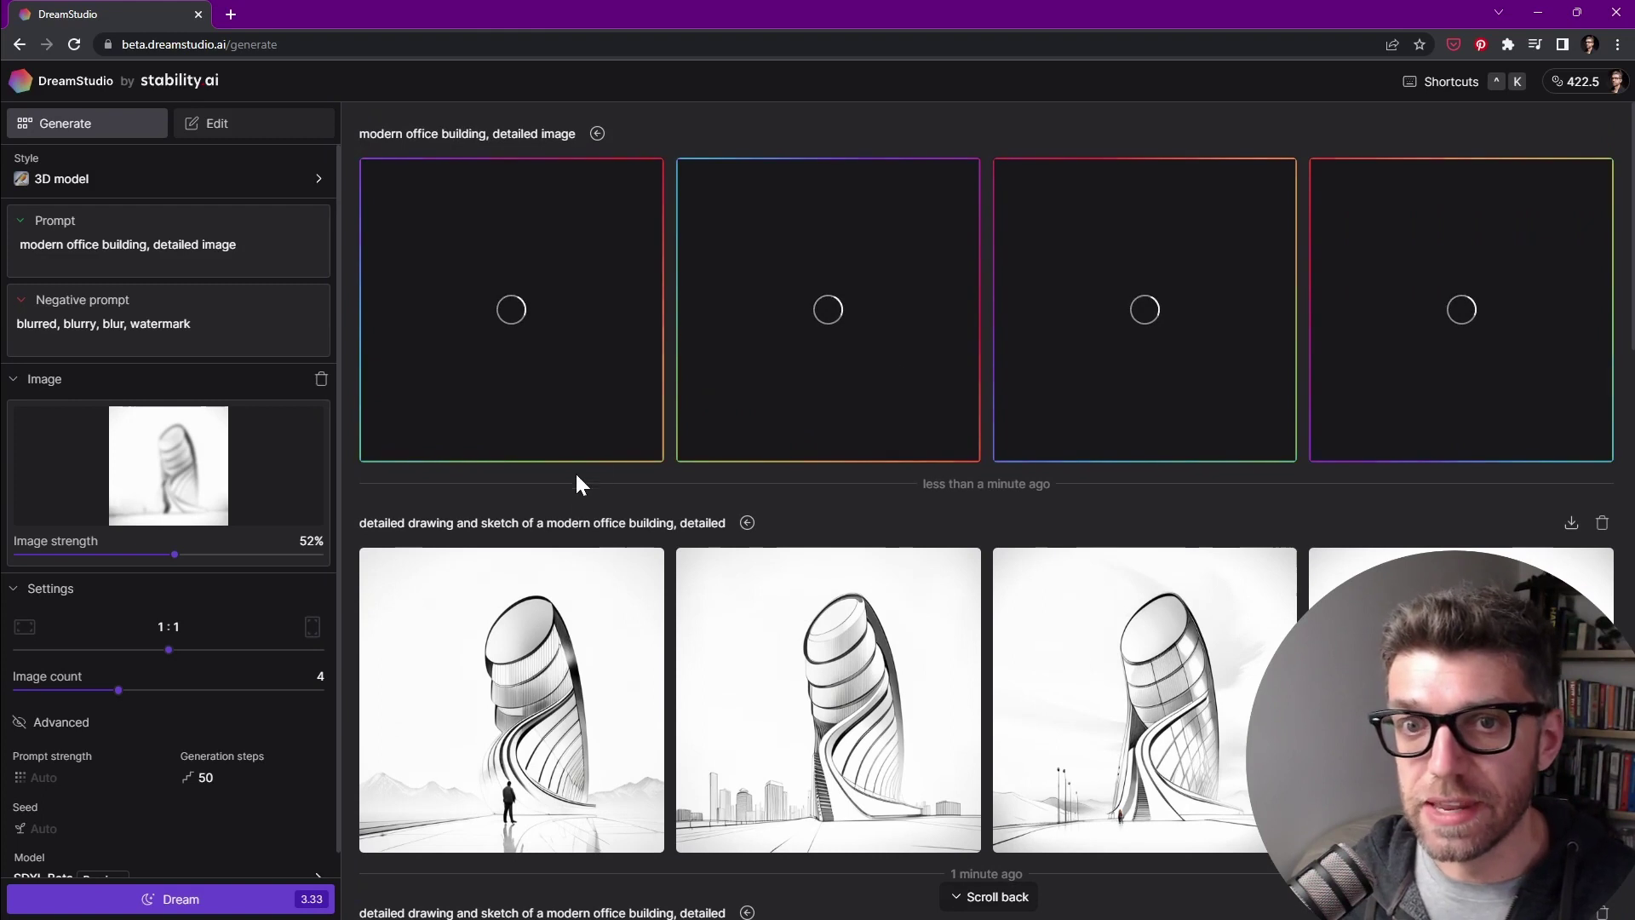
Step: Queue variations from the lone-figure render, the second newer render, and twice from the third render
{"action": "scroll", "coordinate": [763, 675], "scroll_direction": "down", "scroll_amount": 1}
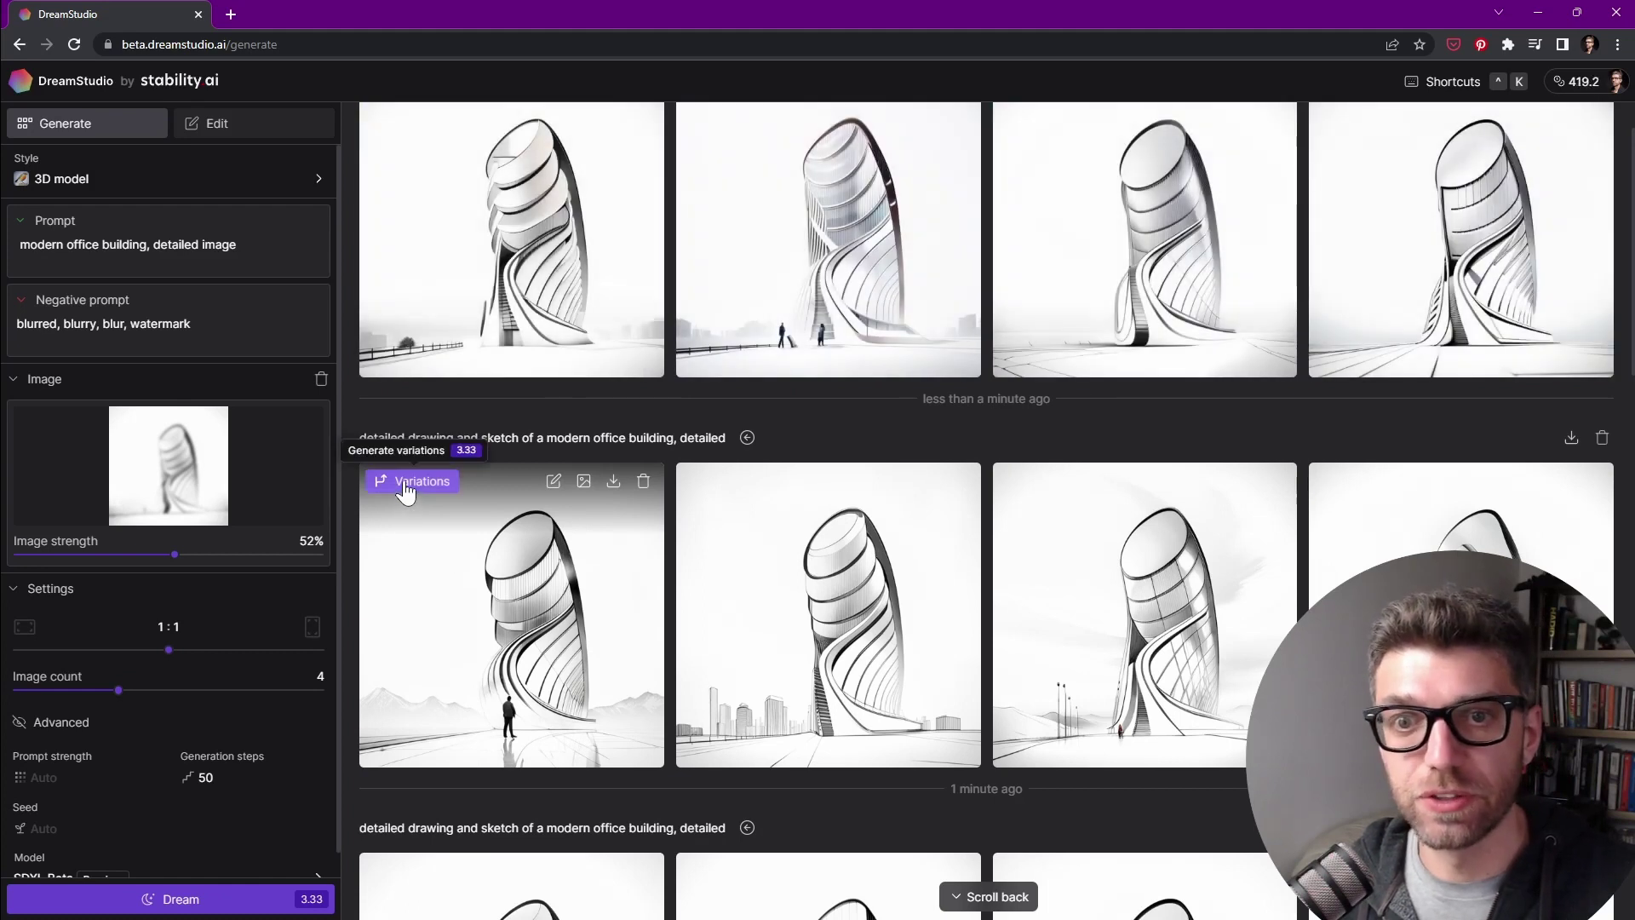
{"action": "left_click", "coordinate": [406, 482]}
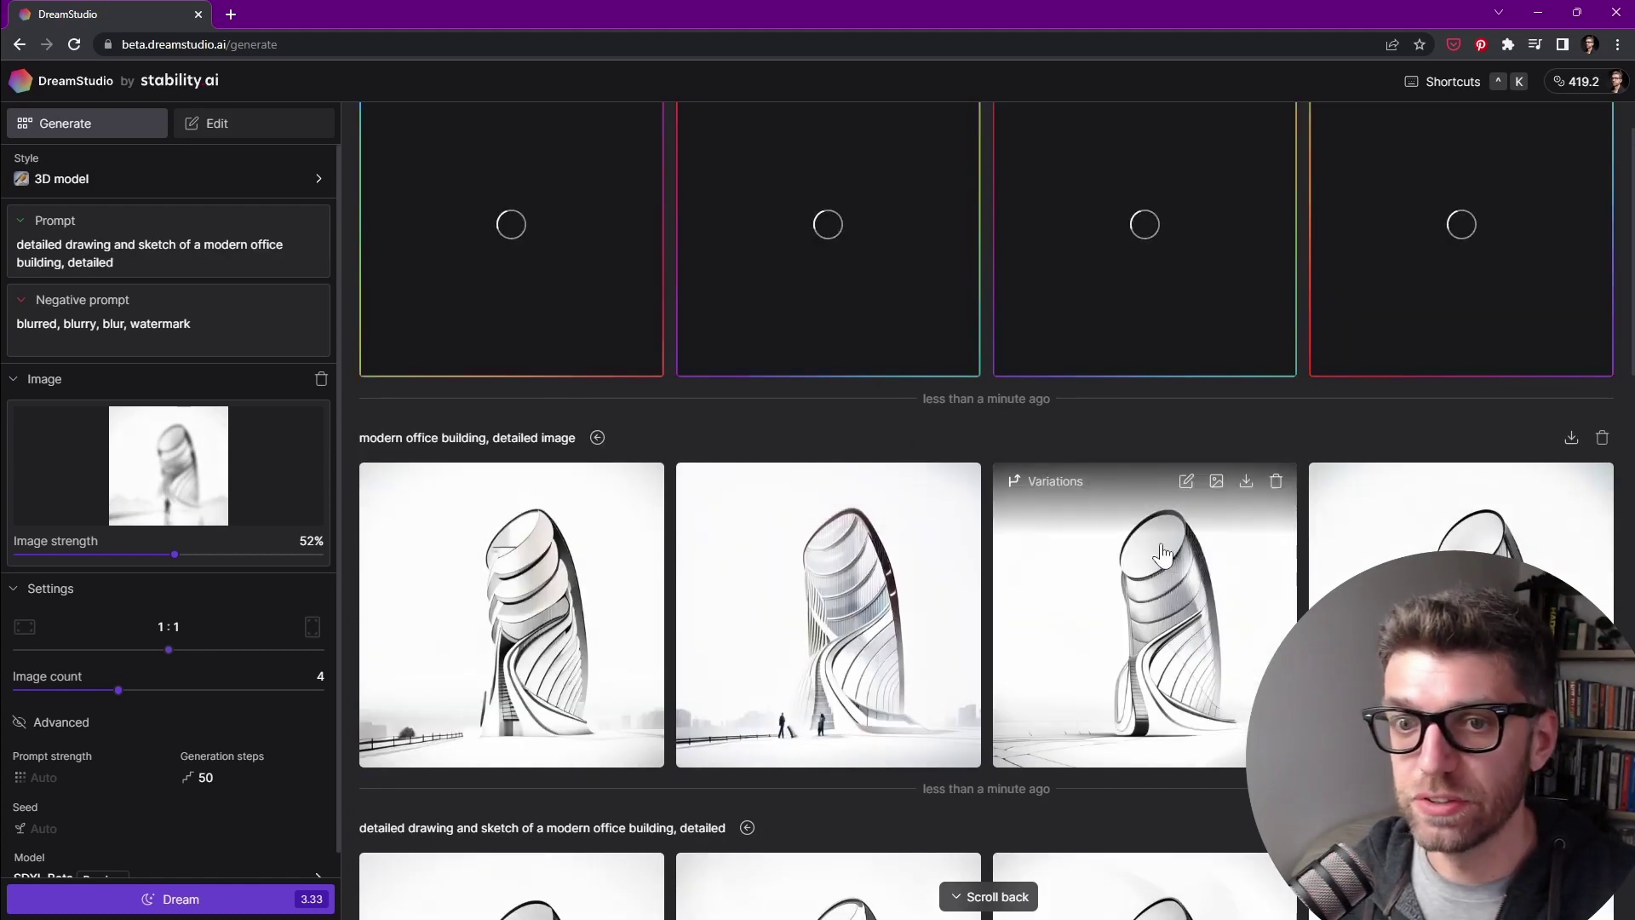
{"action": "scroll", "coordinate": [893, 456], "scroll_direction": "down", "scroll_amount": 2}
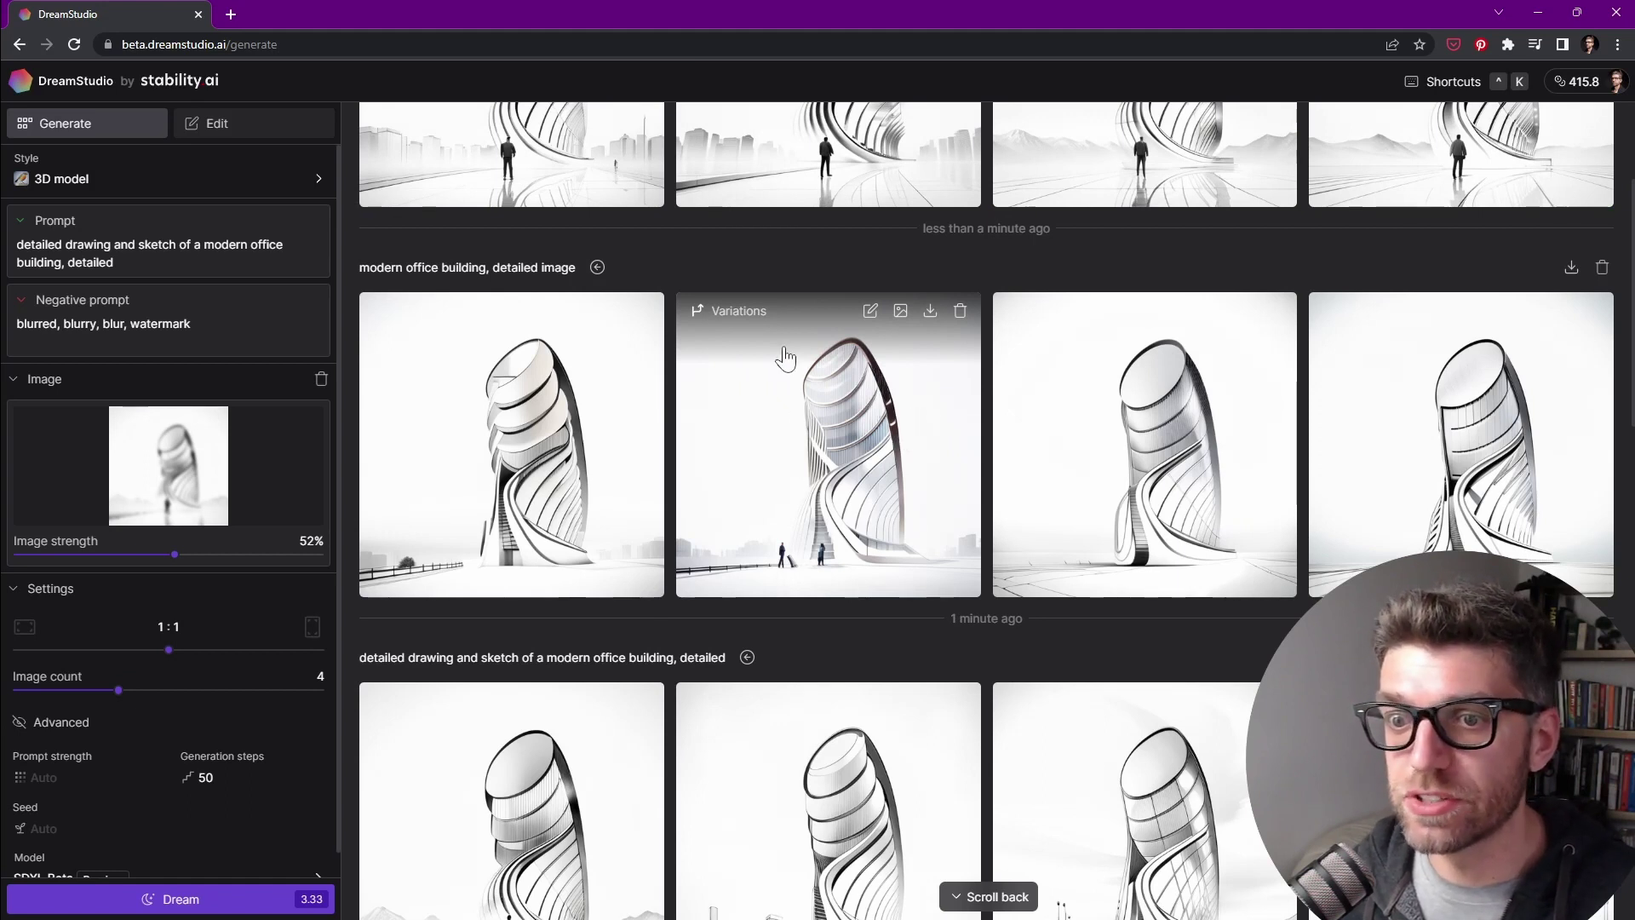
{"action": "left_click", "coordinate": [721, 317]}
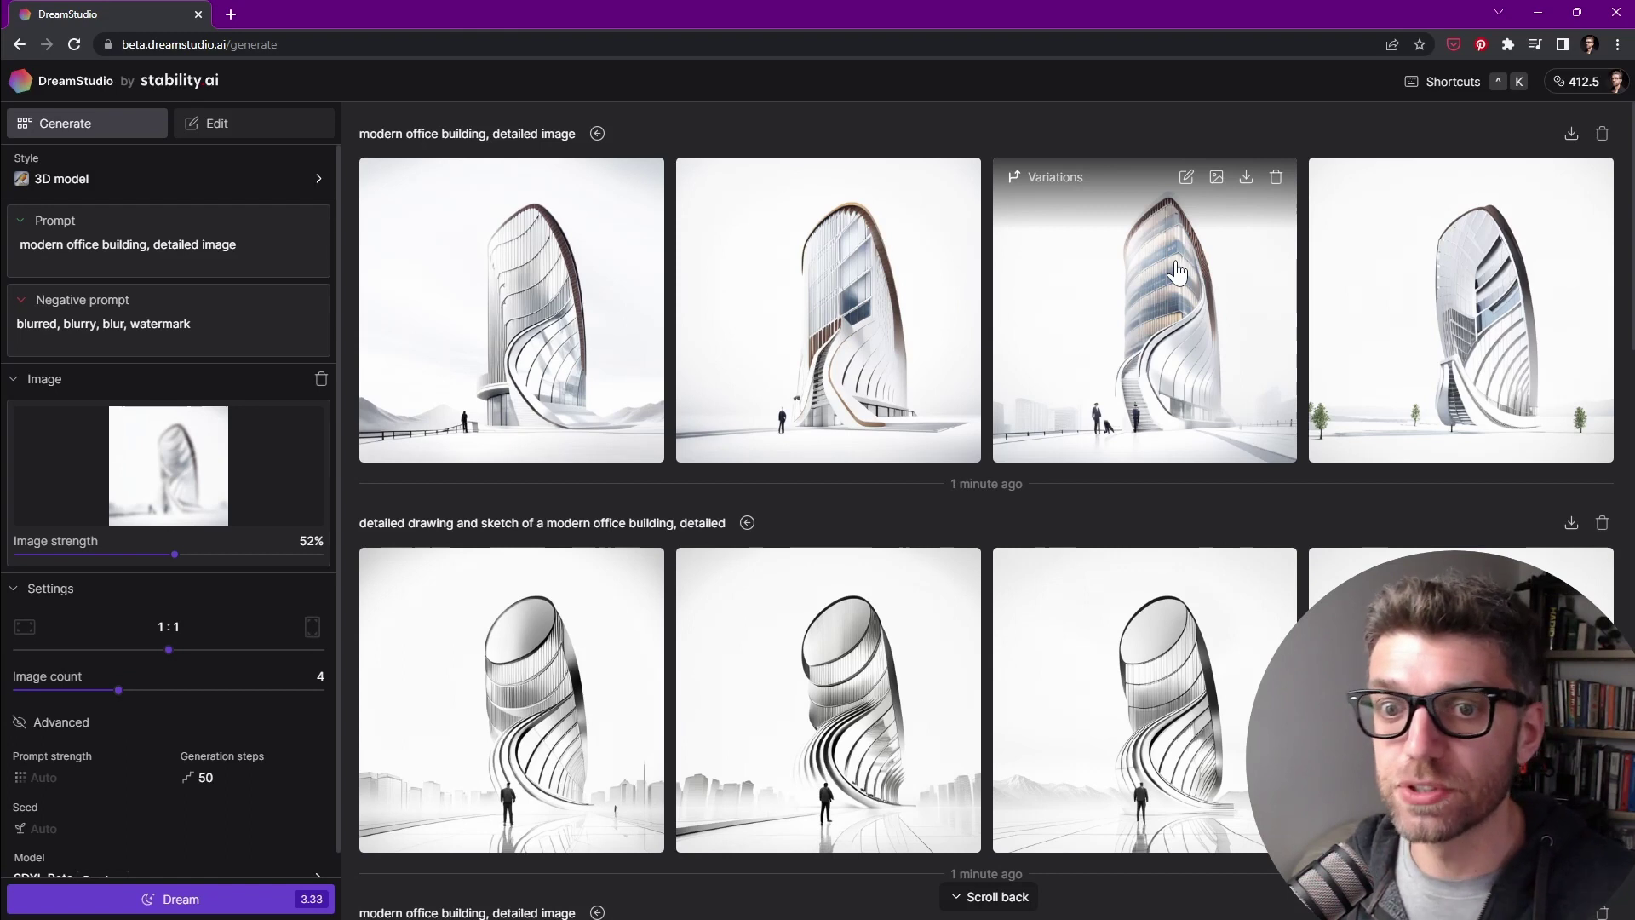
{"action": "left_click", "coordinate": [415, 181]}
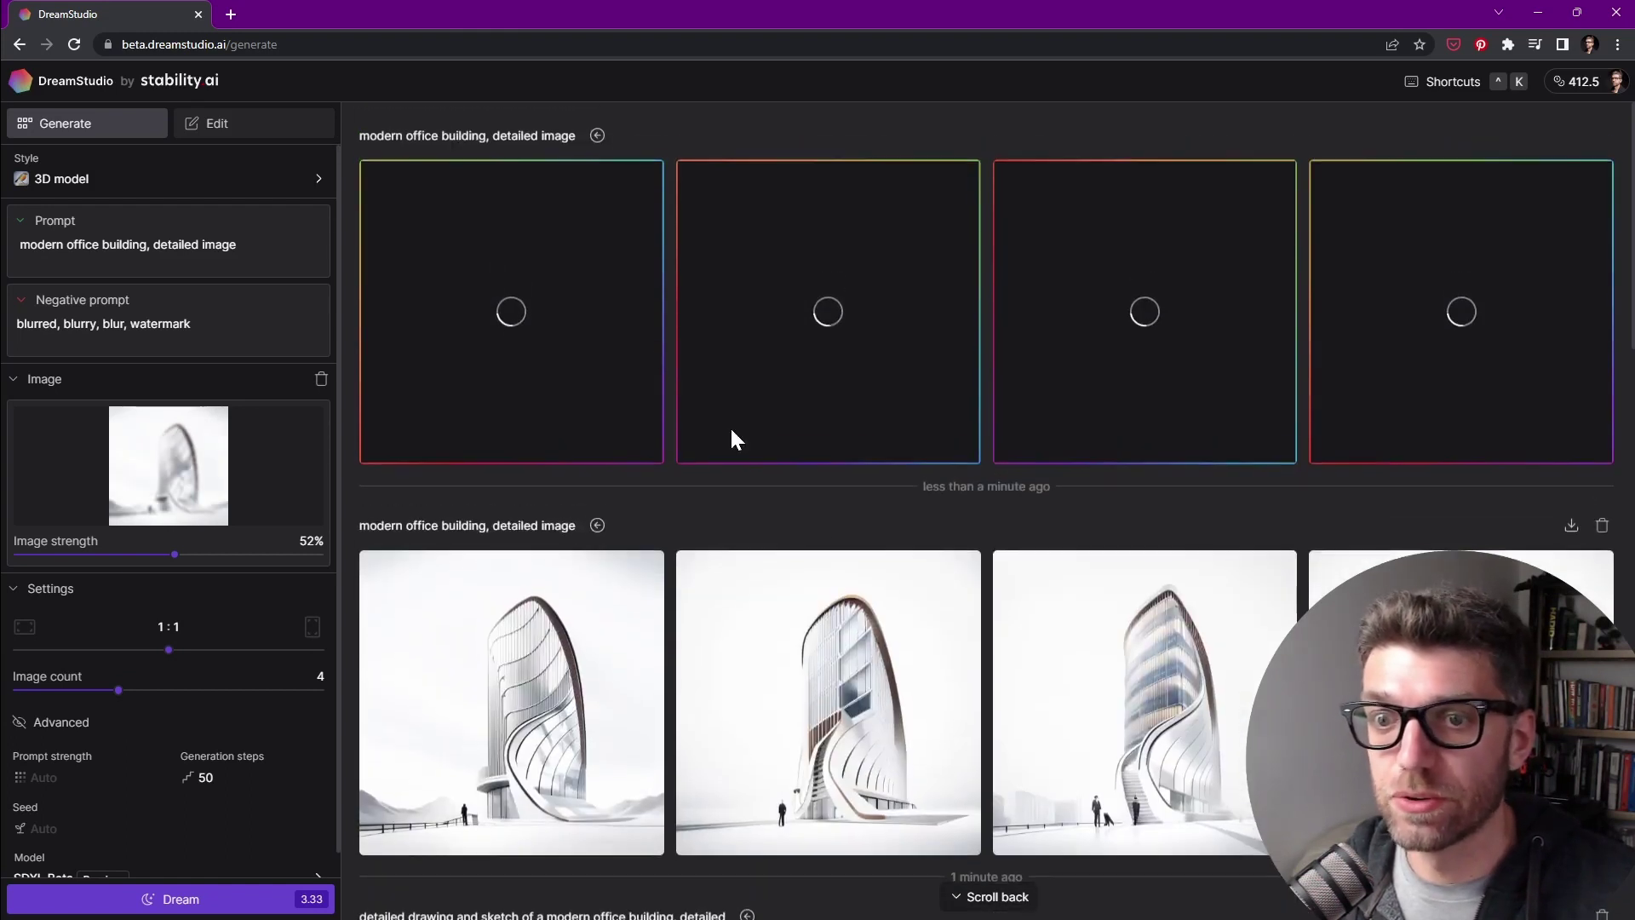
{"action": "left_click", "coordinate": [1032, 578]}
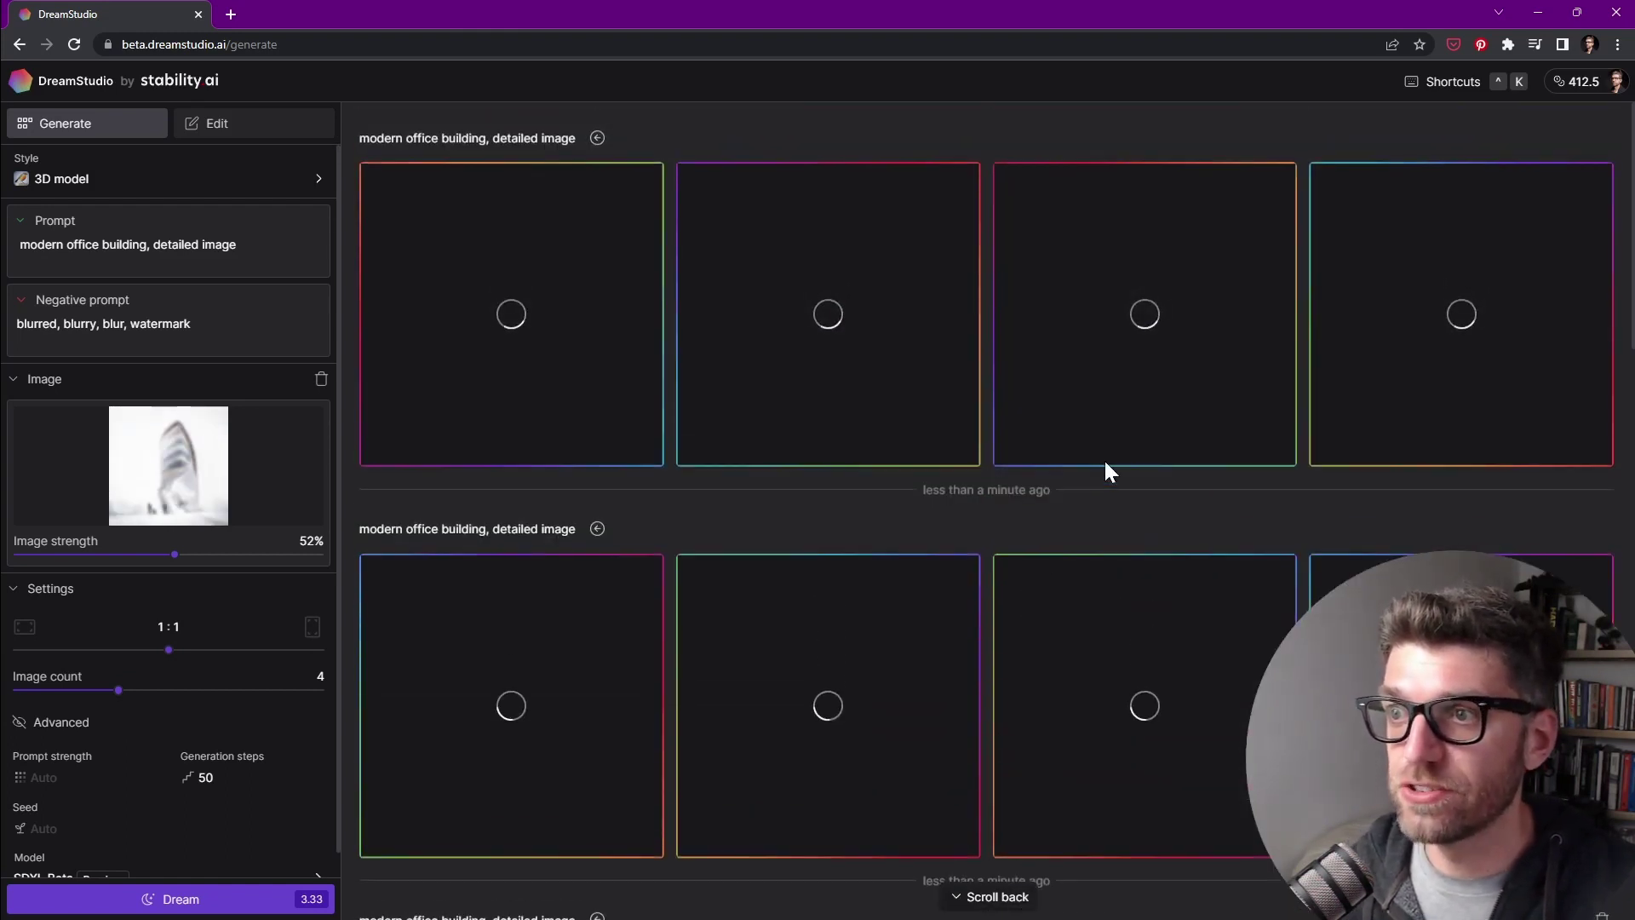
Step: Scroll down through older building generations, then back up to the finished tower variations
{"action": "scroll", "coordinate": [1579, 98], "scroll_direction": "down", "scroll_amount": 3}
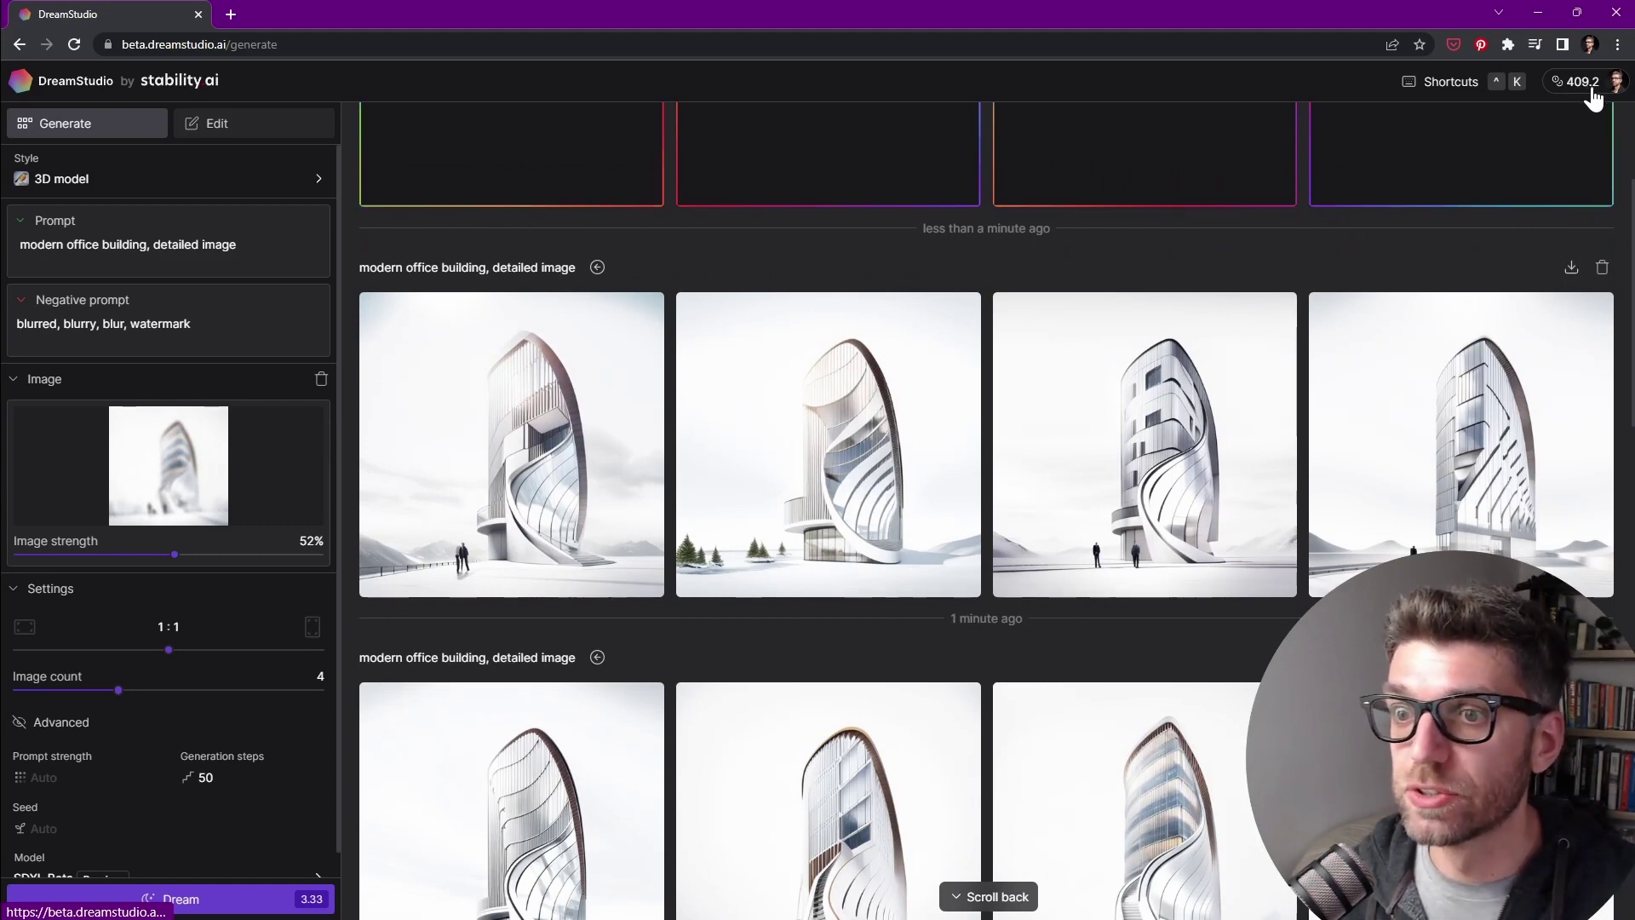
{"action": "scroll", "coordinate": [1367, 415], "scroll_direction": "down", "scroll_amount": 15}
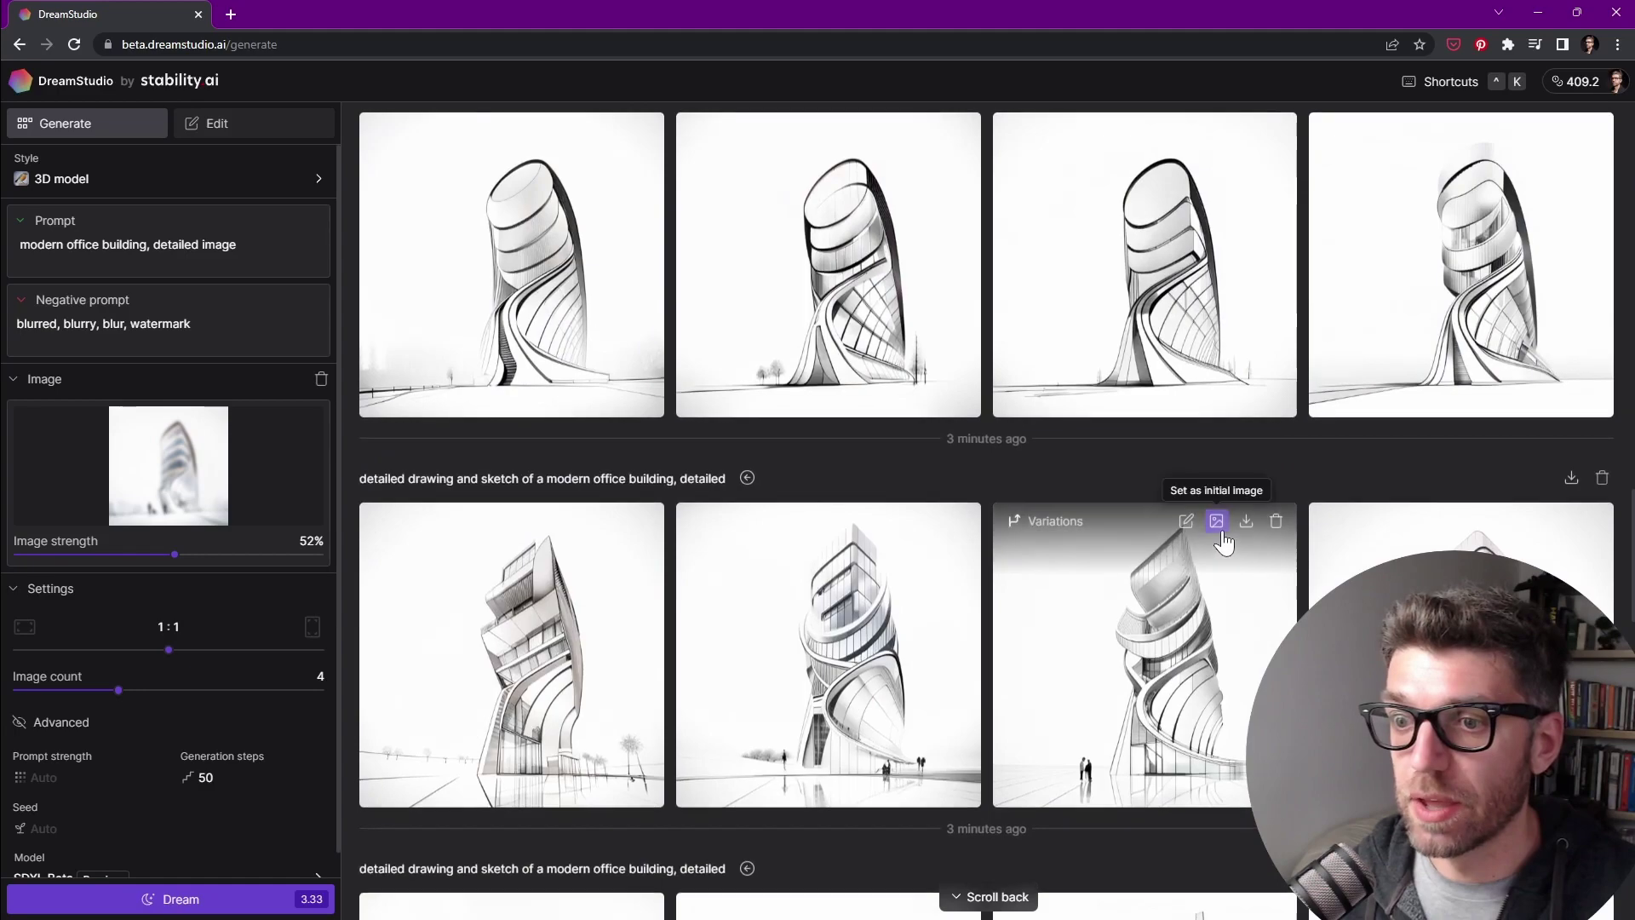
{"action": "scroll", "coordinate": [1226, 543], "scroll_direction": "down", "scroll_amount": 15}
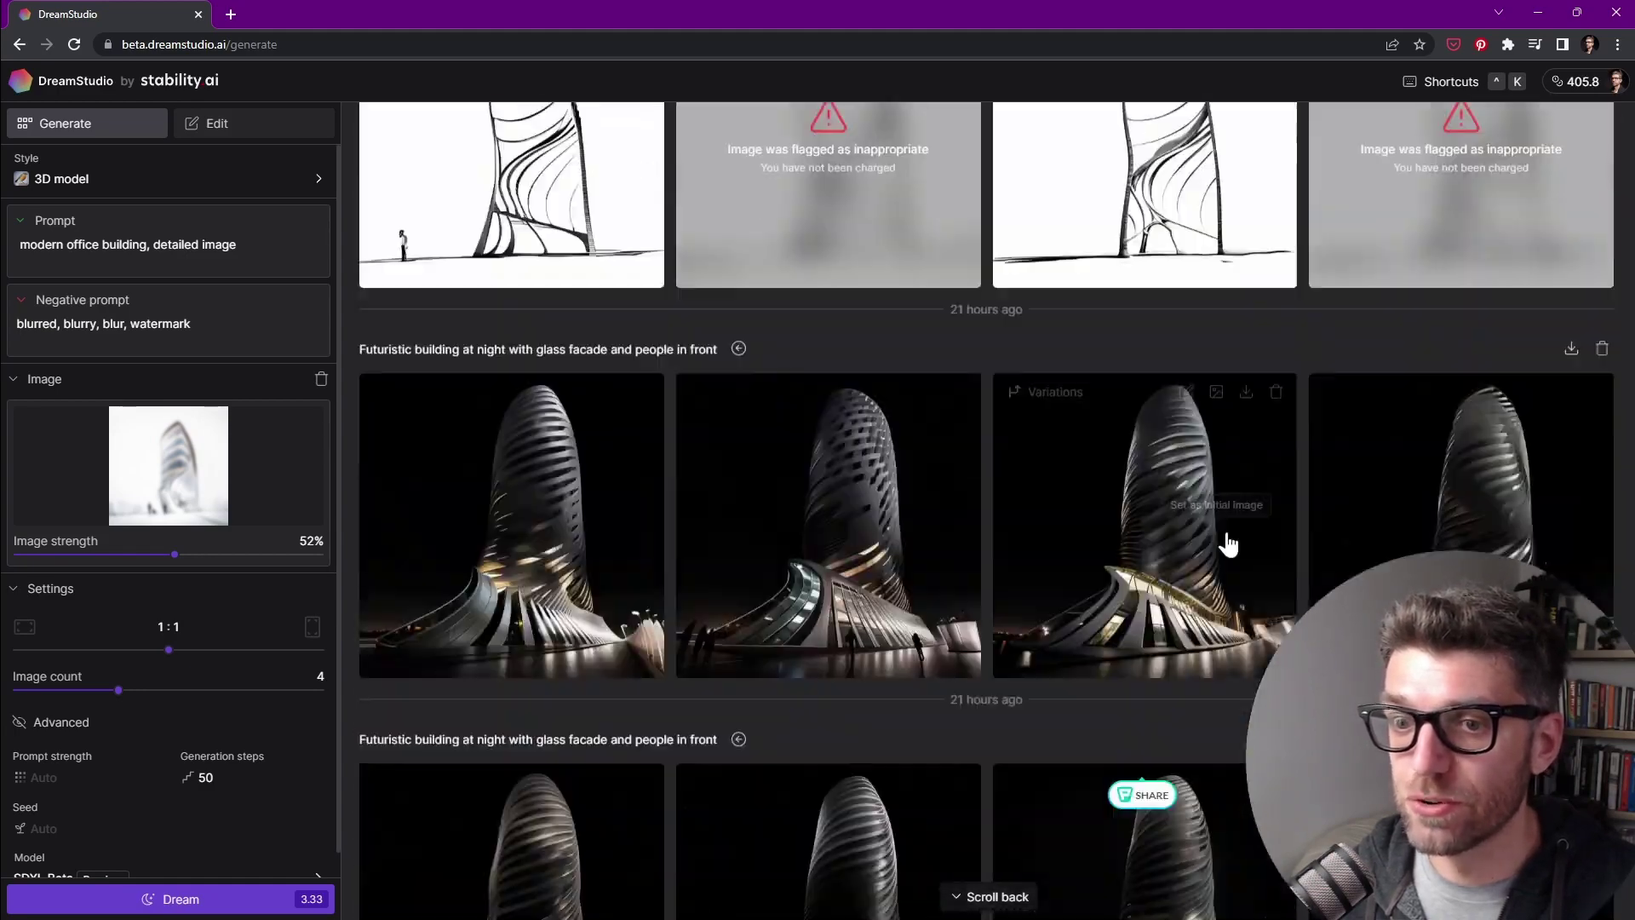
{"action": "scroll", "coordinate": [1232, 549], "scroll_direction": "down", "scroll_amount": 15}
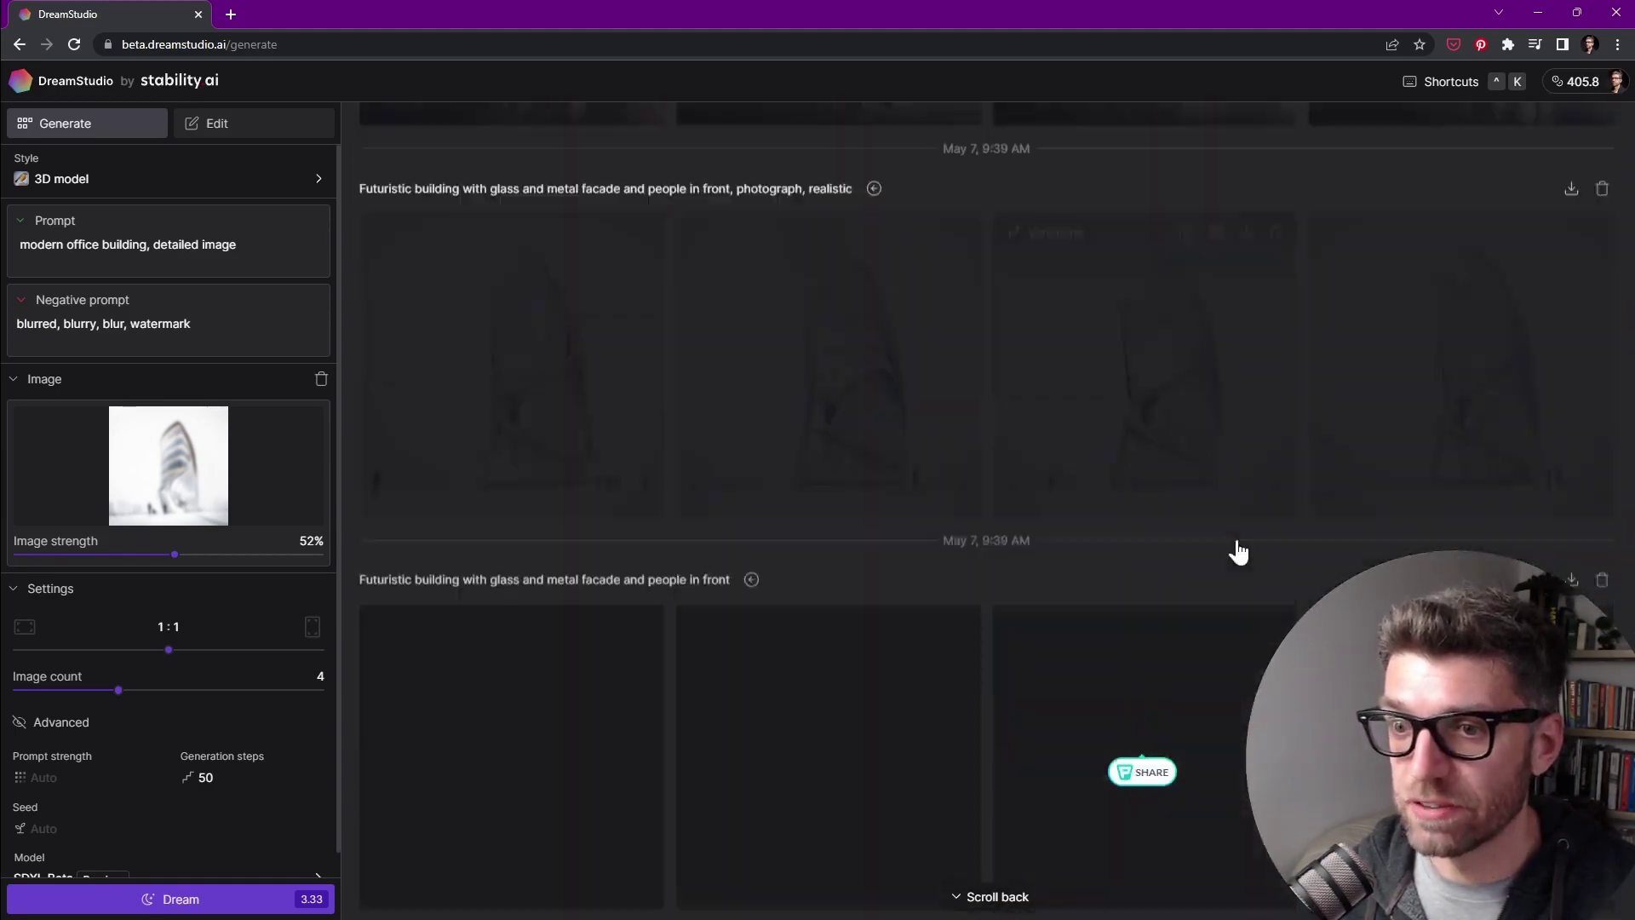
{"action": "scroll", "coordinate": [1237, 552], "scroll_direction": "down", "scroll_amount": 15}
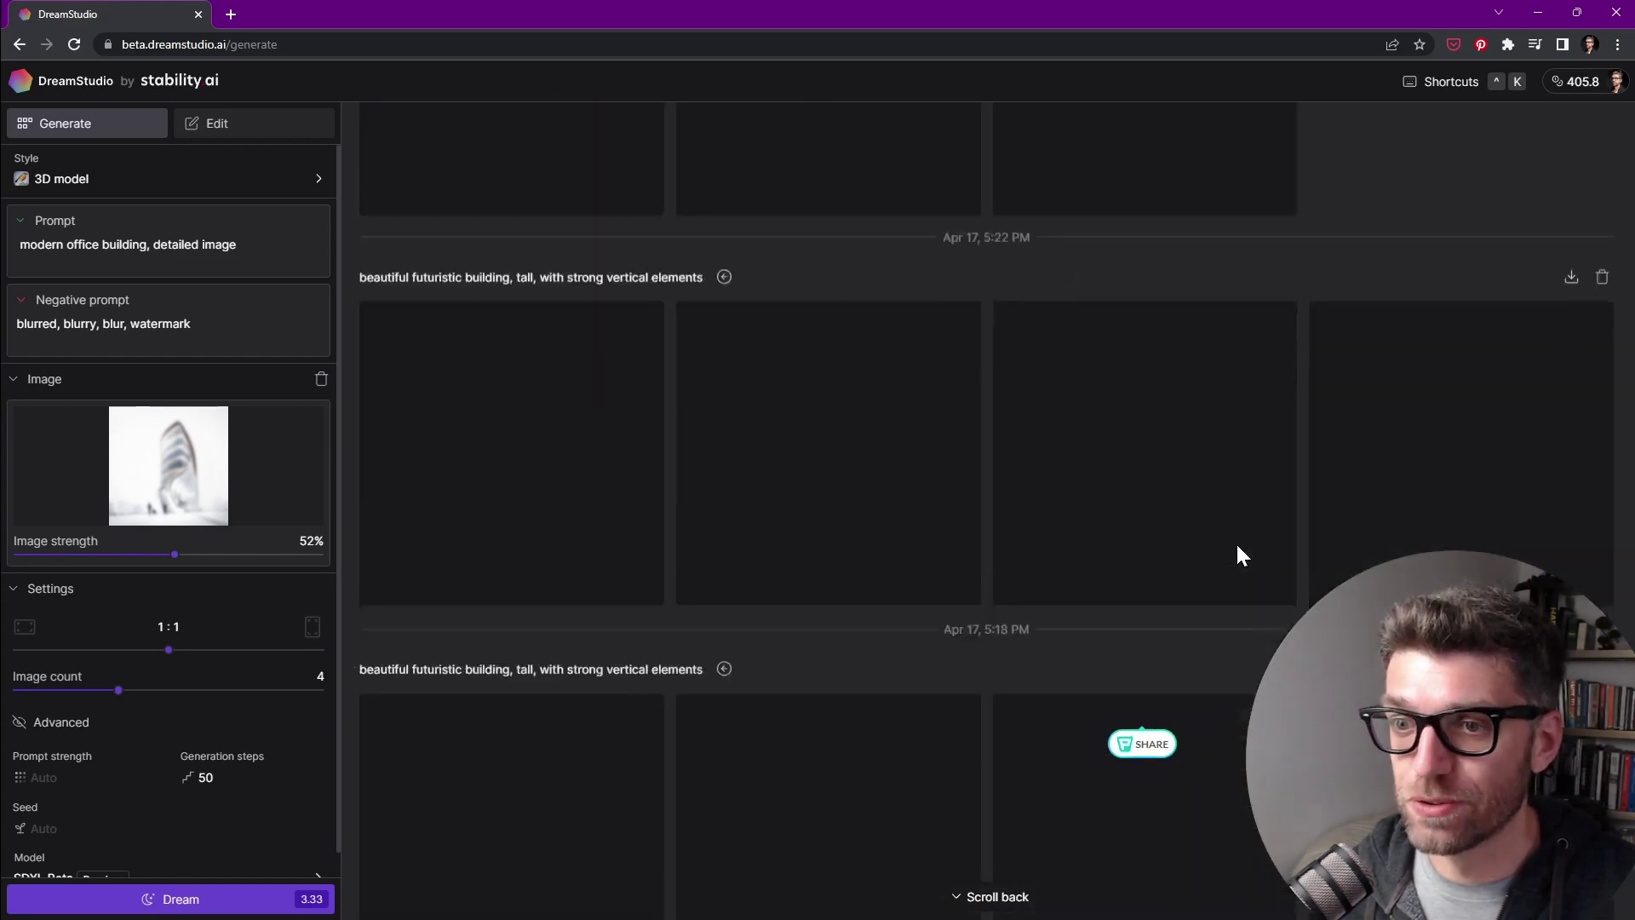
{"action": "scroll", "coordinate": [1236, 554], "scroll_direction": "down", "scroll_amount": 5}
{"action": "scroll", "coordinate": [1218, 555], "scroll_direction": "up", "scroll_amount": 15}
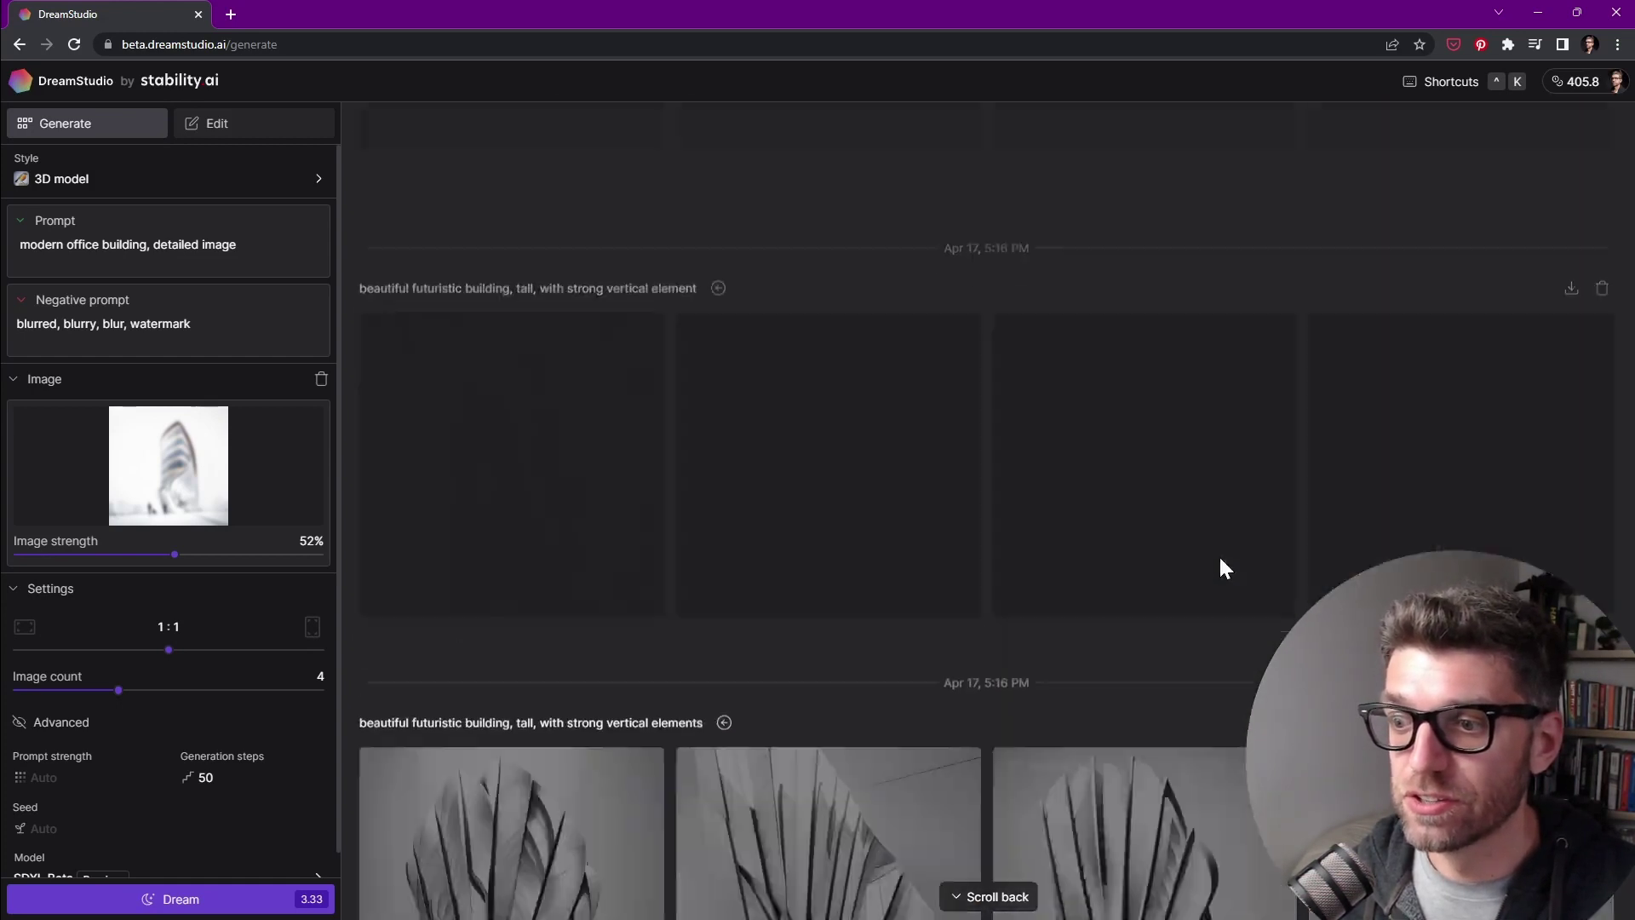
{"action": "scroll", "coordinate": [1184, 557], "scroll_direction": "up", "scroll_amount": 15}
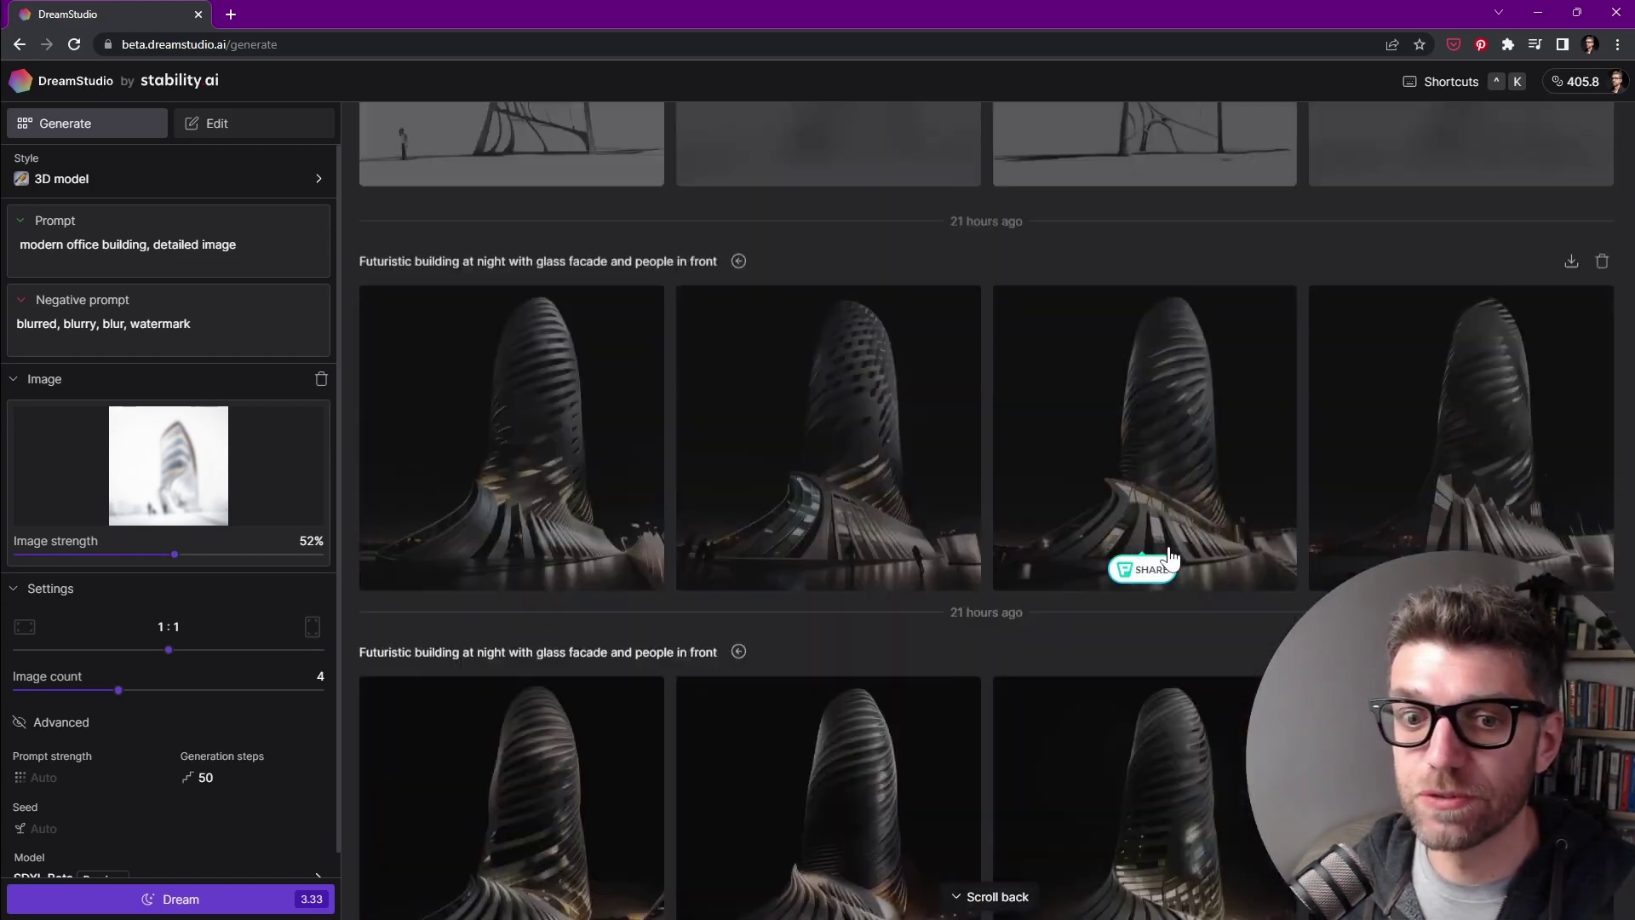
{"action": "scroll", "coordinate": [1165, 560], "scroll_direction": "up", "scroll_amount": 10}
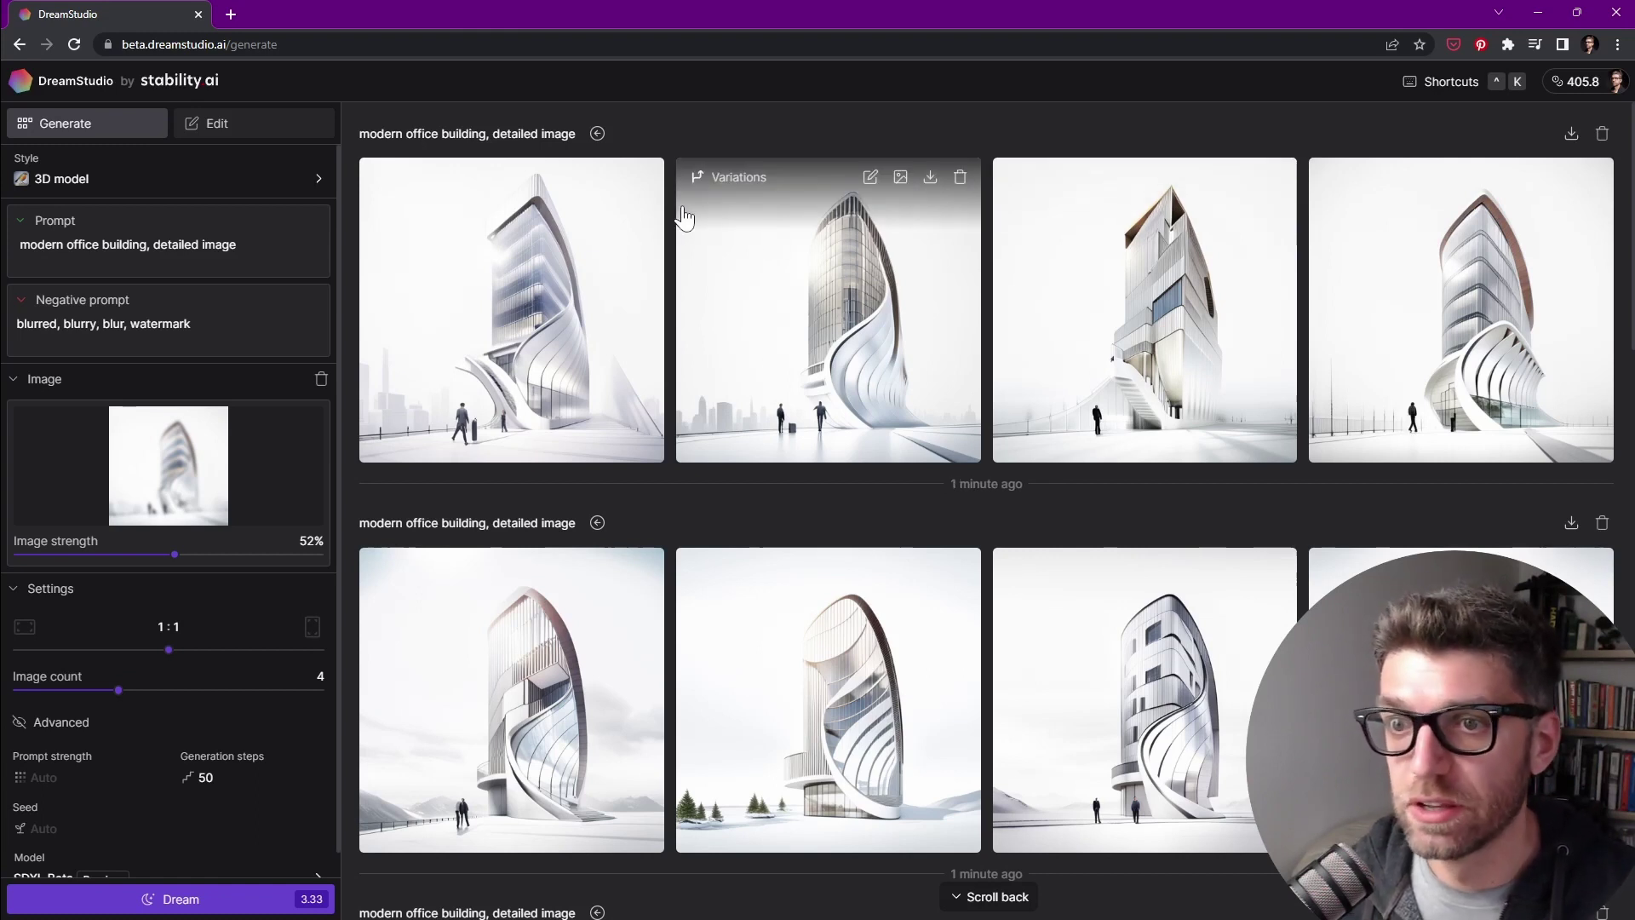
Step: Generate four variations from the third curving silver tower in the second row
{"action": "mouse_move", "coordinate": [720, 571]}
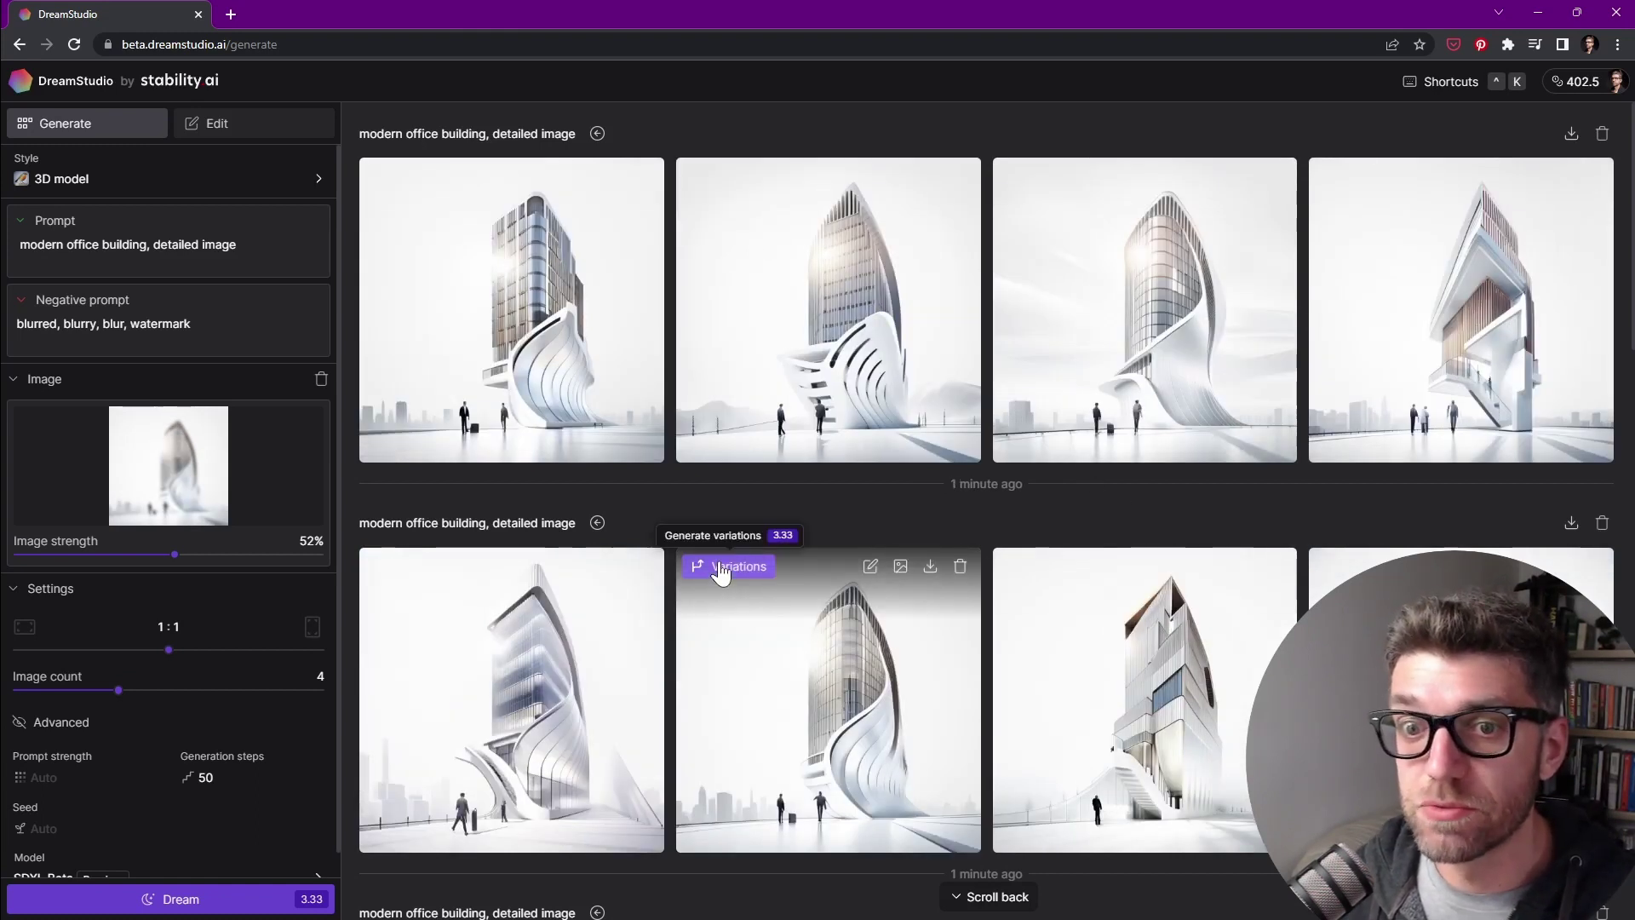
{"action": "scroll", "coordinate": [1005, 600], "scroll_direction": "down", "scroll_amount": 5}
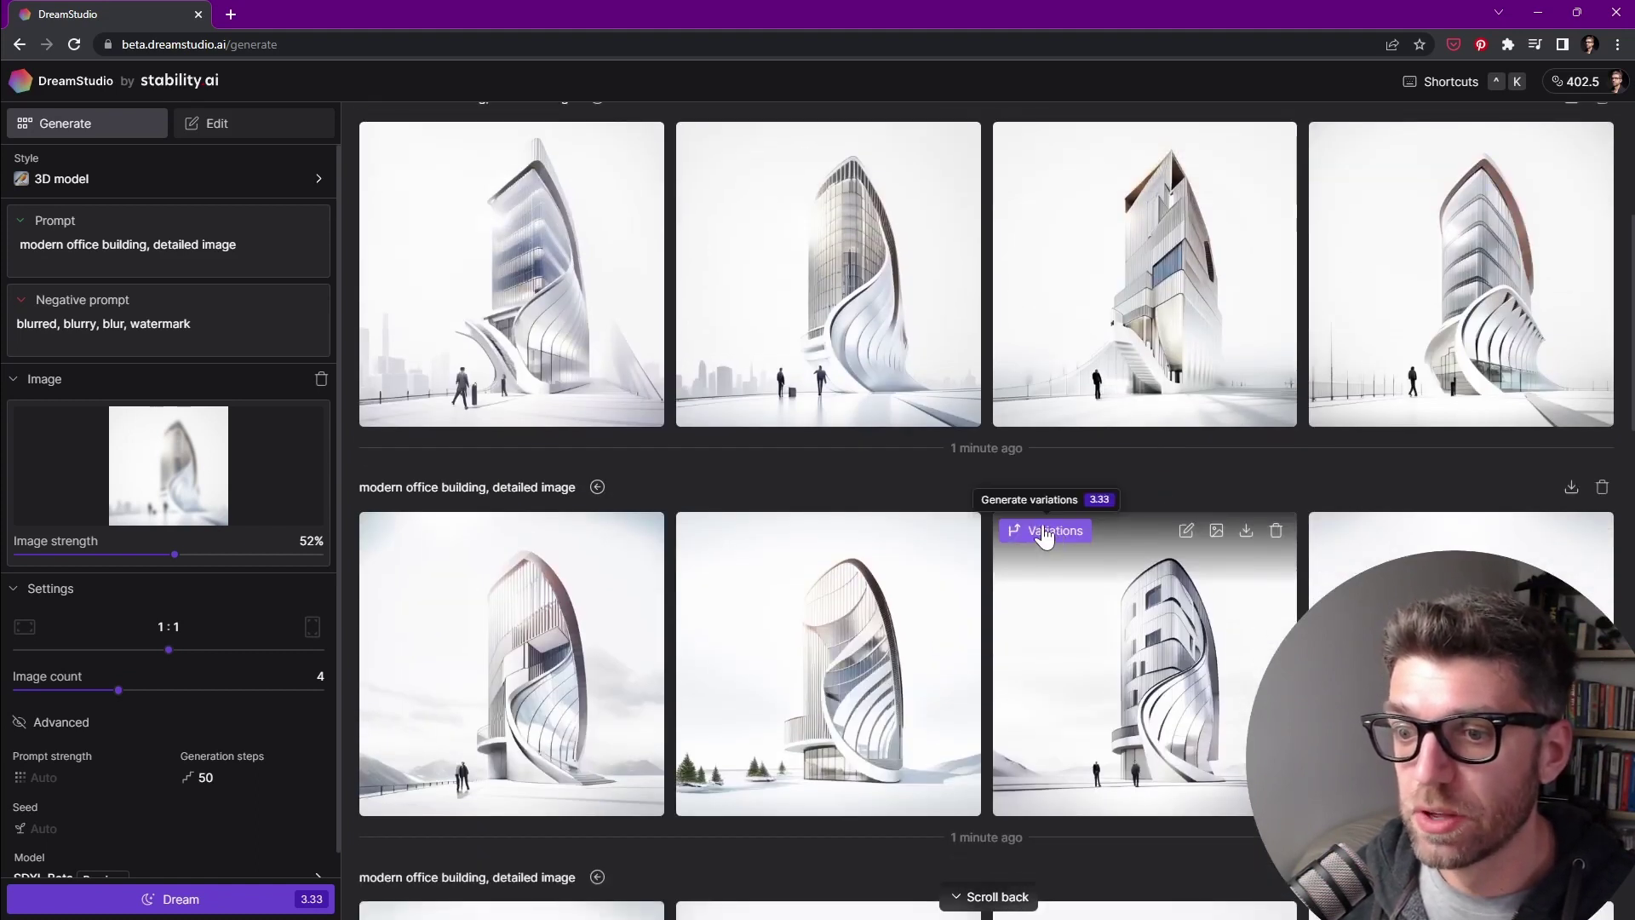
{"action": "left_click", "coordinate": [1045, 533]}
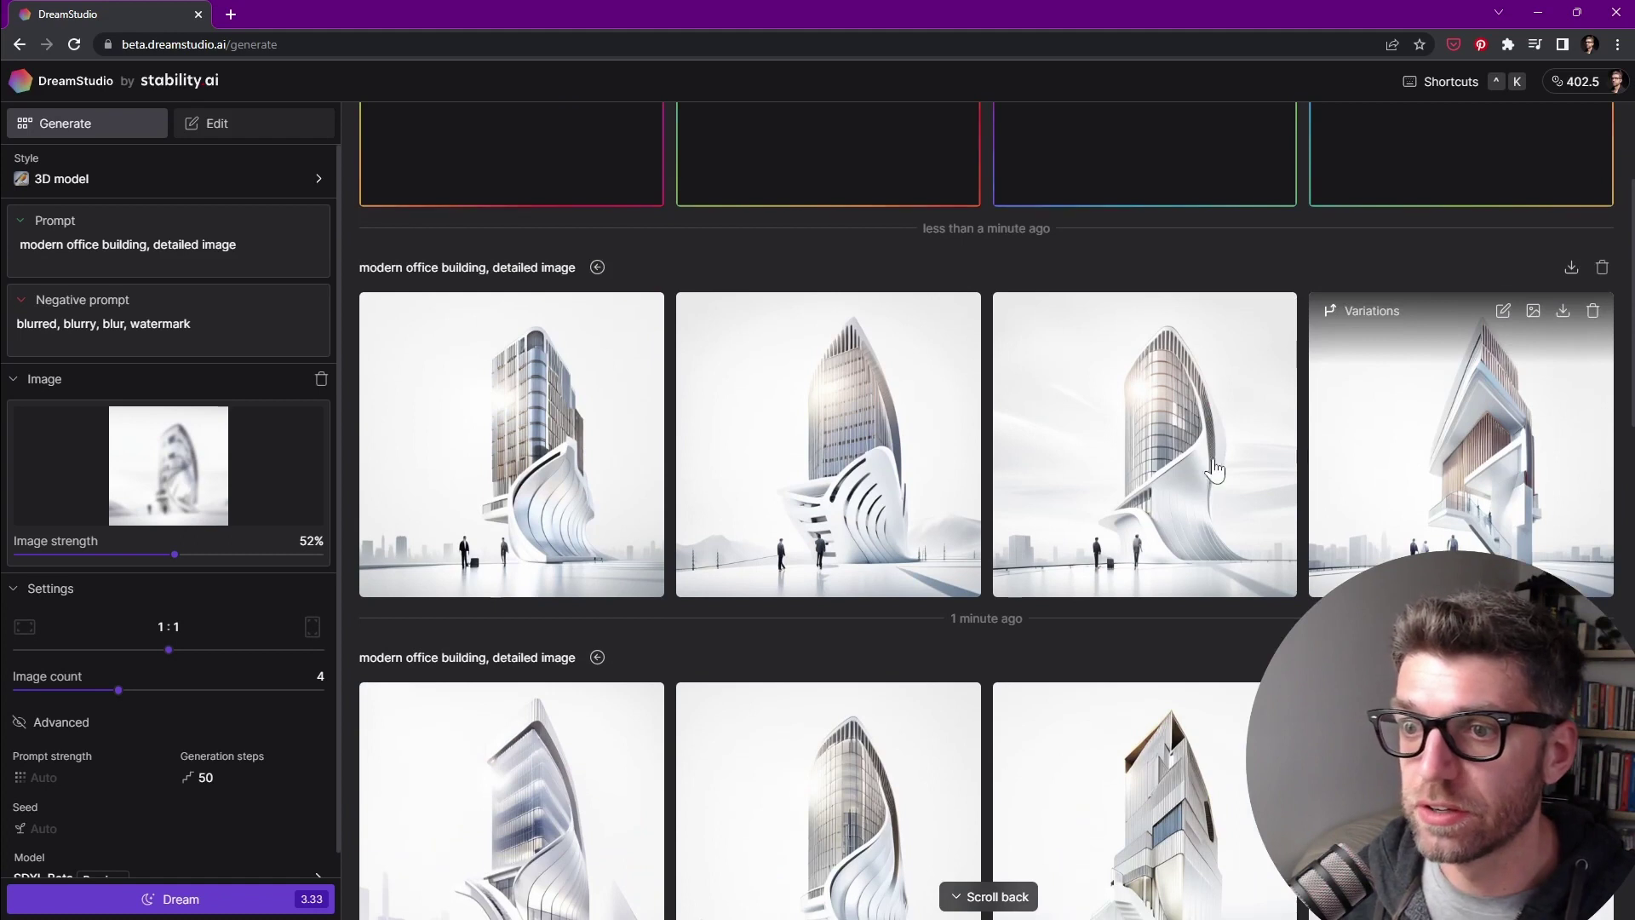
{"action": "scroll", "coordinate": [1335, 558], "scroll_direction": "up", "scroll_amount": 1}
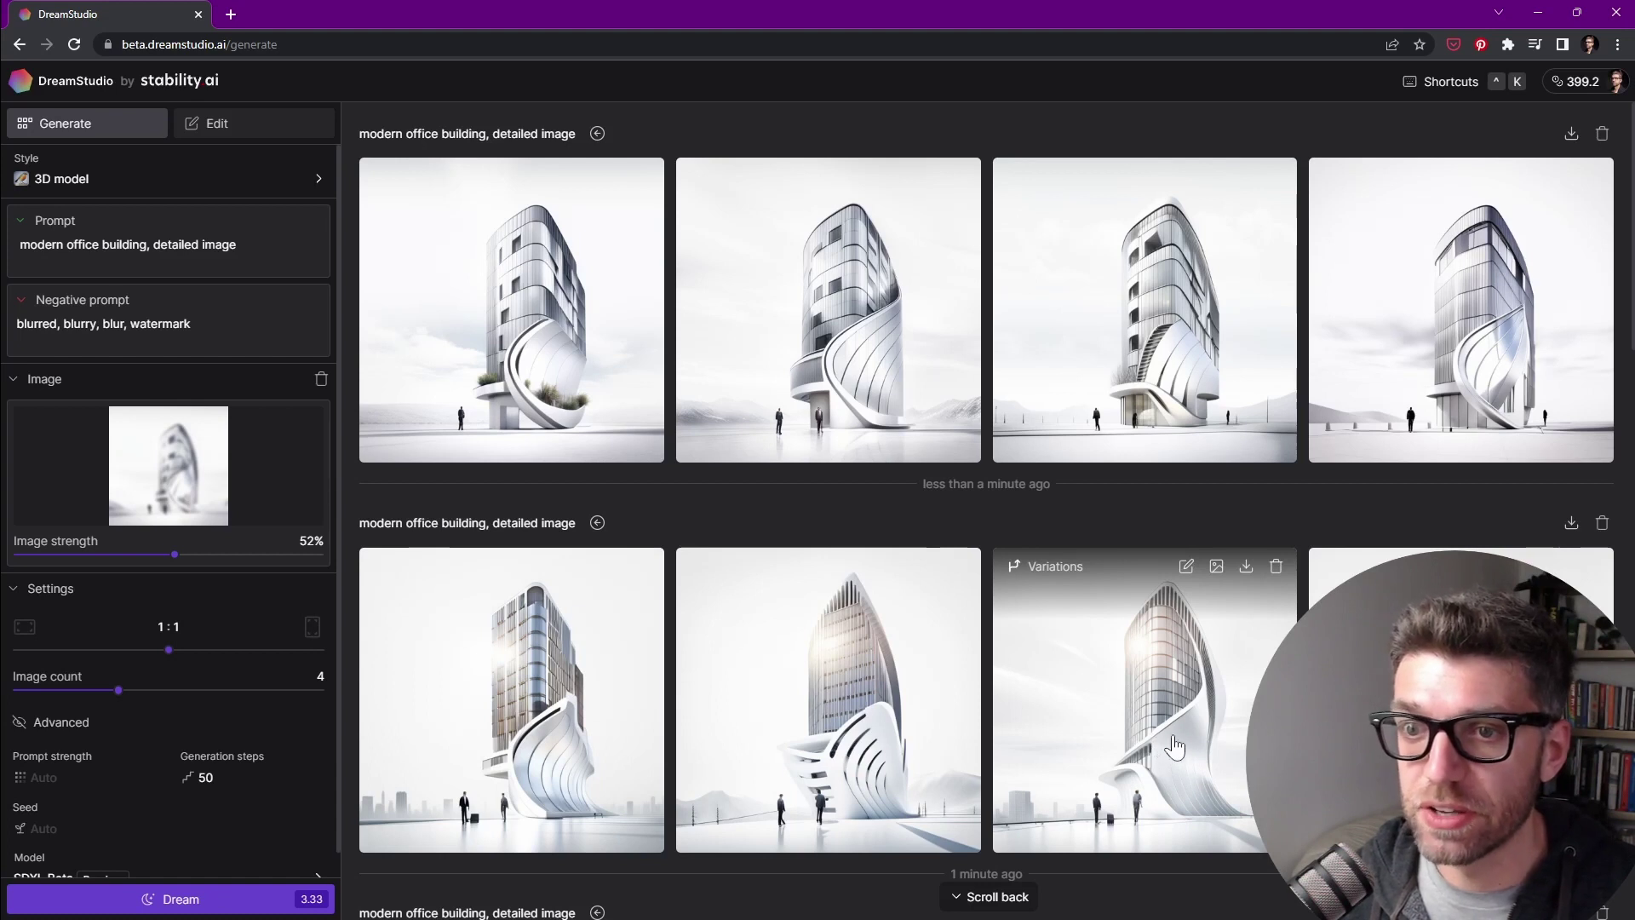
Step: Run variations from the third banded silver tower, then from the second silver tower render
{"action": "left_click", "coordinate": [1034, 581]}
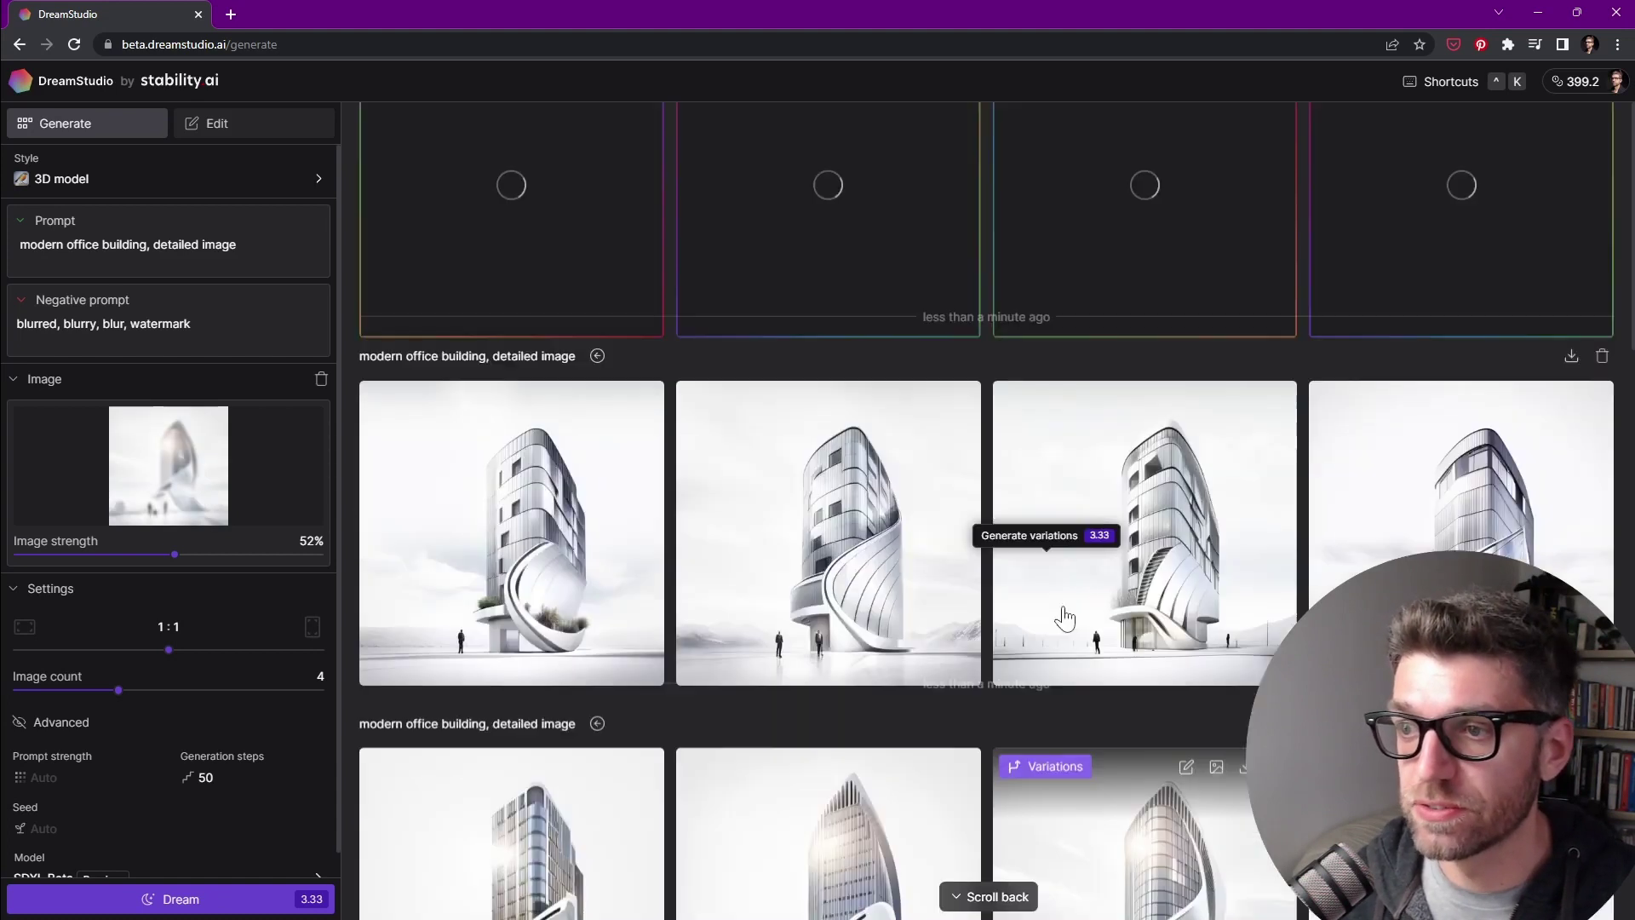
{"action": "scroll", "coordinate": [1040, 621], "scroll_direction": "down", "scroll_amount": 1}
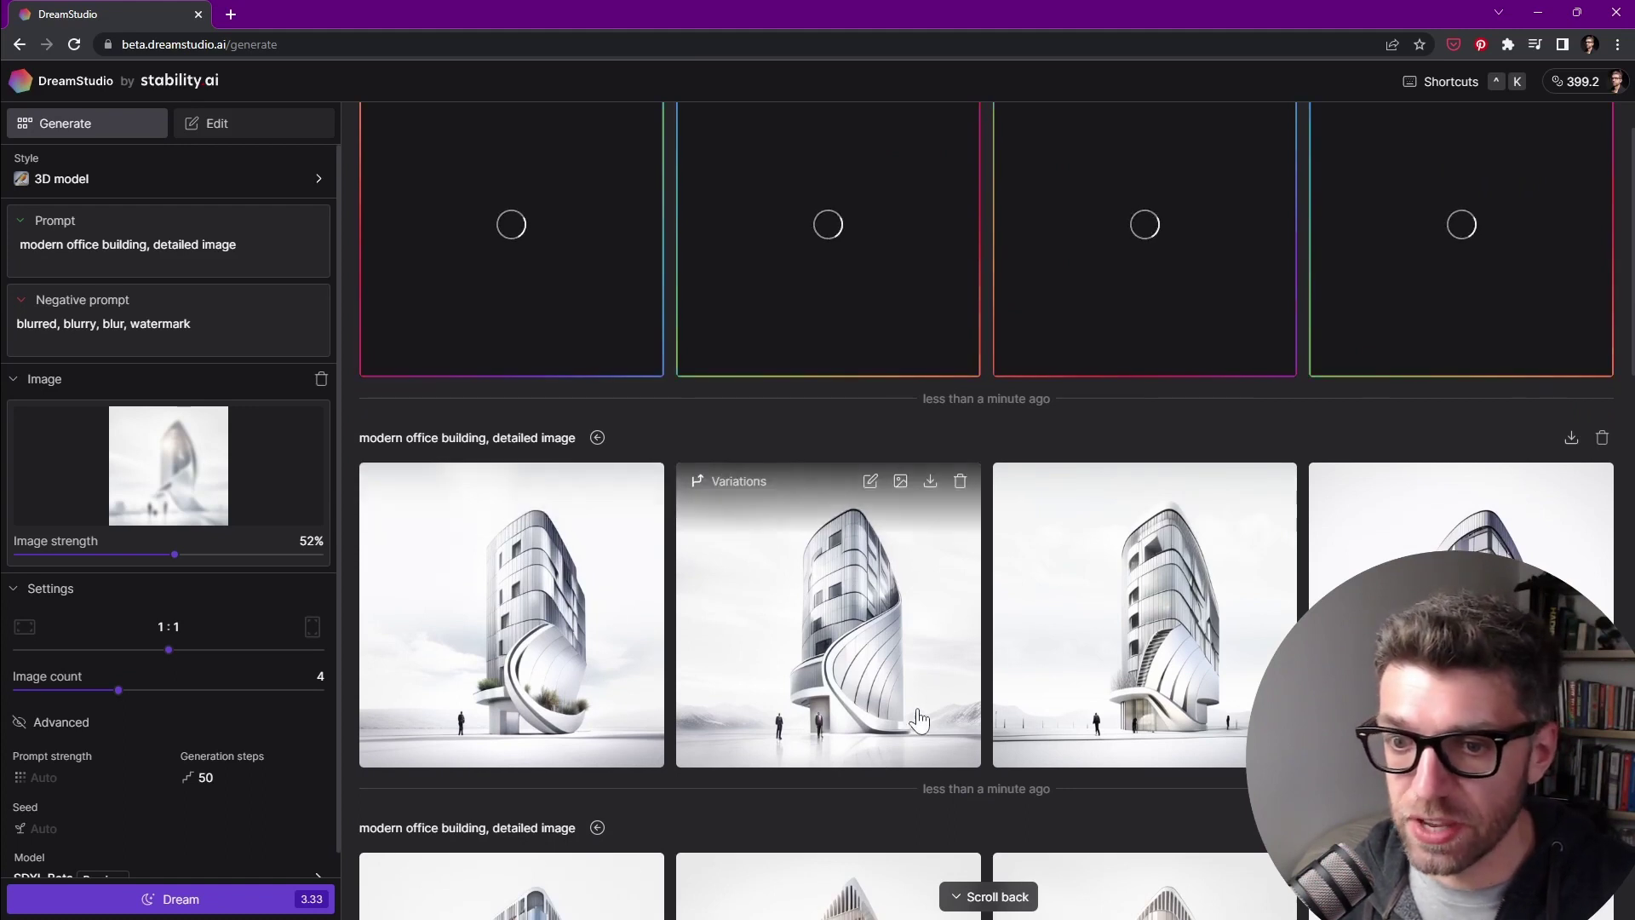
{"action": "scroll", "coordinate": [910, 596], "scroll_direction": "down", "scroll_amount": 3}
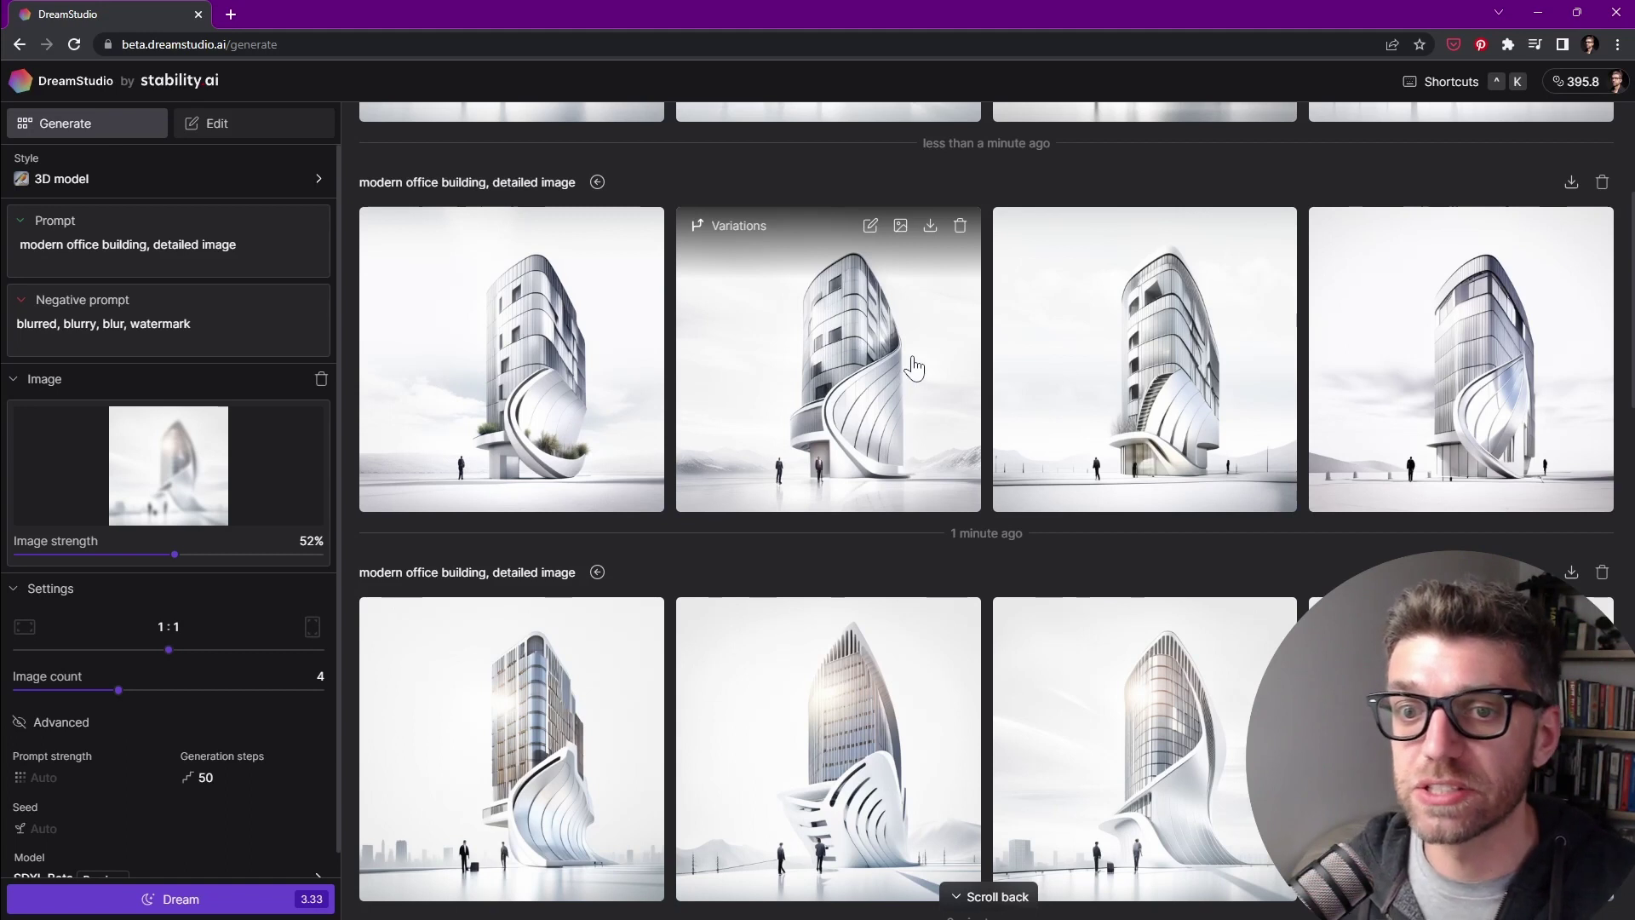
{"action": "left_click", "coordinate": [732, 226]}
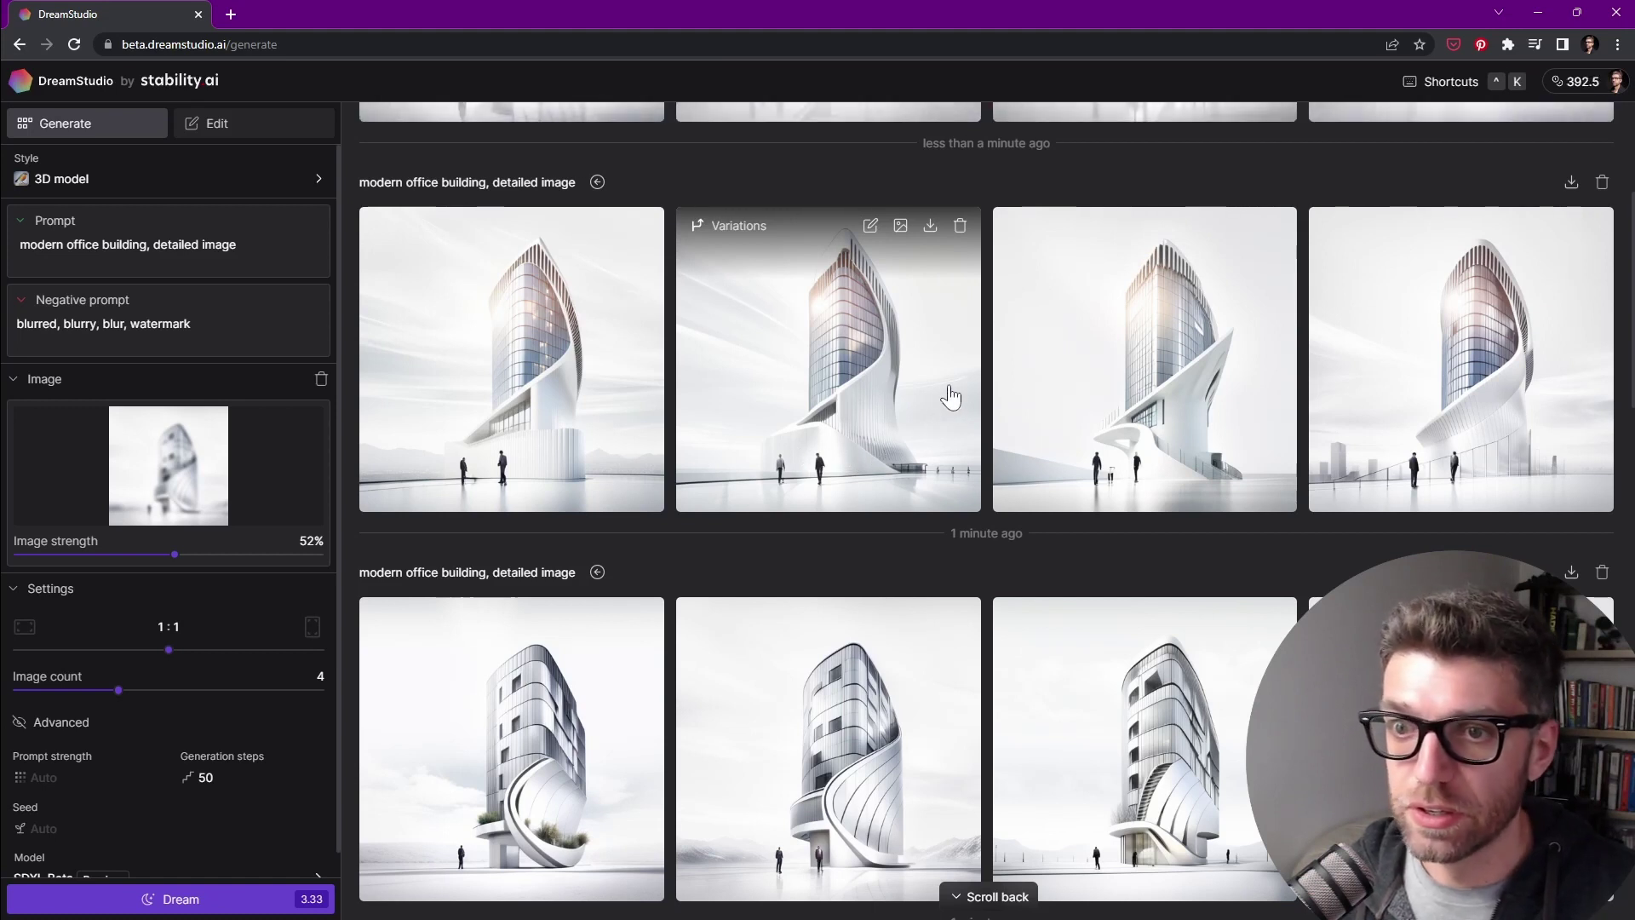
{"action": "scroll", "coordinate": [952, 401], "scroll_direction": "down", "scroll_amount": 6}
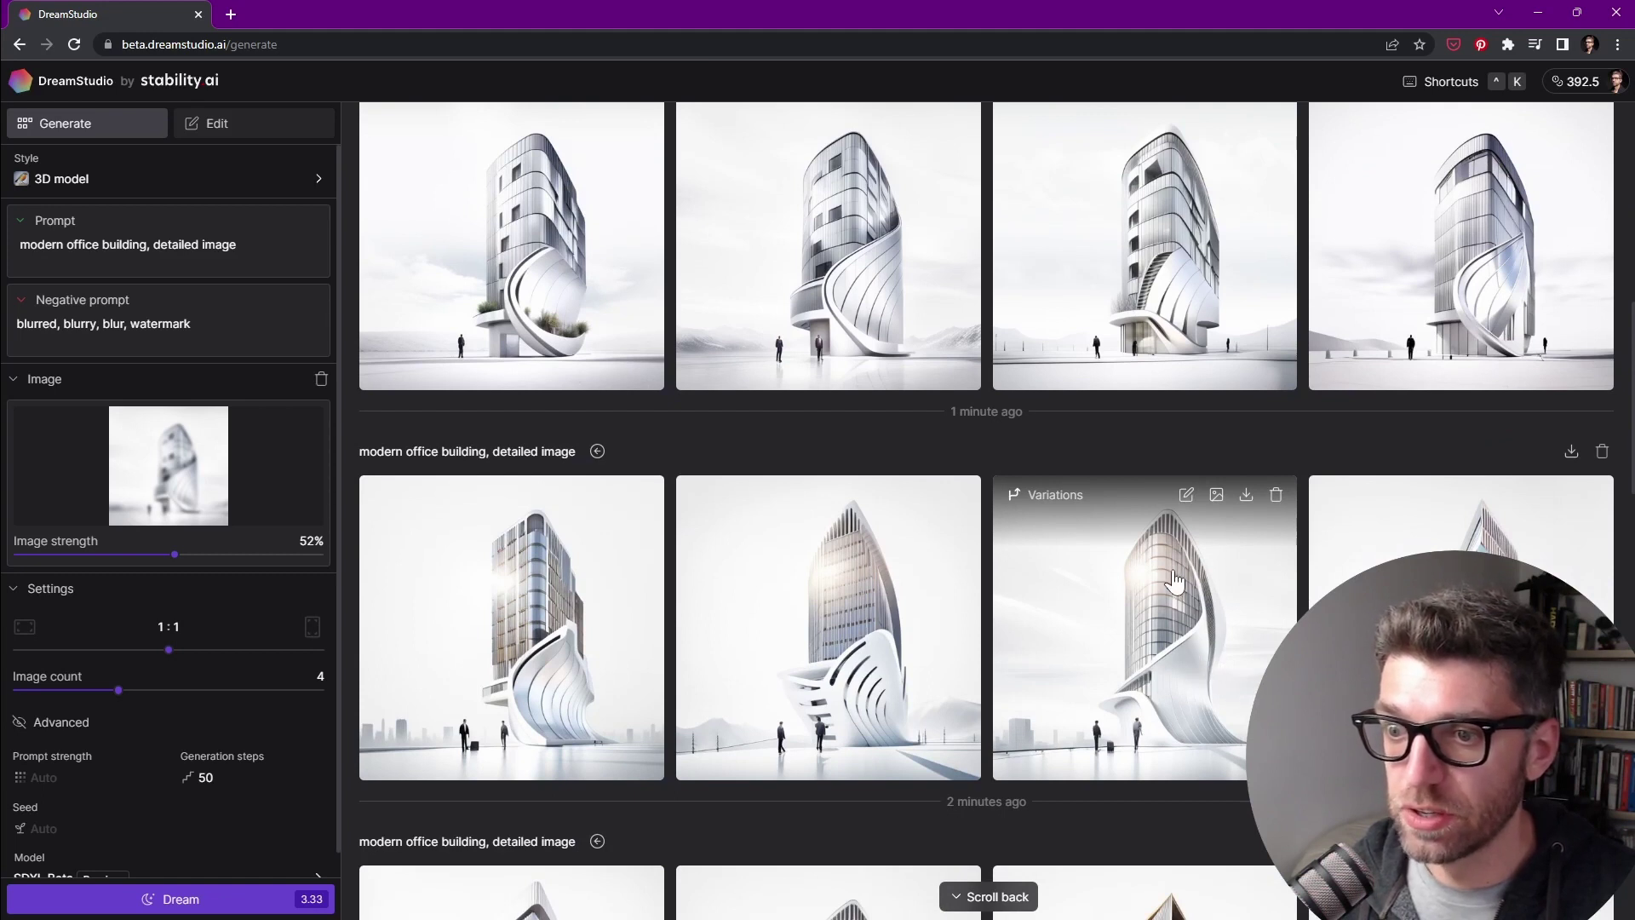
Step: Run variations from the second glass tower, the third doorway tower, and the second curved glass tower
{"action": "scroll", "coordinate": [1198, 645], "scroll_direction": "up", "scroll_amount": 6}
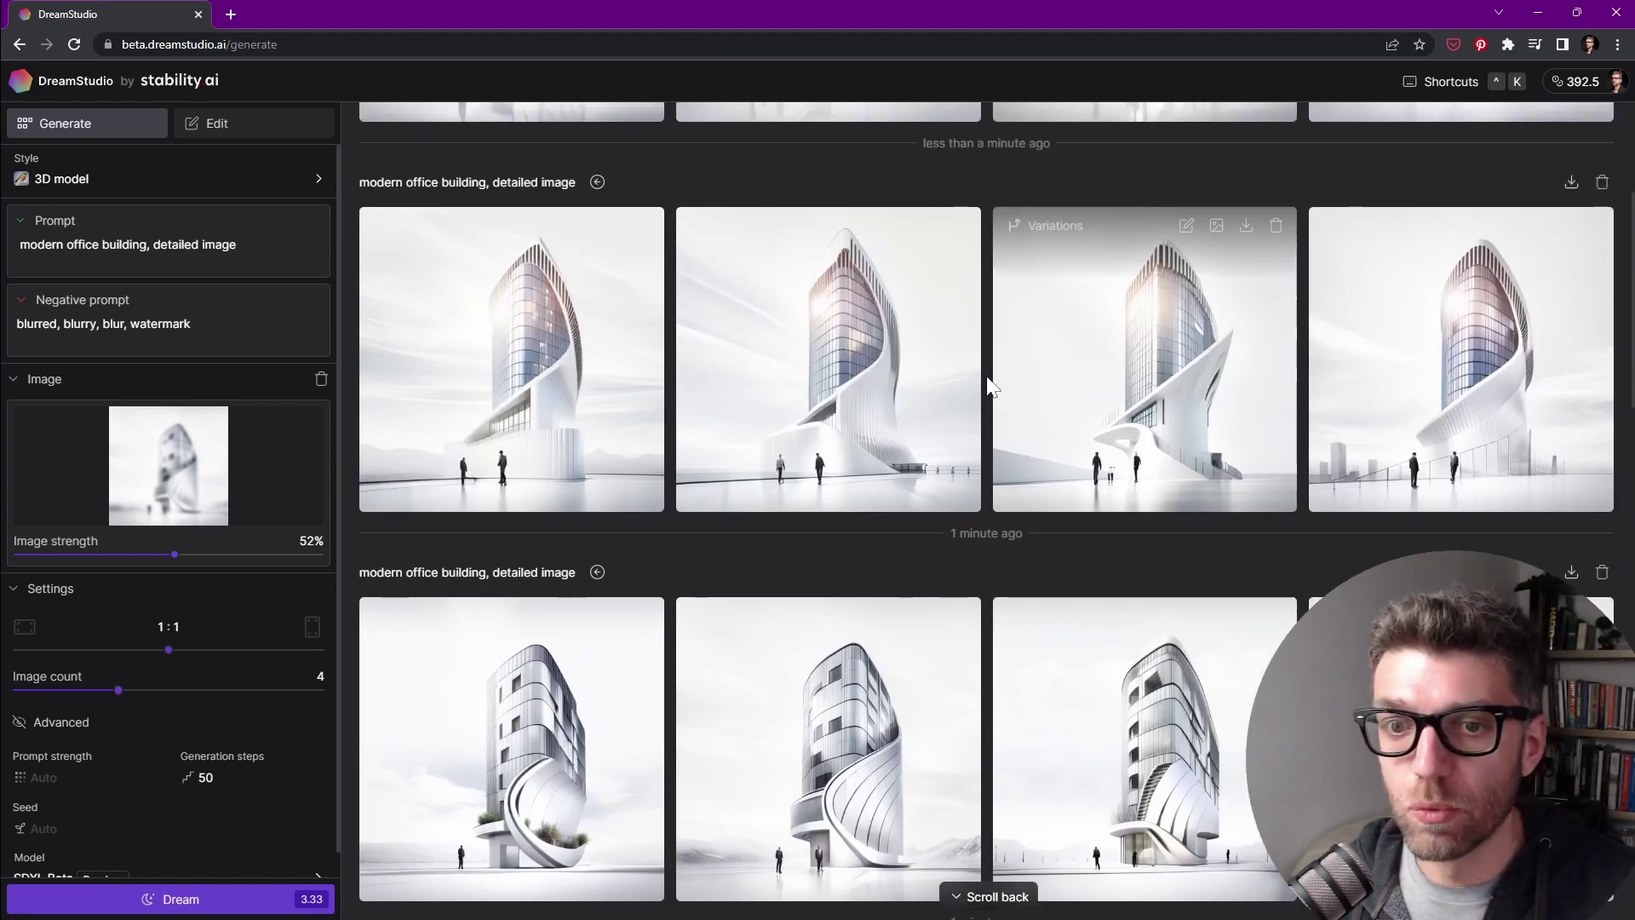
{"action": "scroll", "coordinate": [830, 541], "scroll_direction": "up", "scroll_amount": 2}
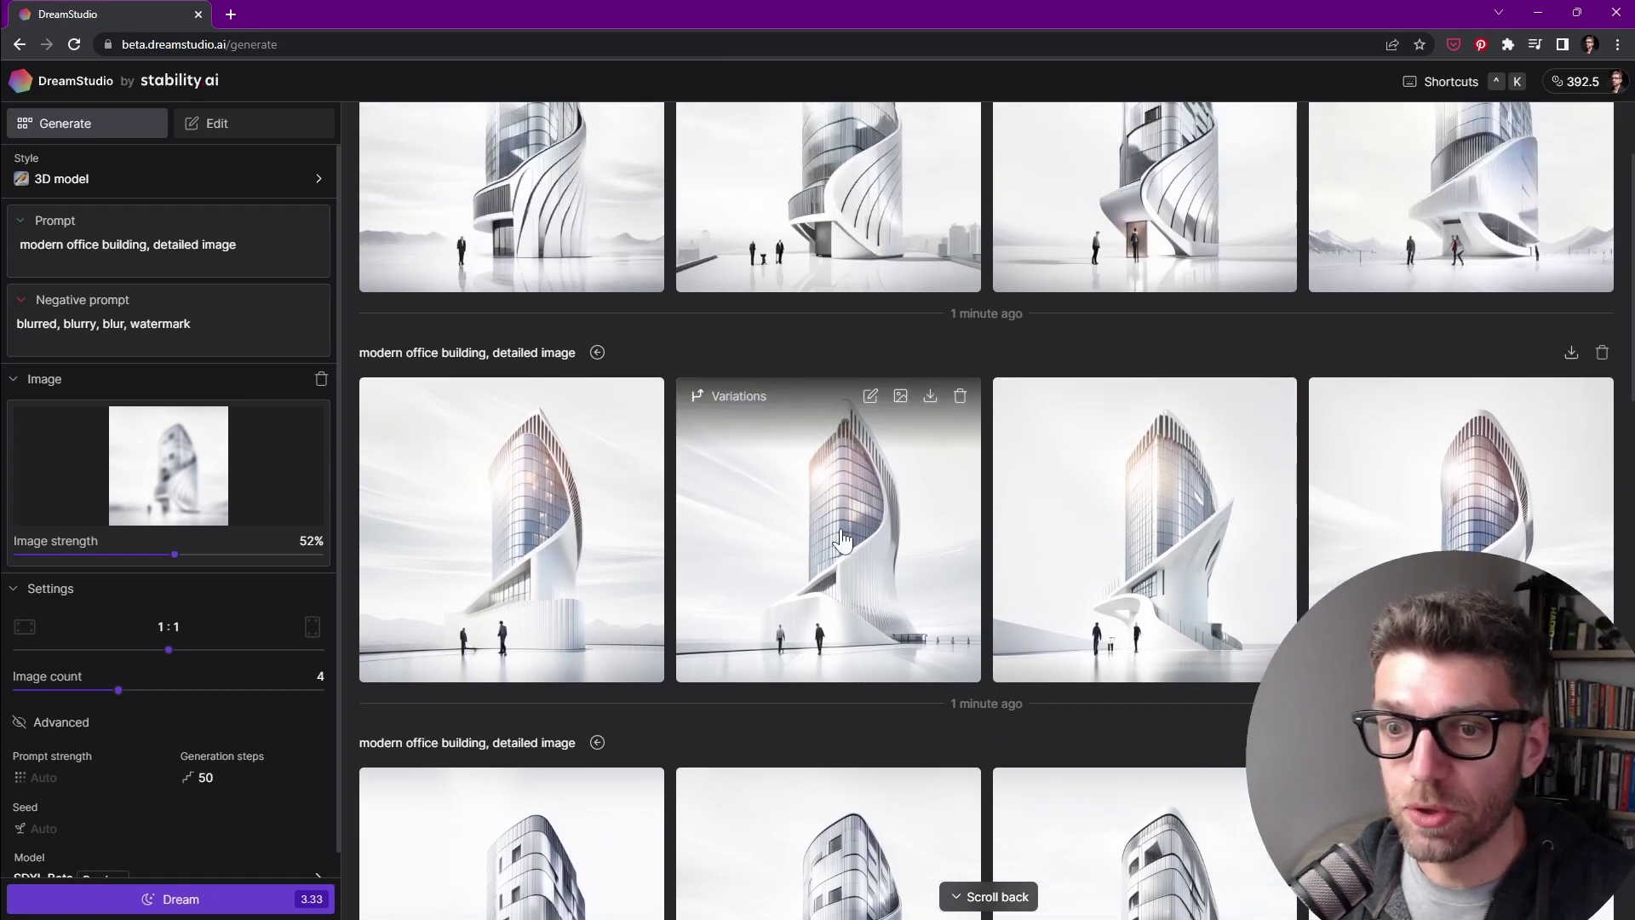
{"action": "left_click", "coordinate": [734, 397]}
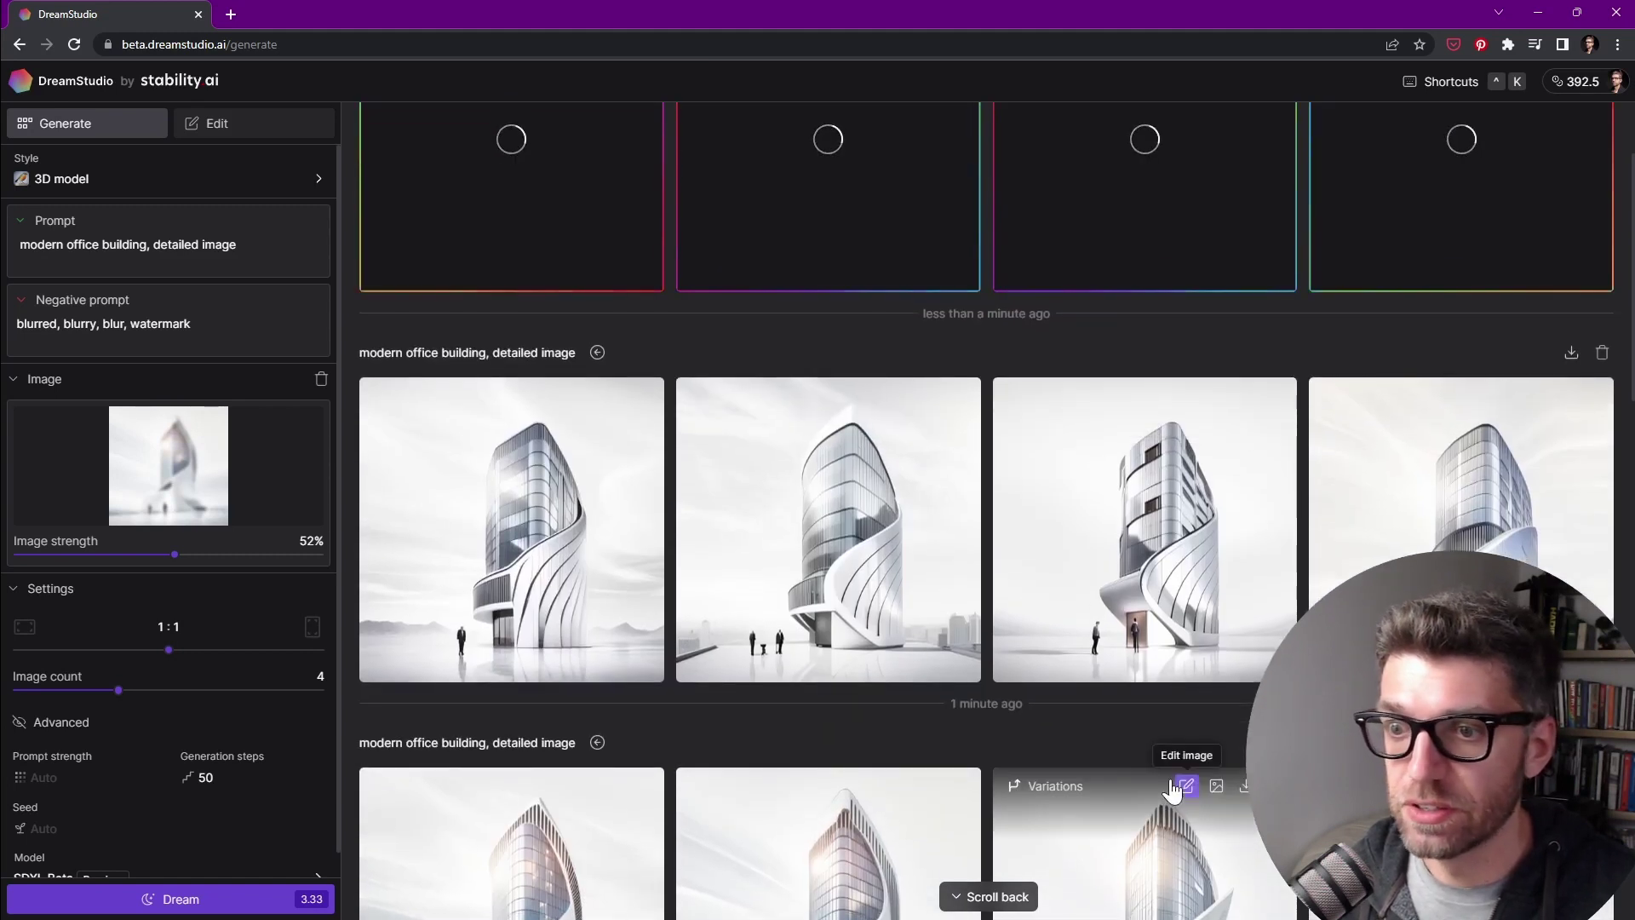
{"action": "mouse_move", "coordinate": [1192, 517]}
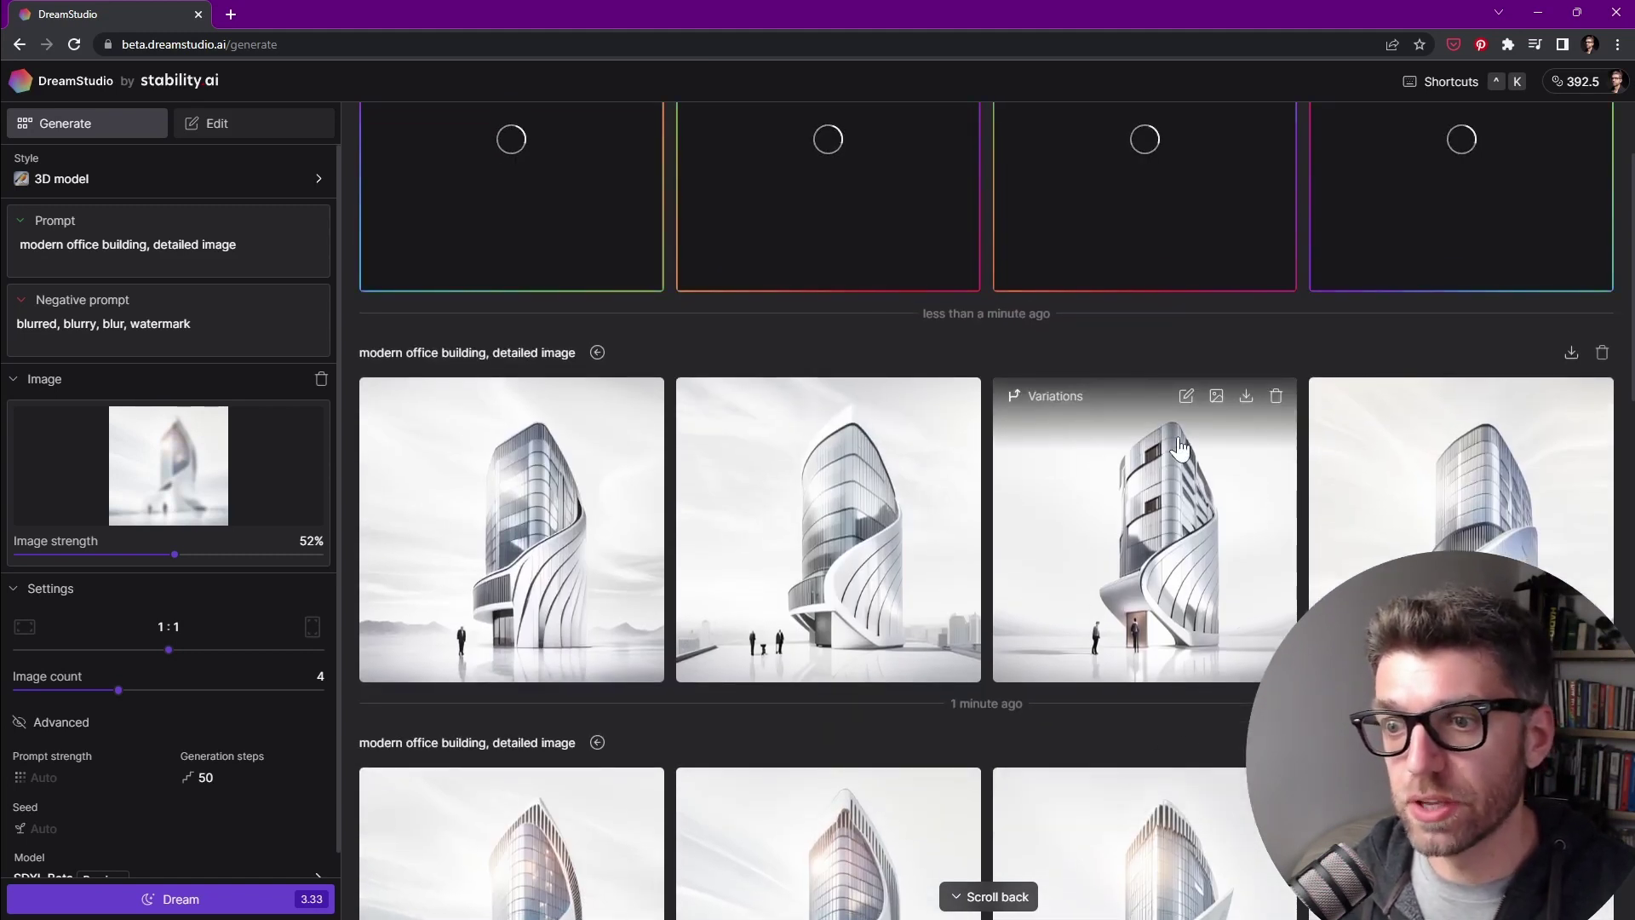
{"action": "left_click", "coordinate": [1052, 409]}
{"action": "scroll", "coordinate": [851, 613], "scroll_direction": "down", "scroll_amount": 1}
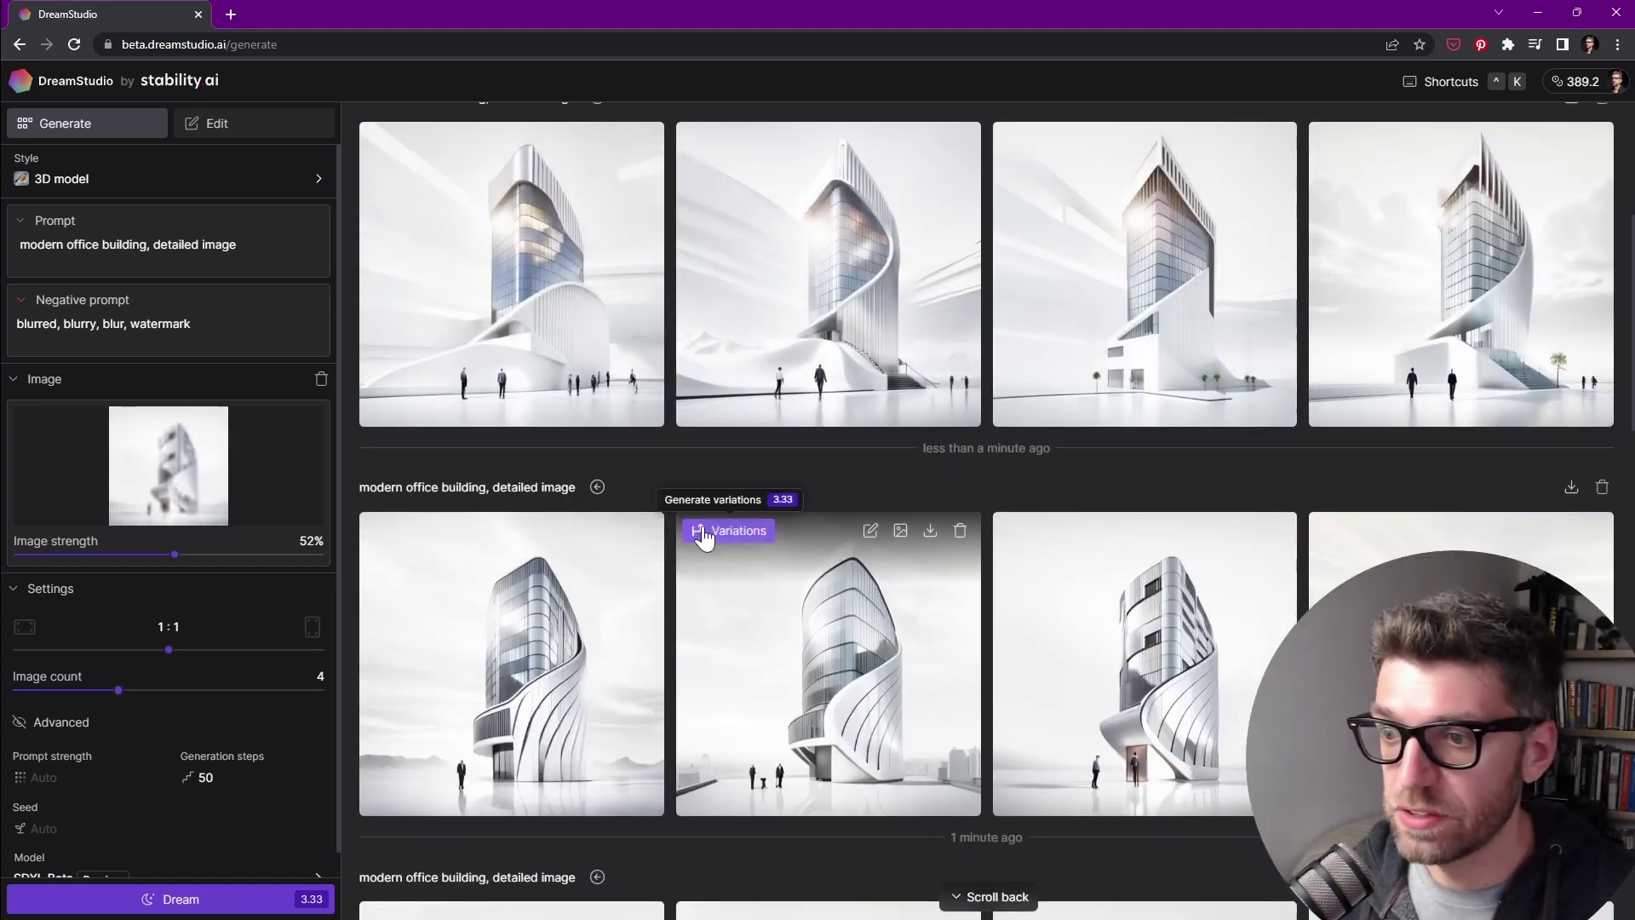
{"action": "left_click", "coordinate": [704, 532]}
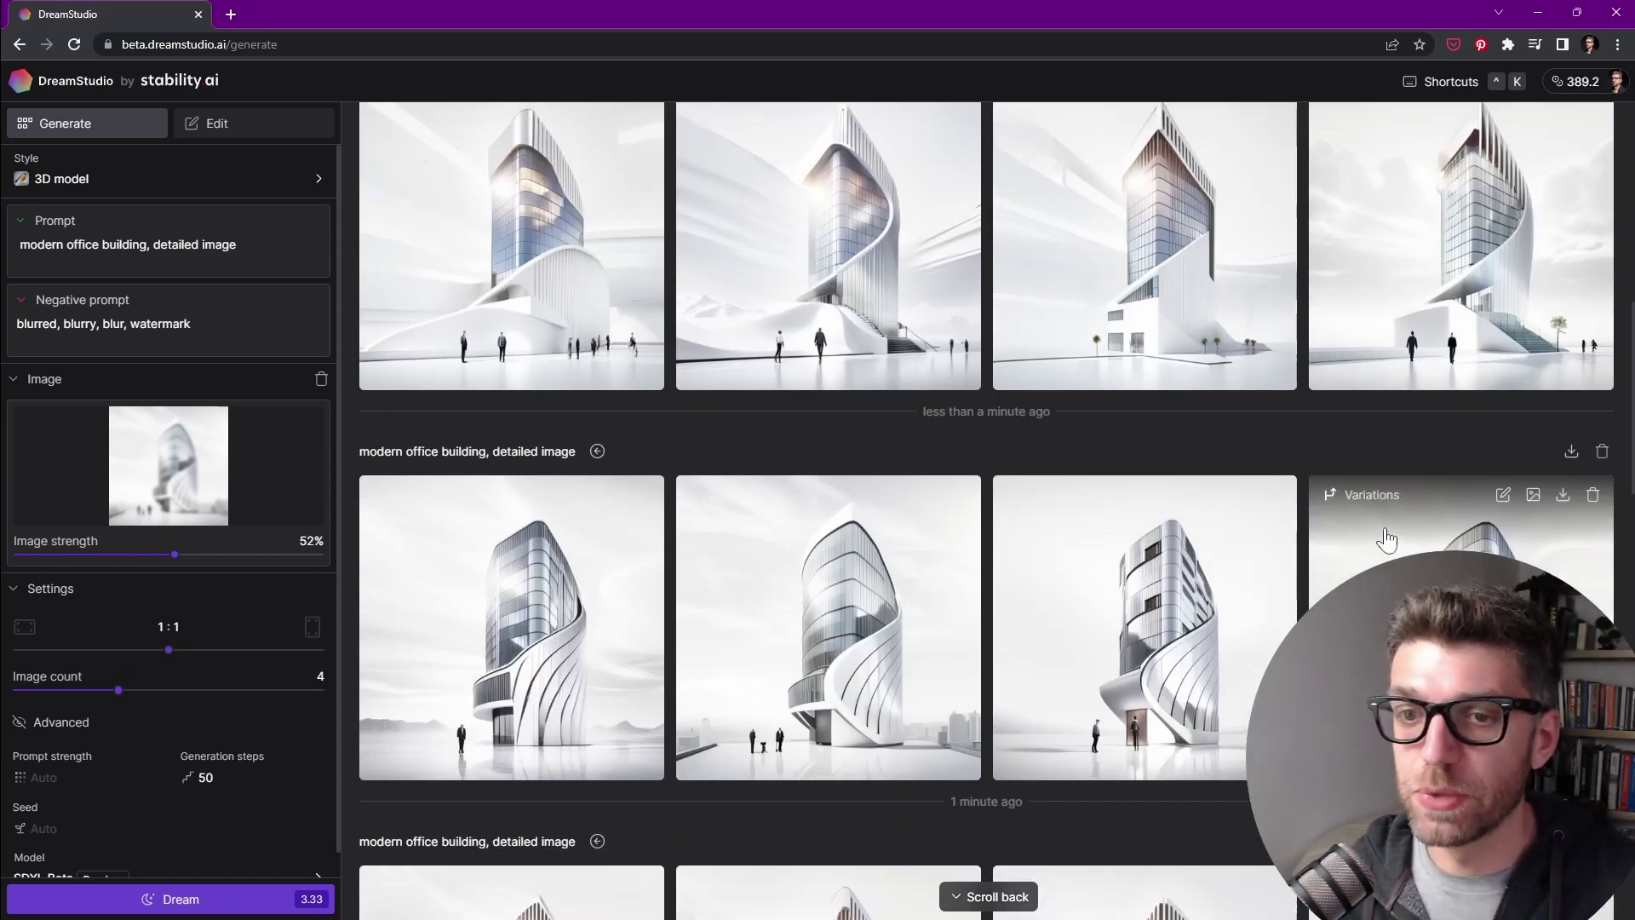
{"action": "scroll", "coordinate": [1235, 545], "scroll_direction": "down", "scroll_amount": 1}
{"action": "scroll", "coordinate": [1080, 552], "scroll_direction": "up", "scroll_amount": 5}
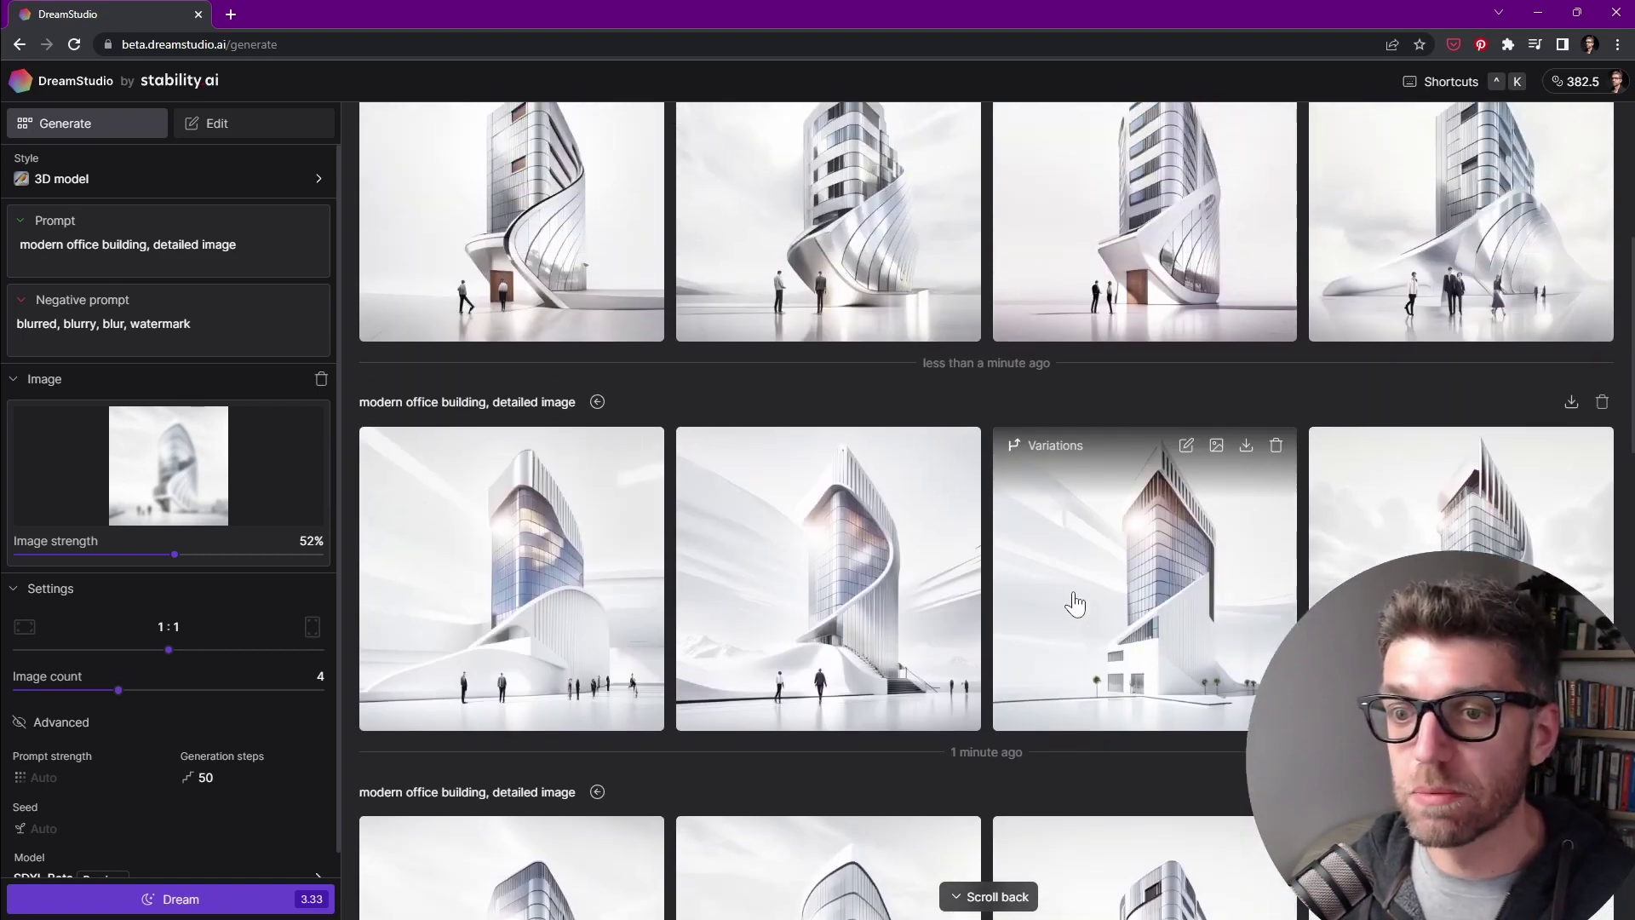
{"action": "scroll", "coordinate": [1203, 528], "scroll_direction": "up", "scroll_amount": 1}
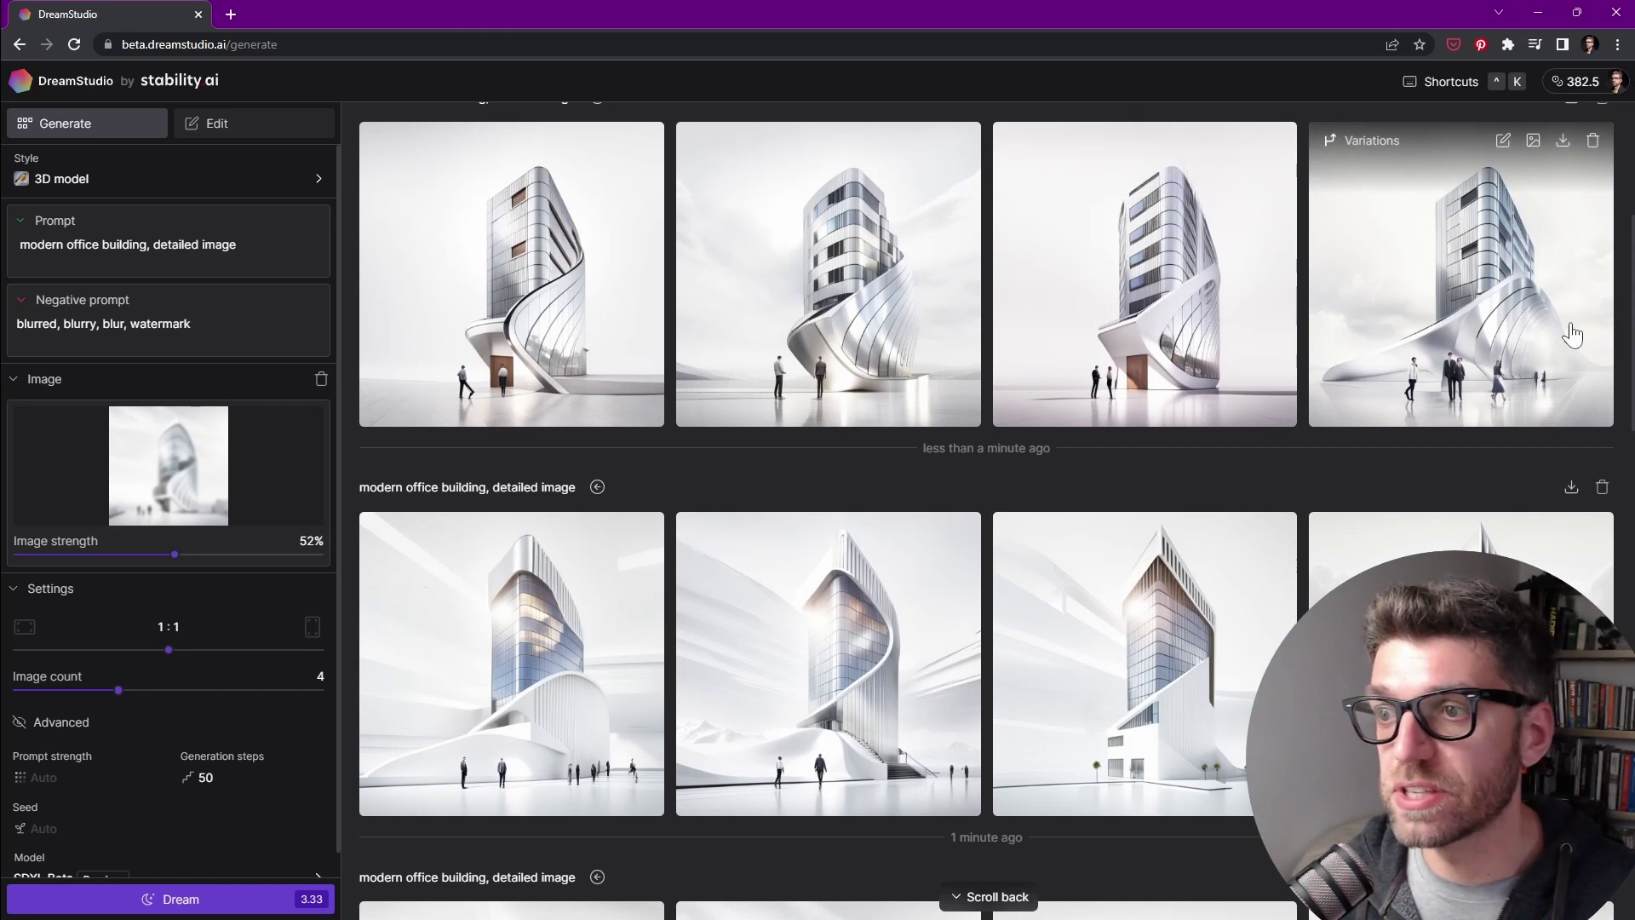
{"action": "scroll", "coordinate": [1107, 460], "scroll_direction": "up", "scroll_amount": 2}
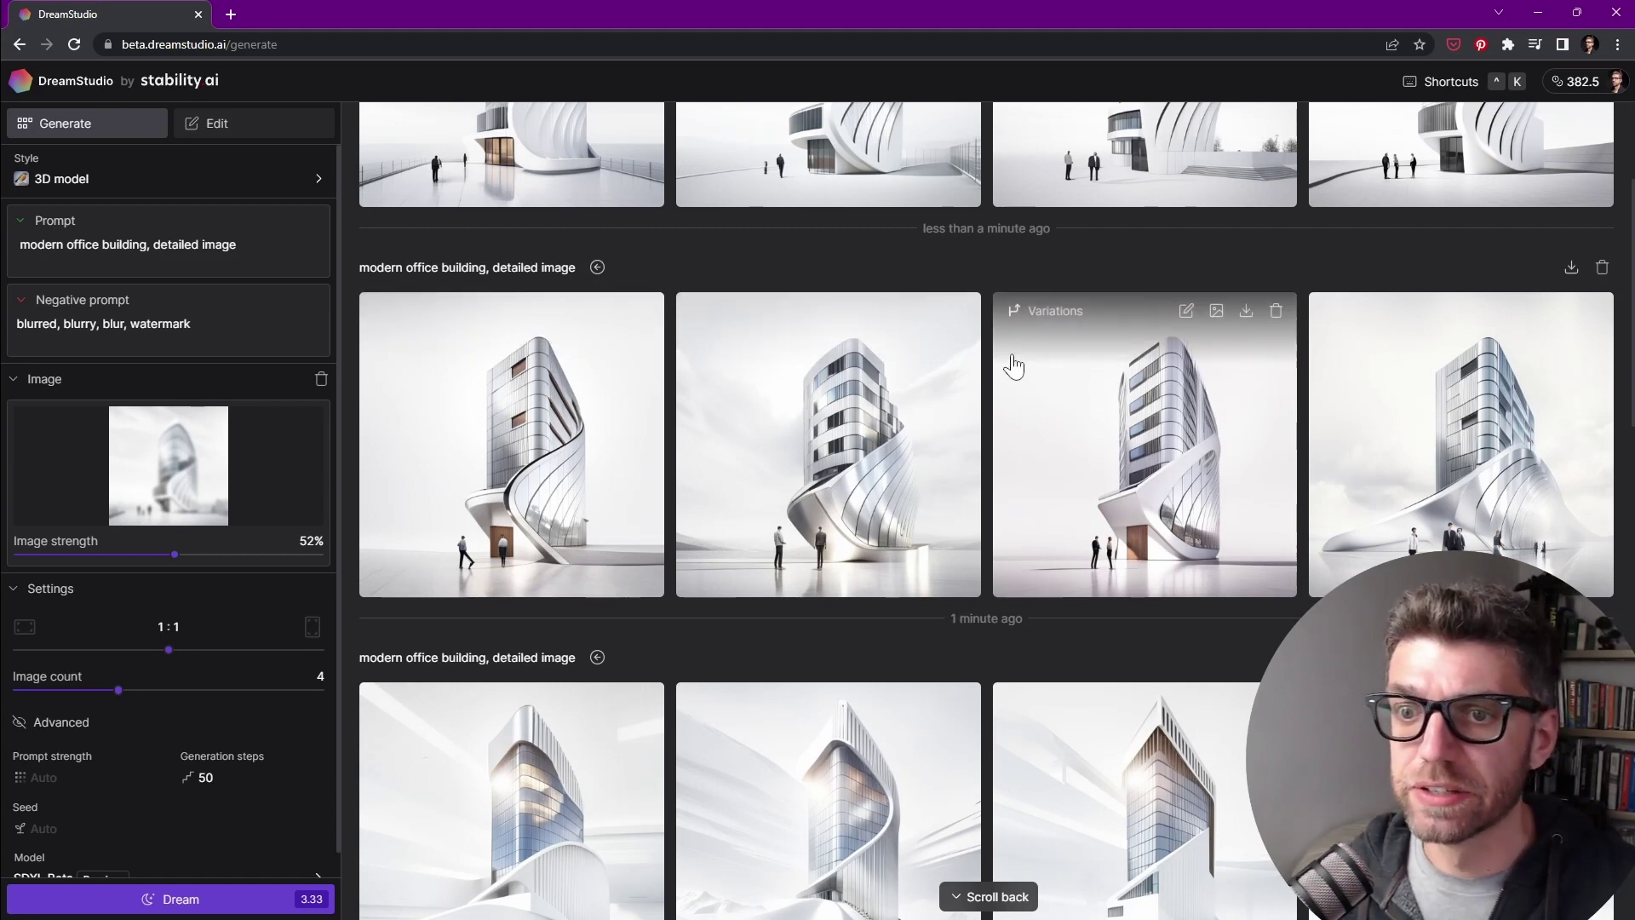
Step: Run variations from the first metallic tower, second white-finned glass tower, and fourth curved tower
{"action": "left_click", "coordinate": [415, 311]}
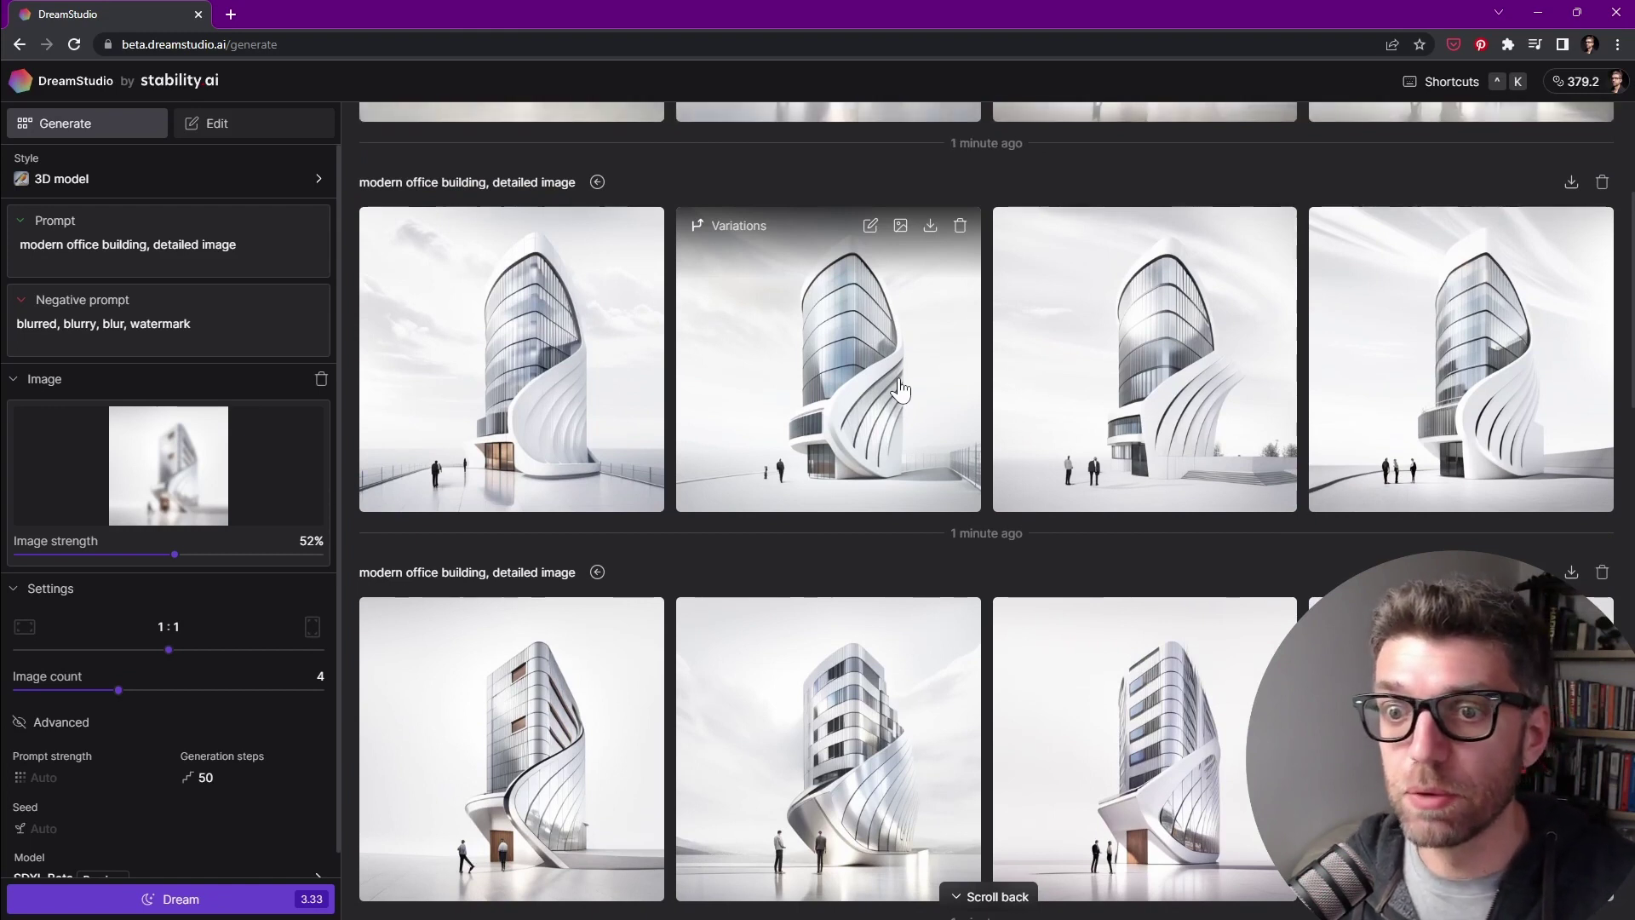
{"action": "left_click", "coordinate": [722, 226]}
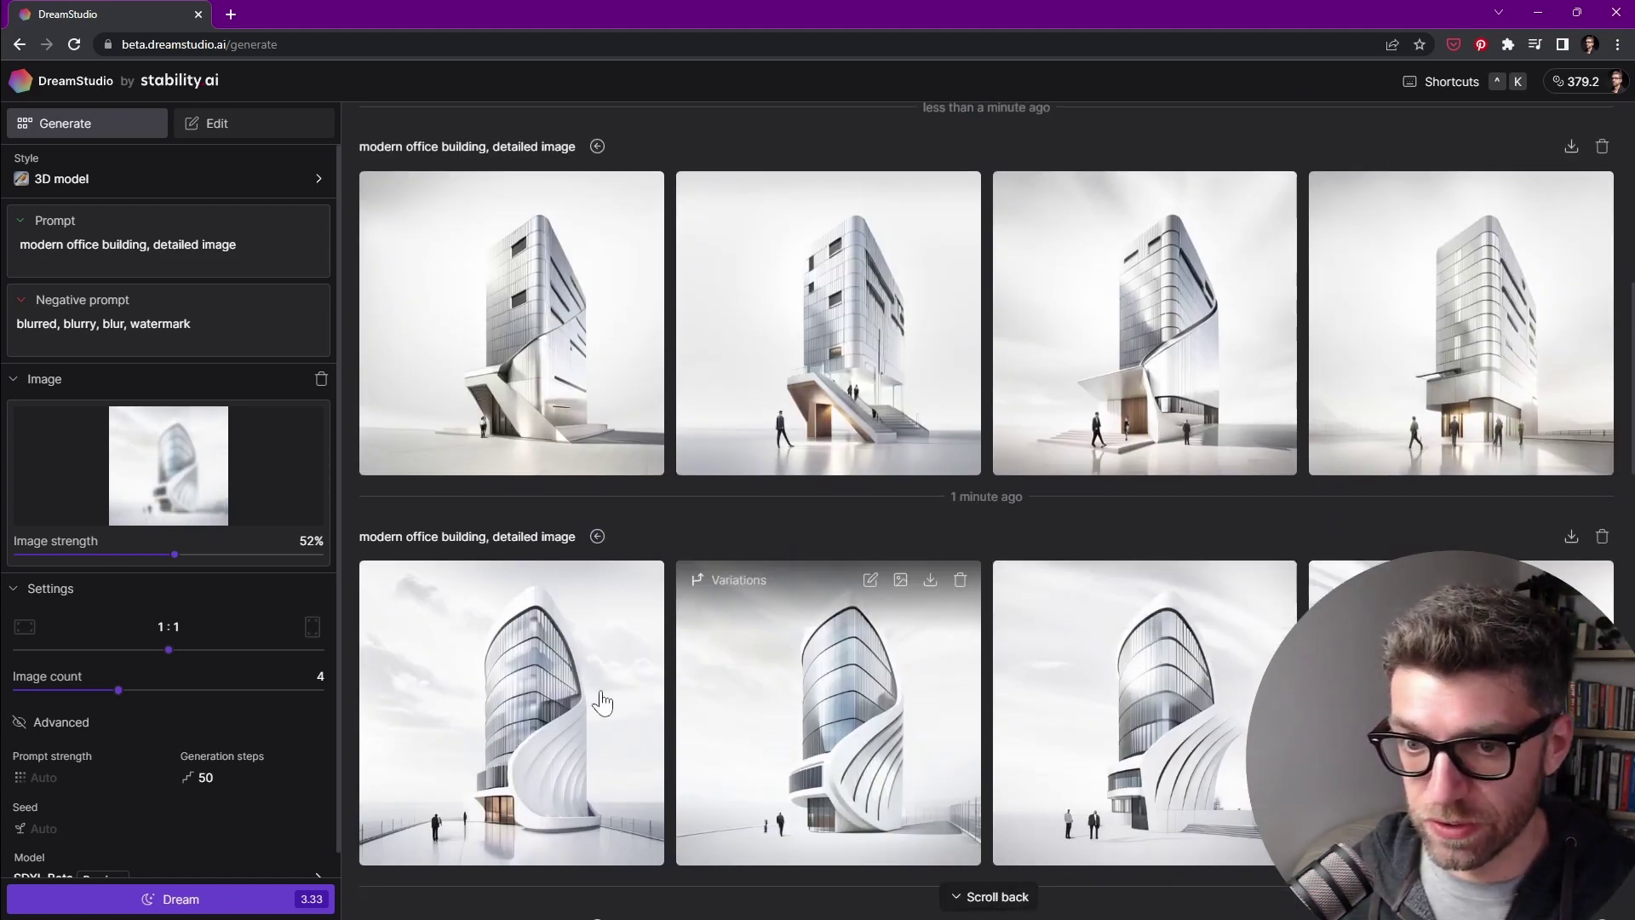
{"action": "left_click", "coordinate": [1330, 580]}
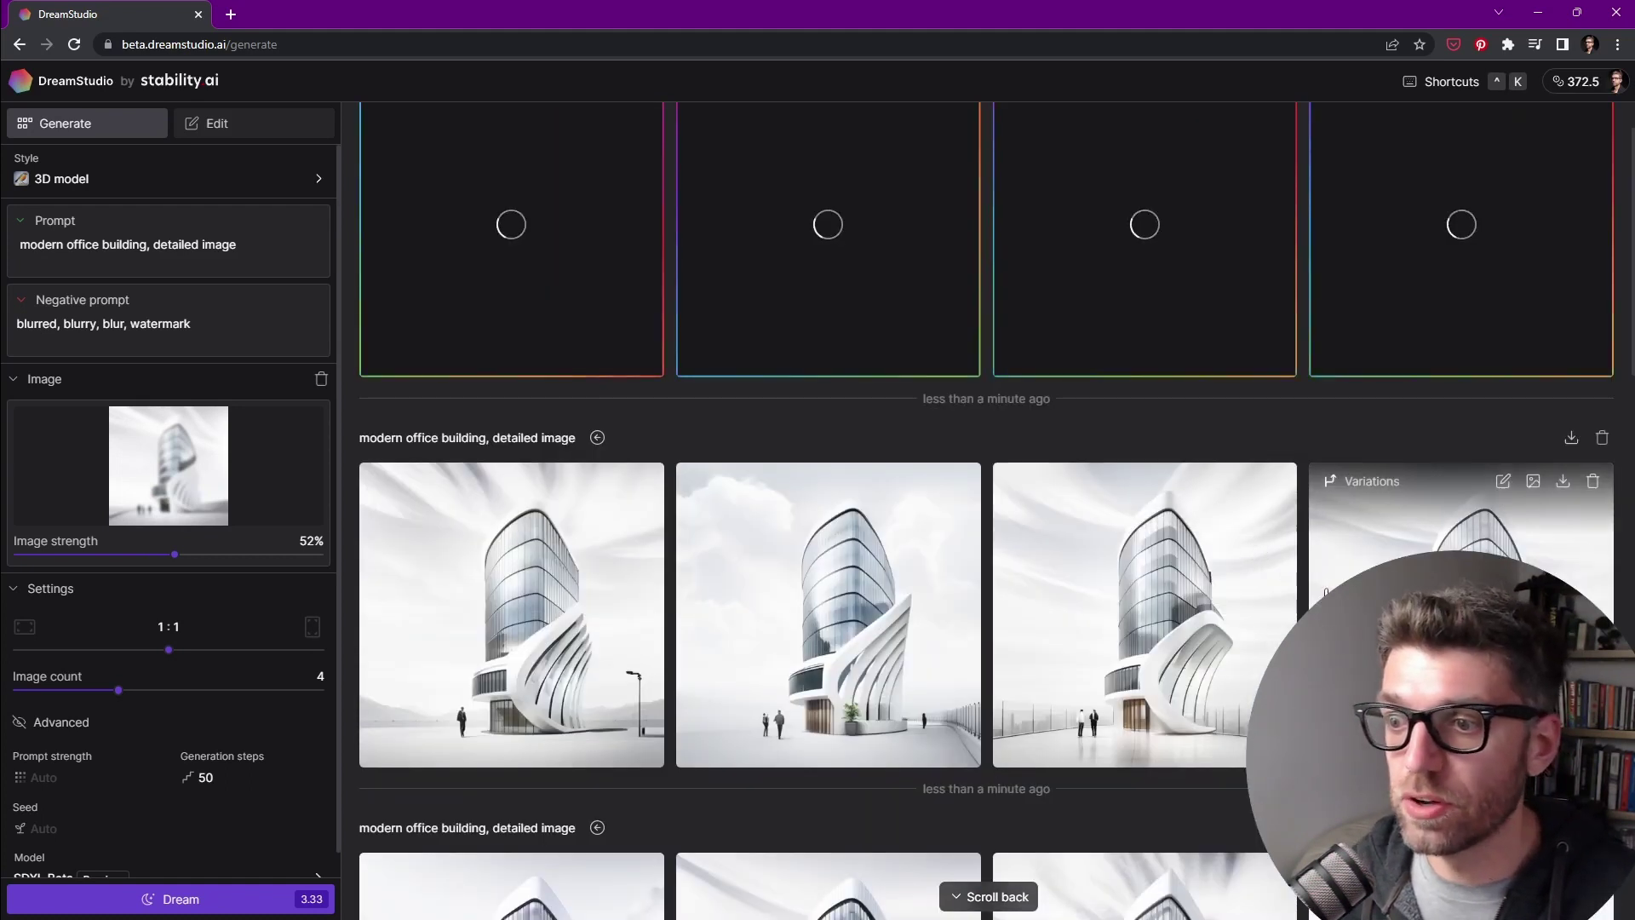
{"action": "scroll", "coordinate": [1209, 626], "scroll_direction": "down", "scroll_amount": 1}
{"action": "scroll", "coordinate": [1157, 694], "scroll_direction": "down", "scroll_amount": 1}
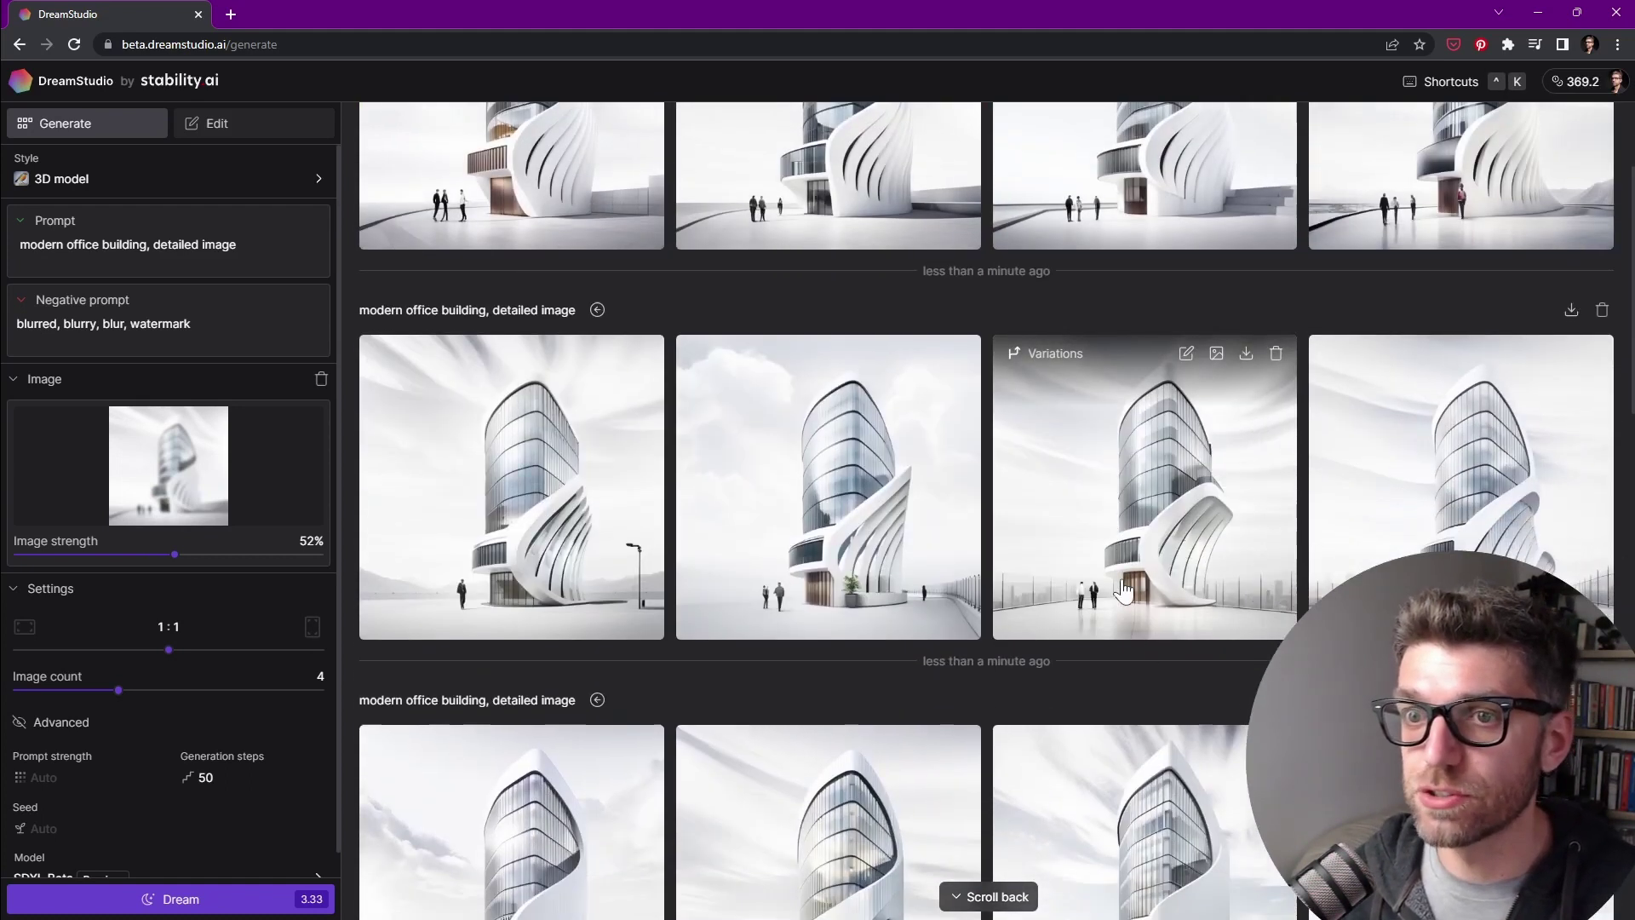
{"action": "scroll", "coordinate": [1156, 630], "scroll_direction": "up", "scroll_amount": 3}
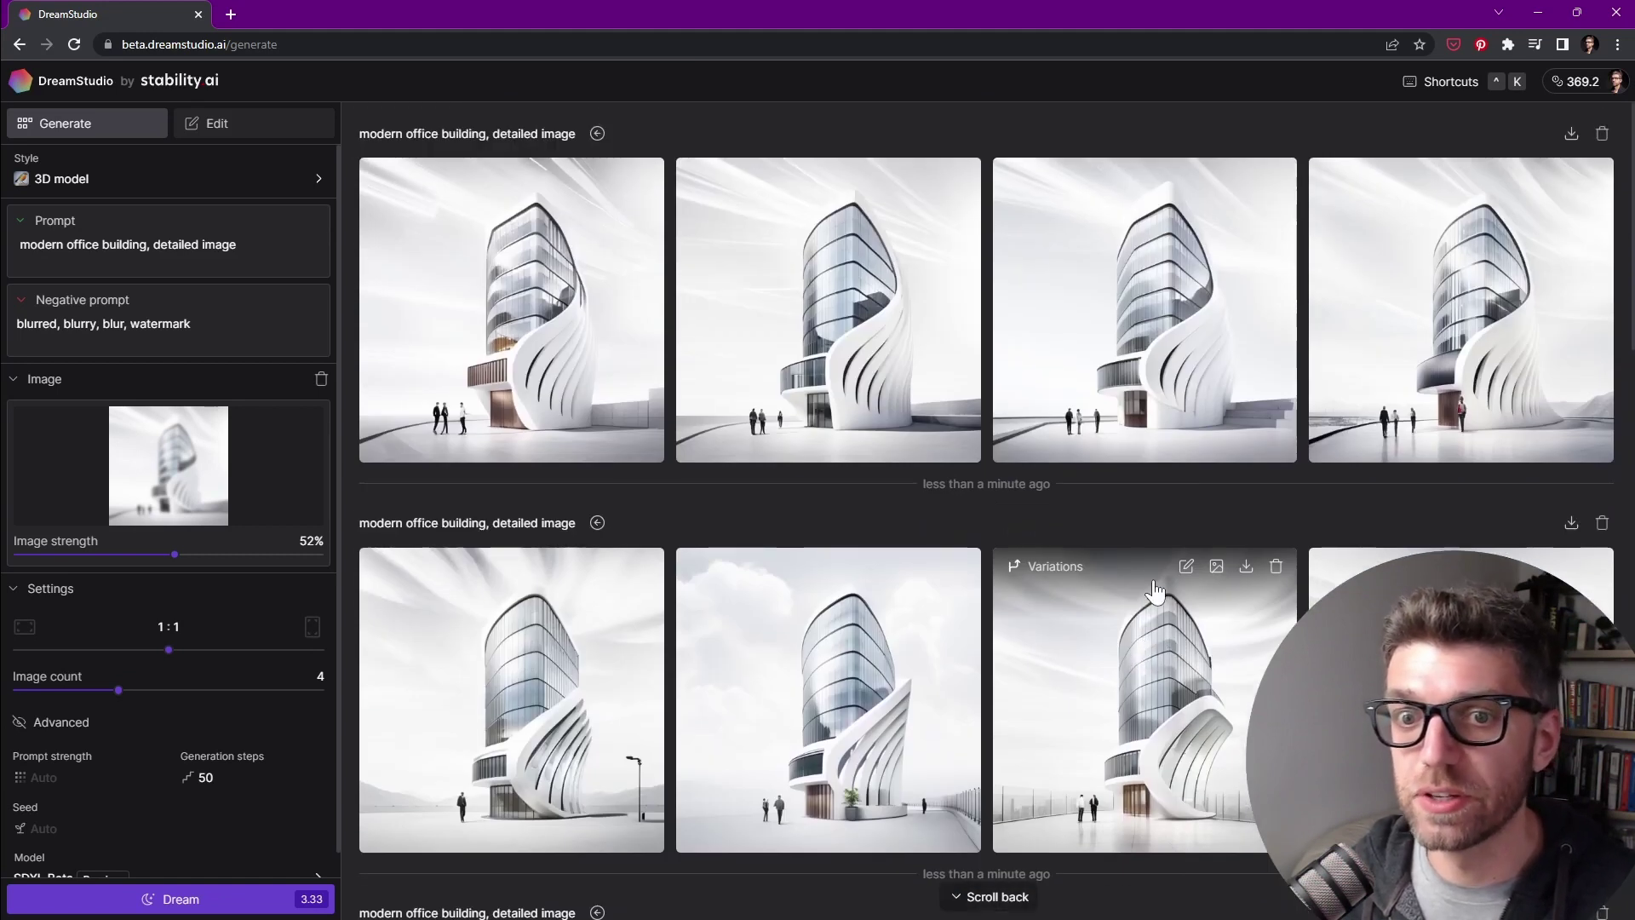
{"action": "left_click", "coordinate": [535, 356]}
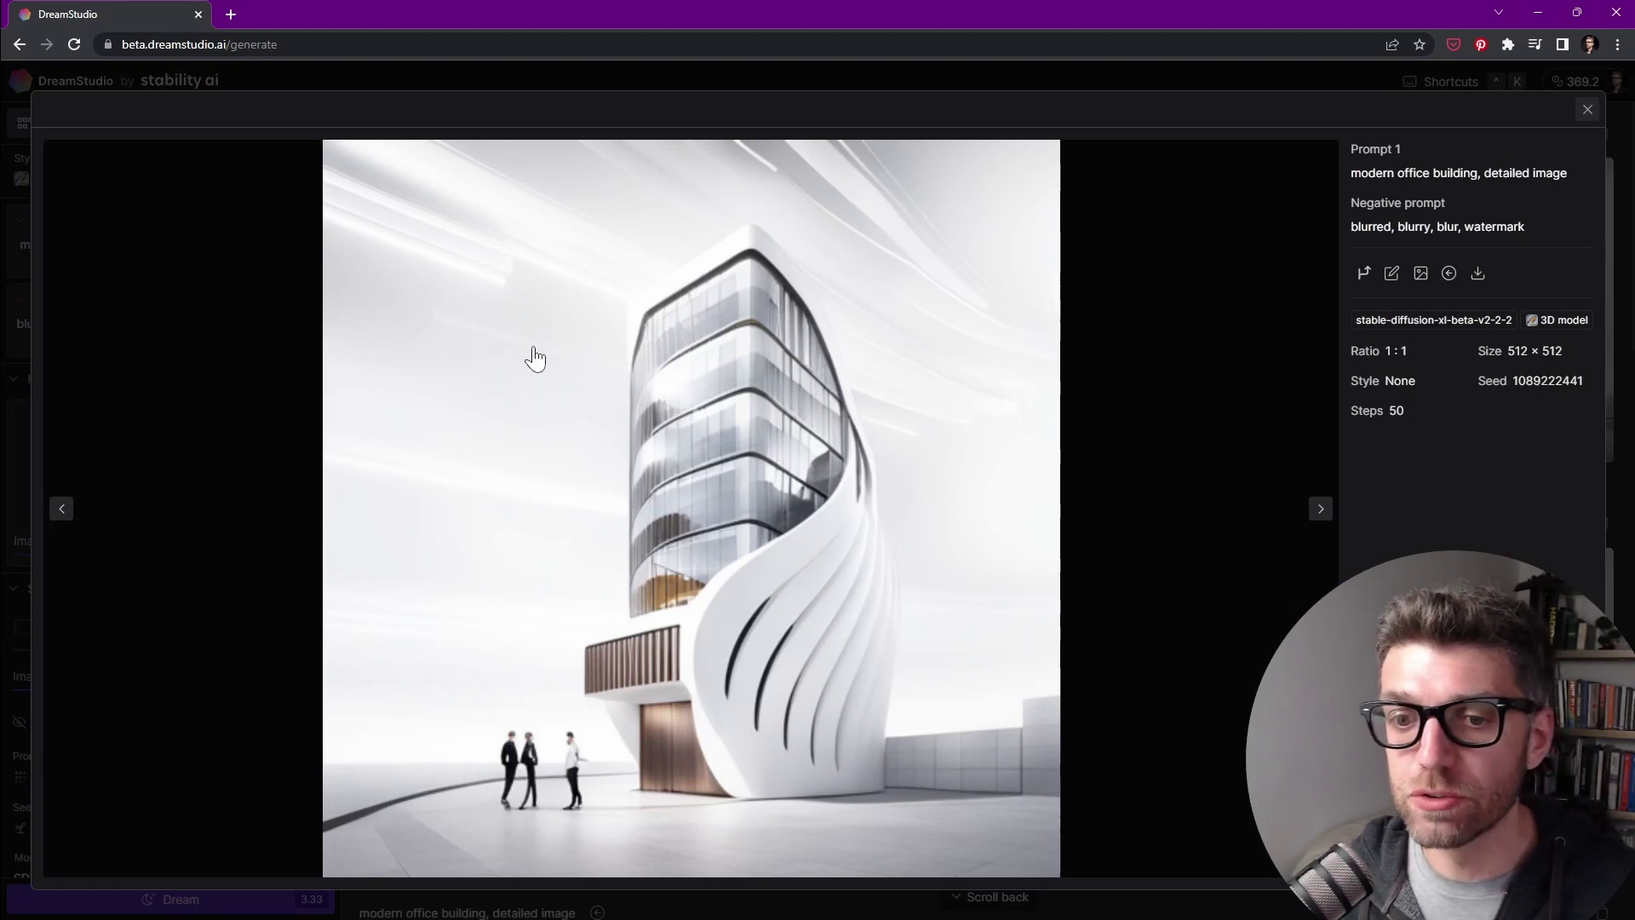
{"action": "key", "text": "Right"}
{"action": "key", "text": "Right"}
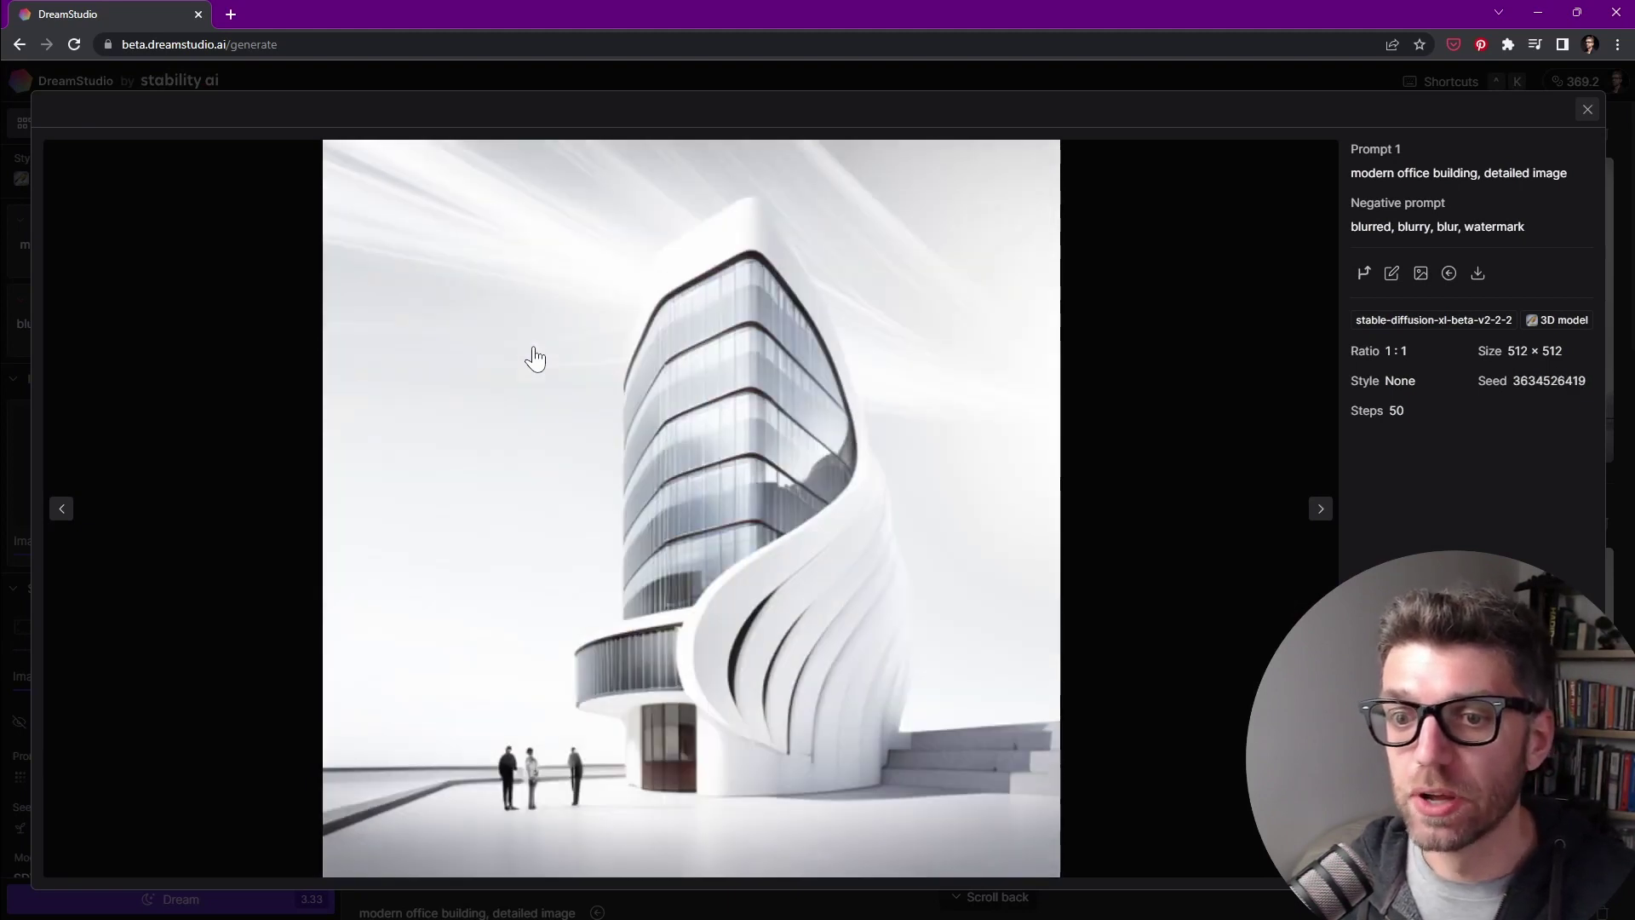
{"action": "key", "text": "Left"}
{"action": "key", "text": "Right"}
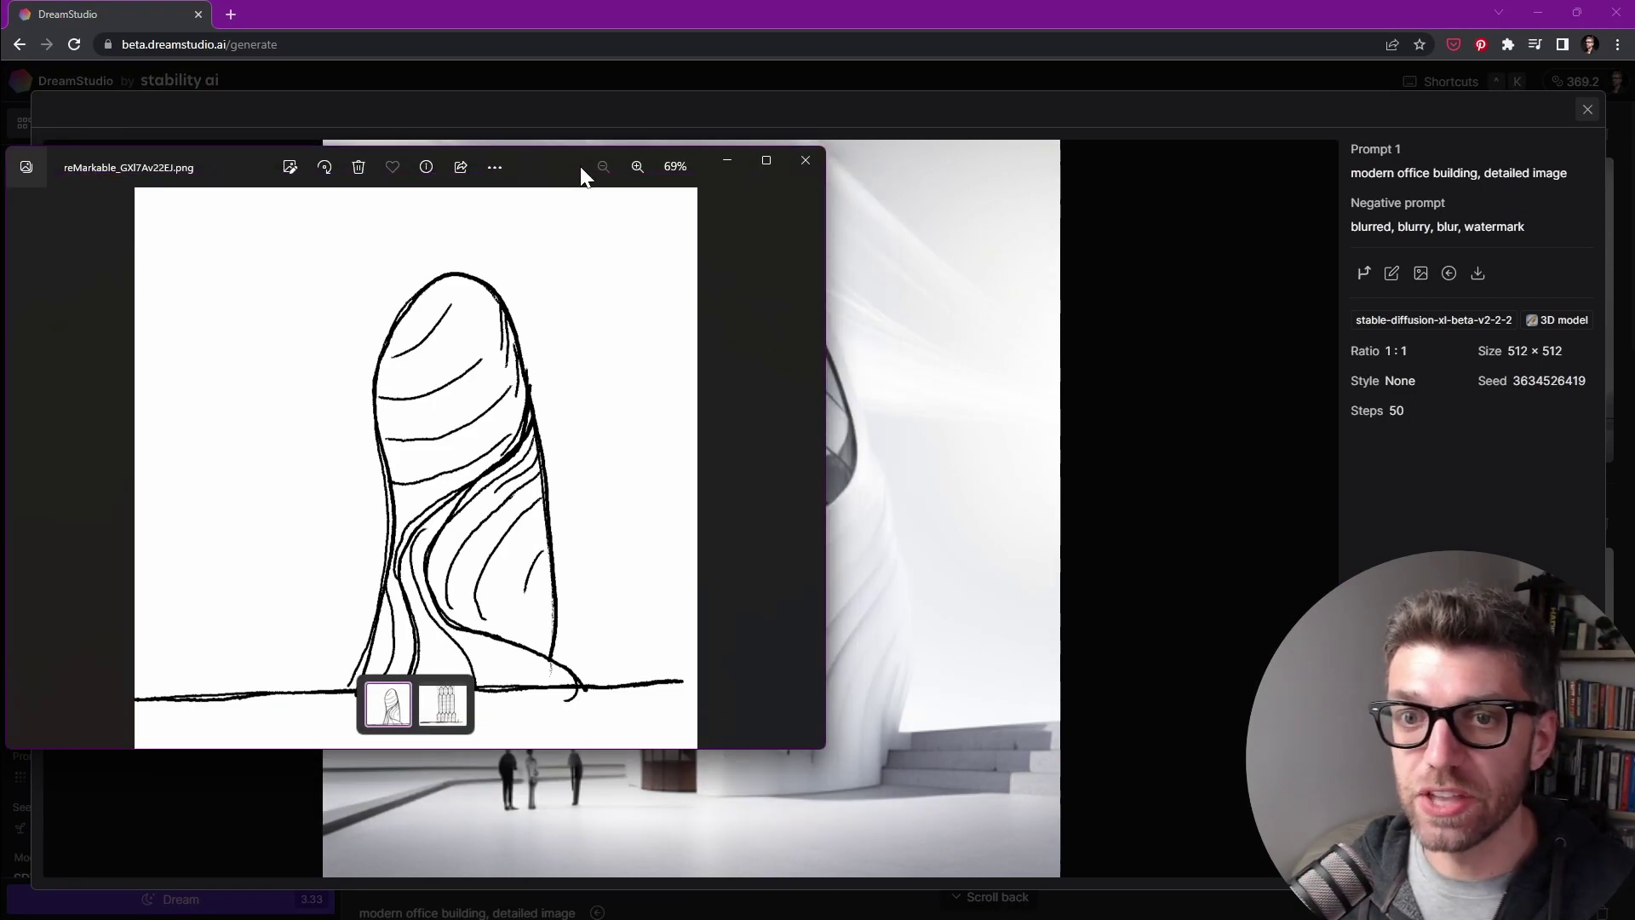
{"action": "left_click_drag", "start_coordinate": [580, 166], "coordinate": [285, 183]}
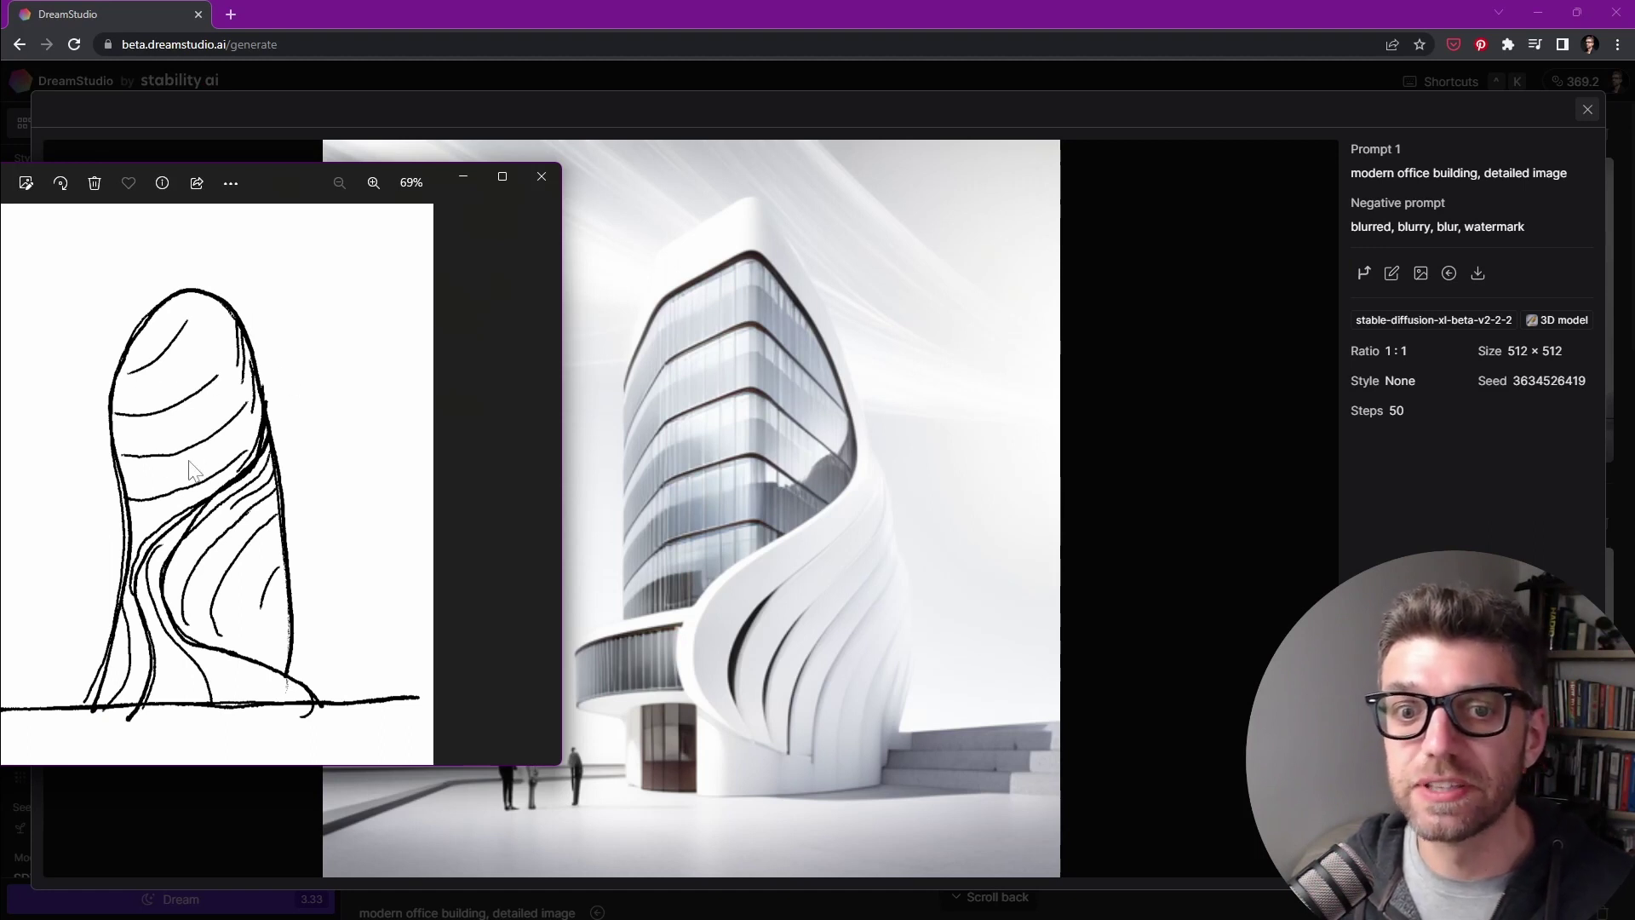
{"action": "left_click", "coordinate": [791, 513]}
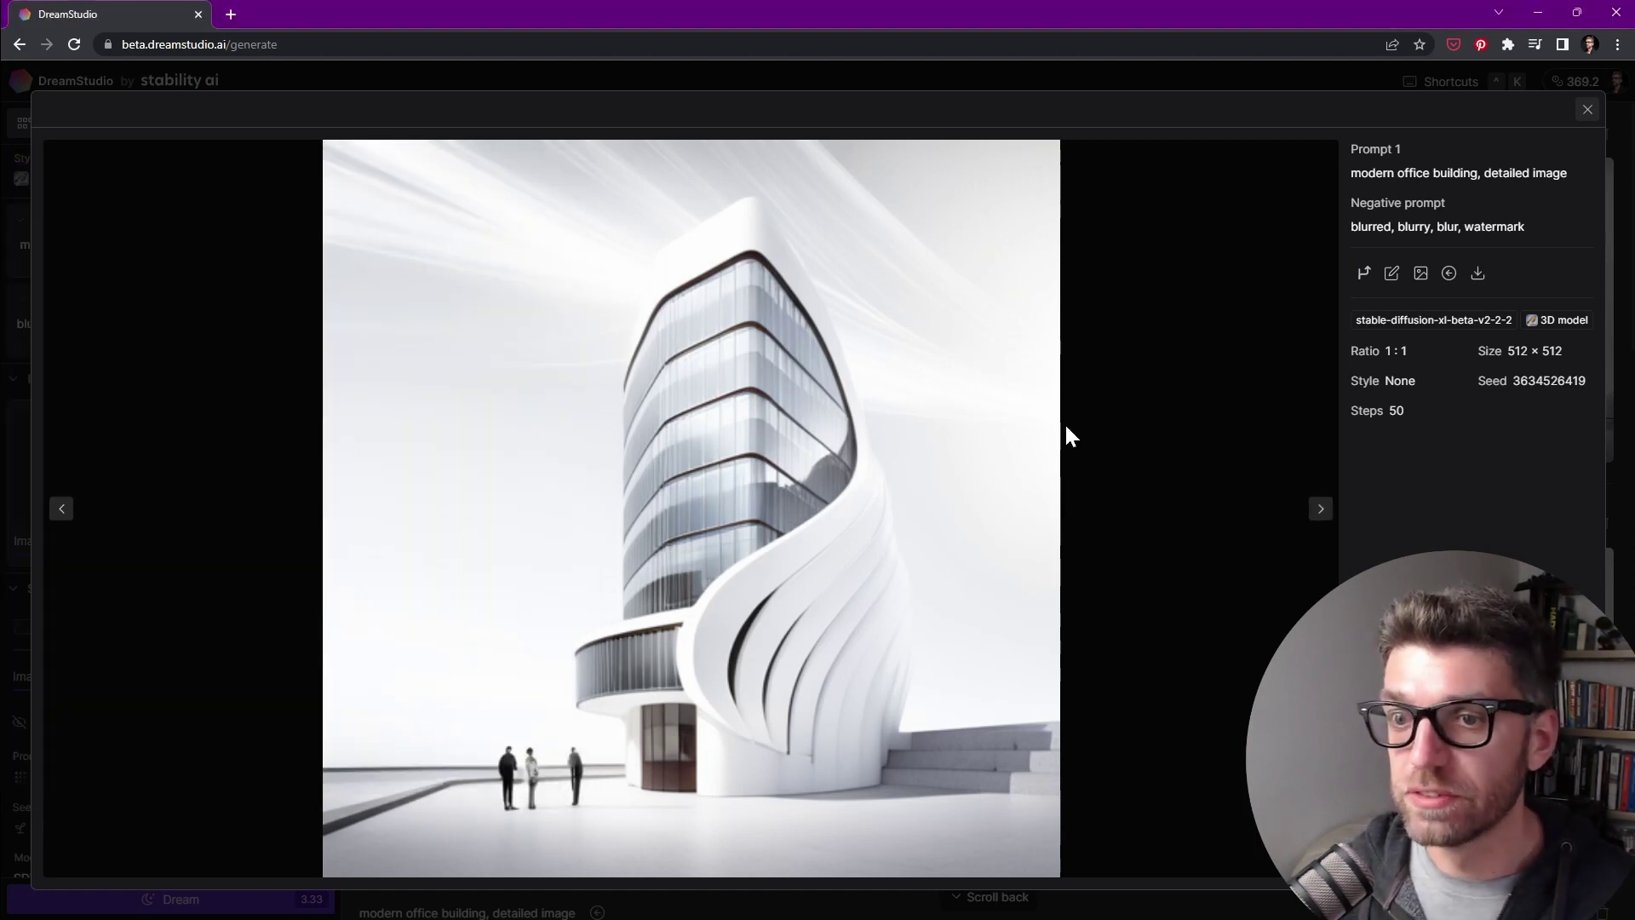
{"action": "key", "text": "Escape"}
{"action": "scroll", "coordinate": [1311, 426], "scroll_direction": "down", "scroll_amount": 4}
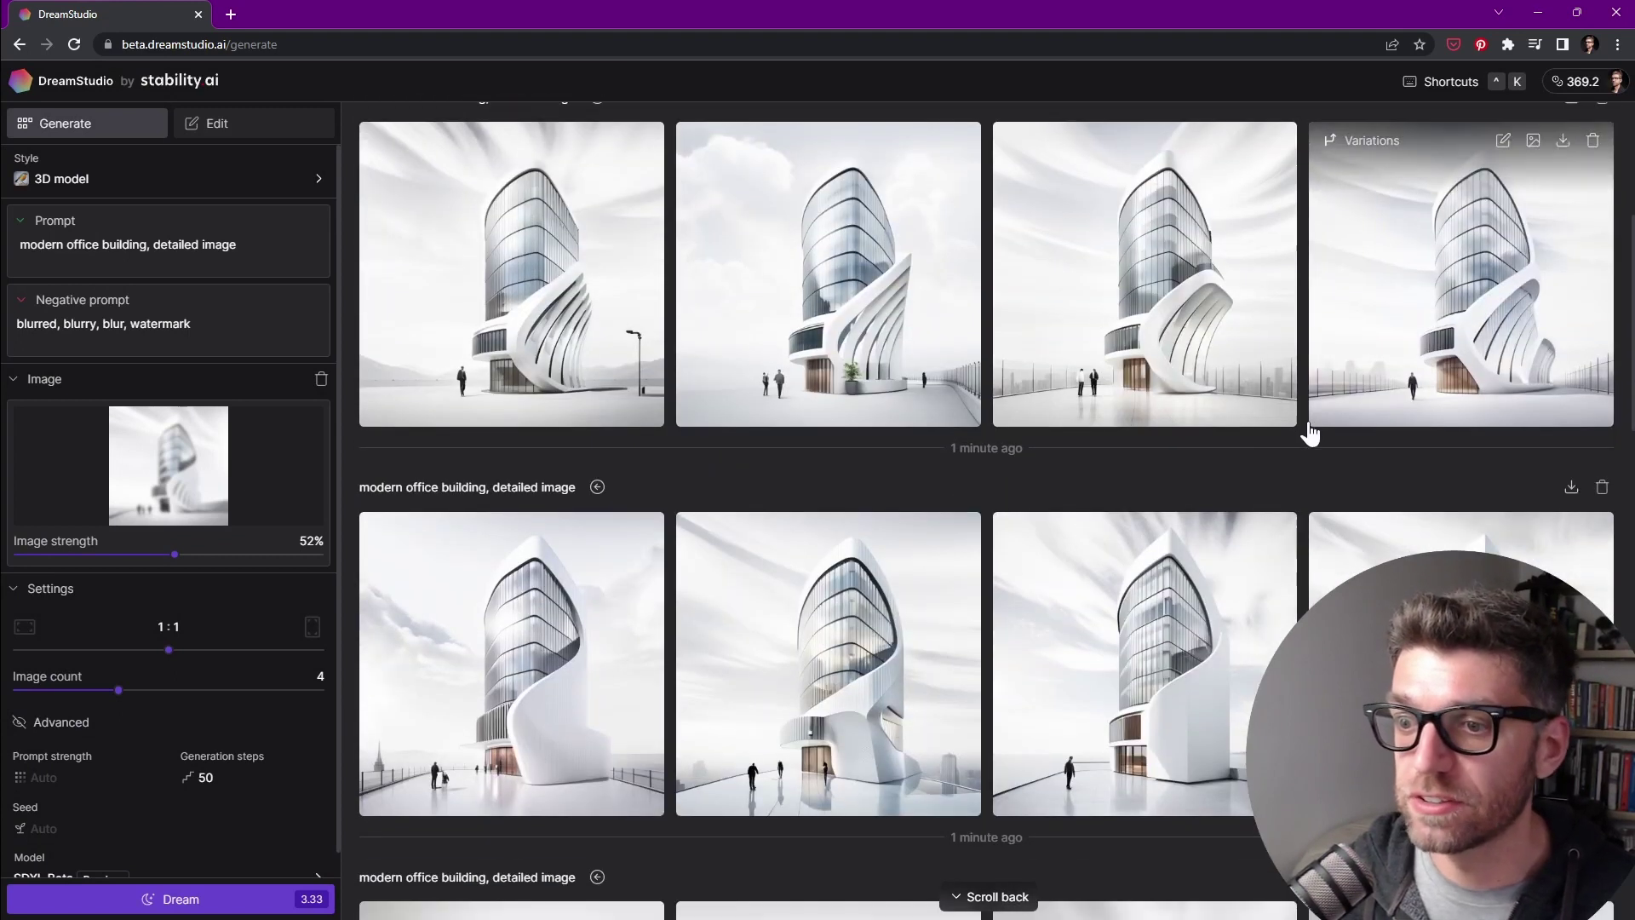
{"action": "scroll", "coordinate": [1311, 426], "scroll_direction": "down", "scroll_amount": 8}
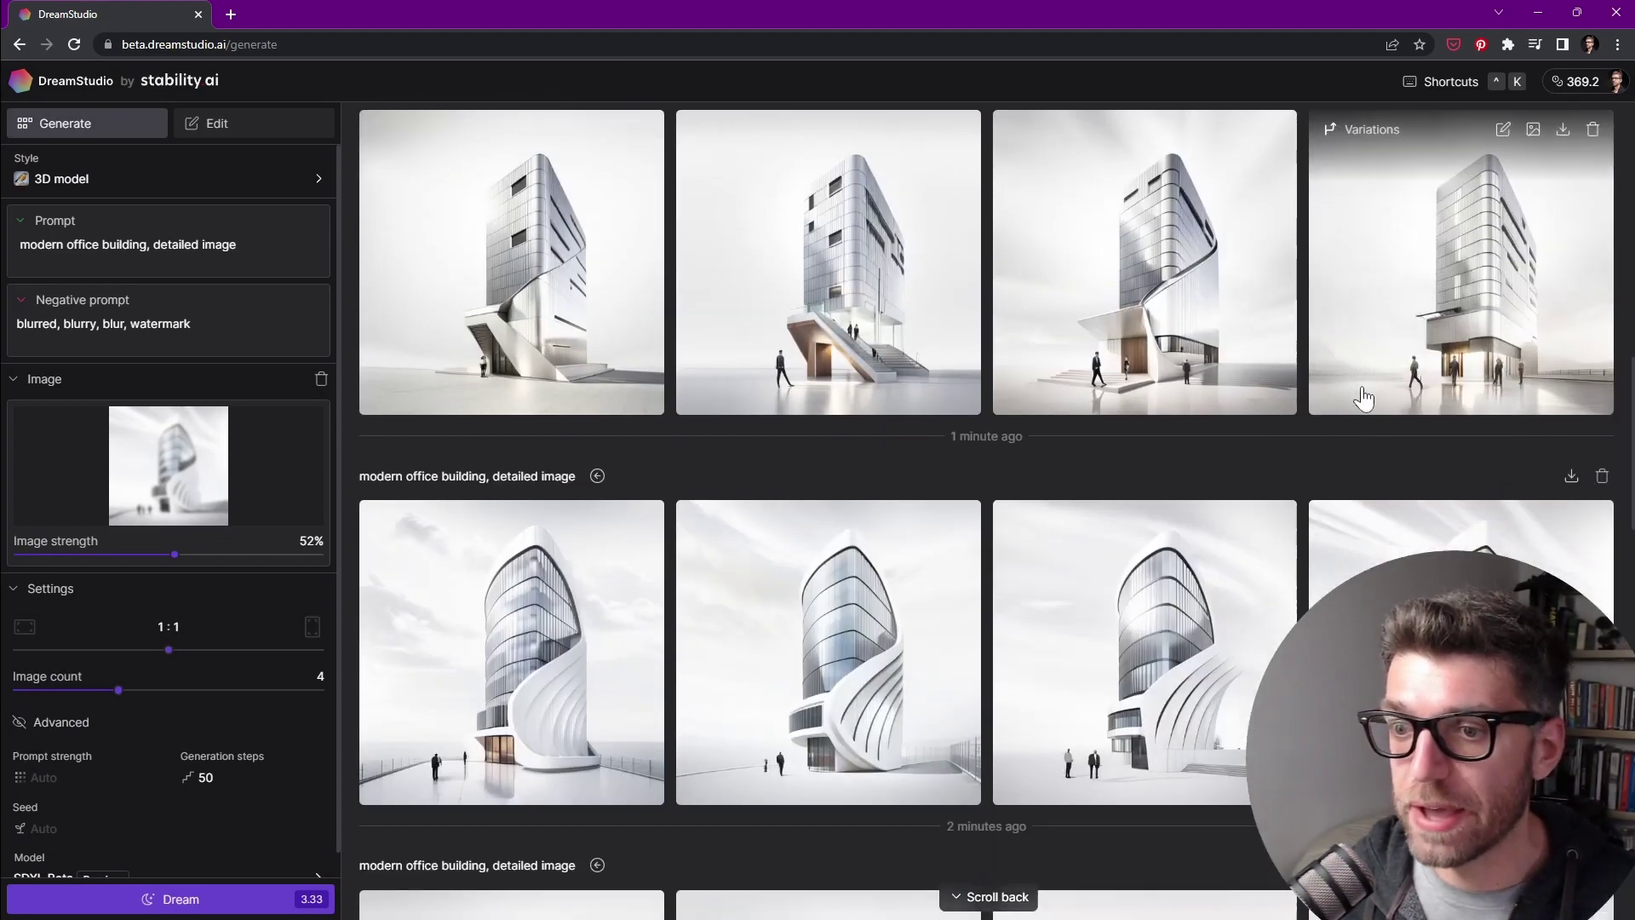
{"action": "scroll", "coordinate": [862, 469], "scroll_direction": "down", "scroll_amount": 4}
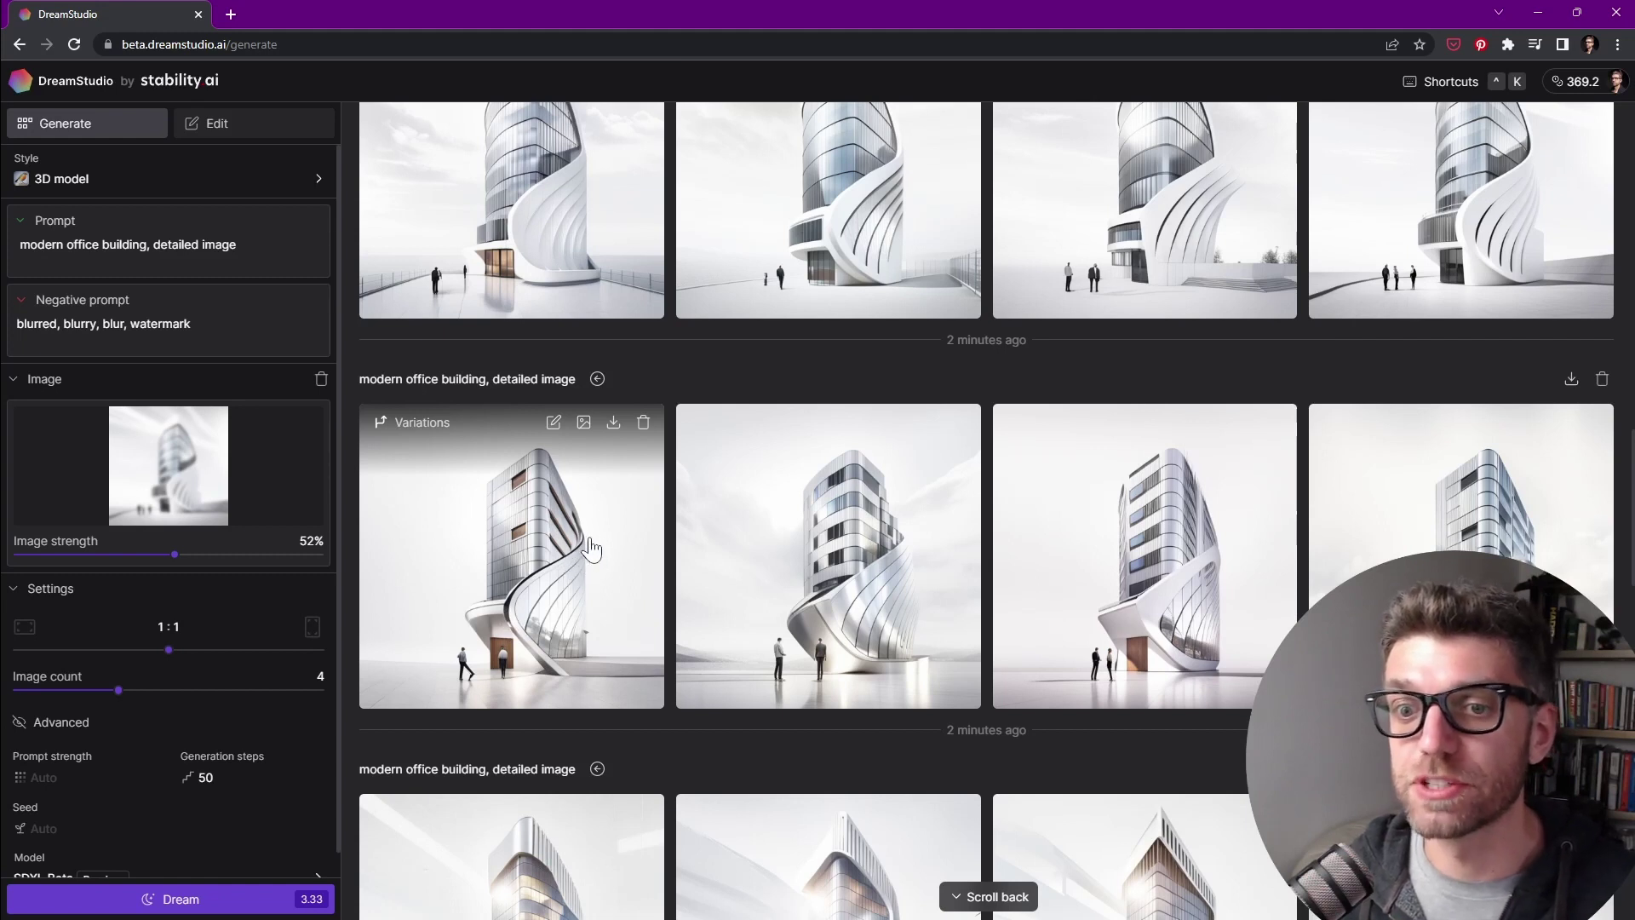
{"action": "left_click", "coordinate": [571, 551]}
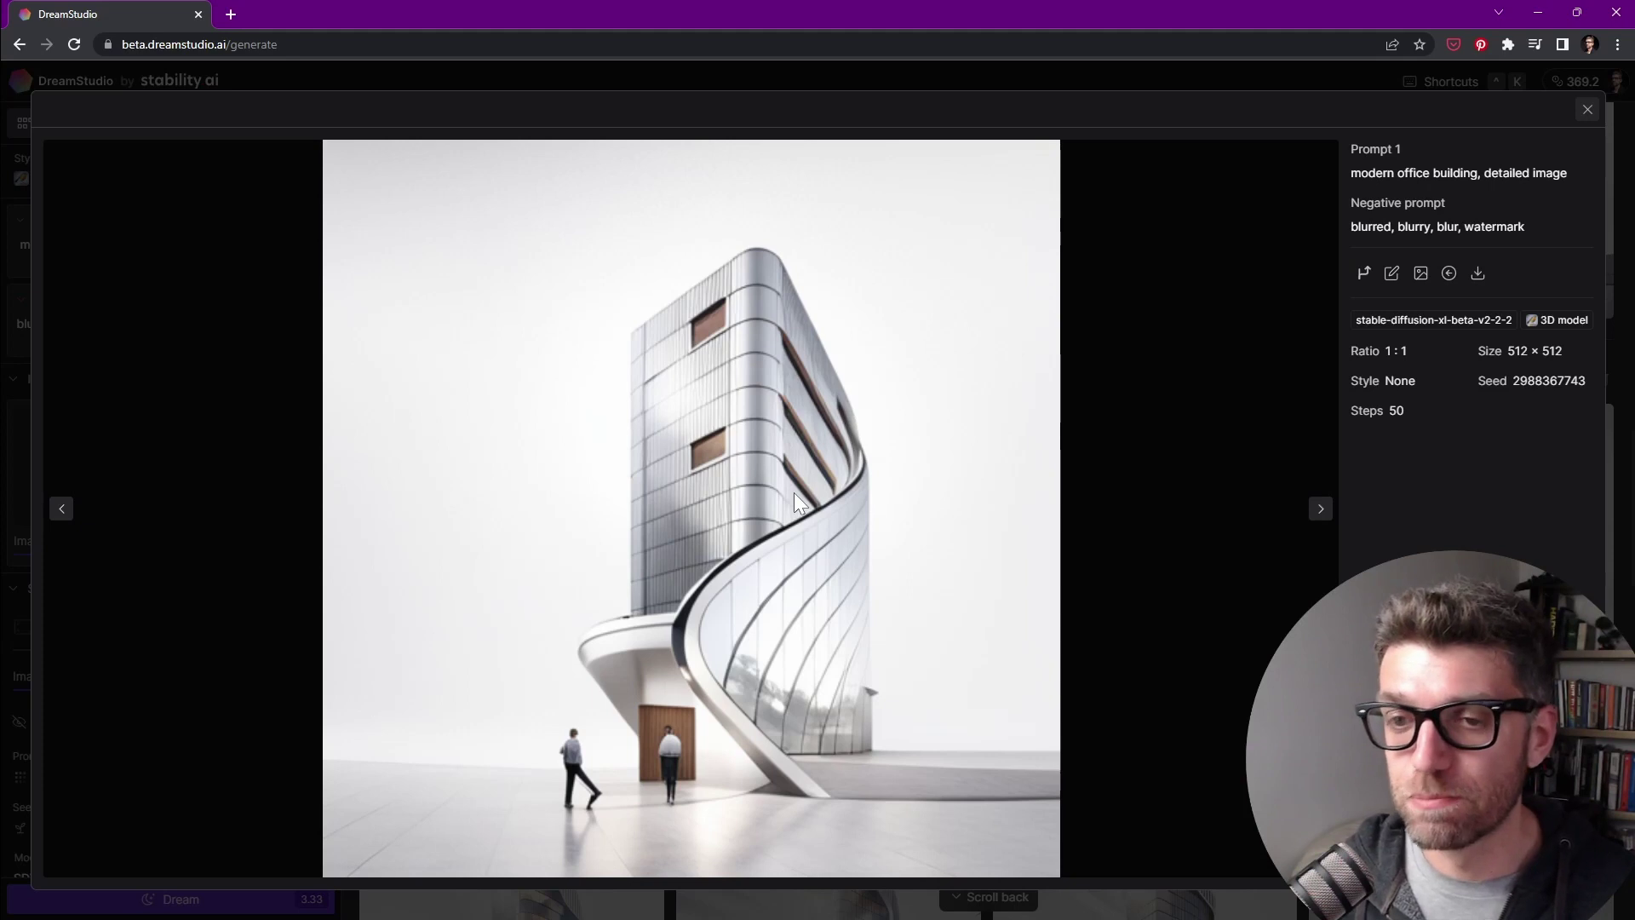
{"action": "key", "text": "Escape"}
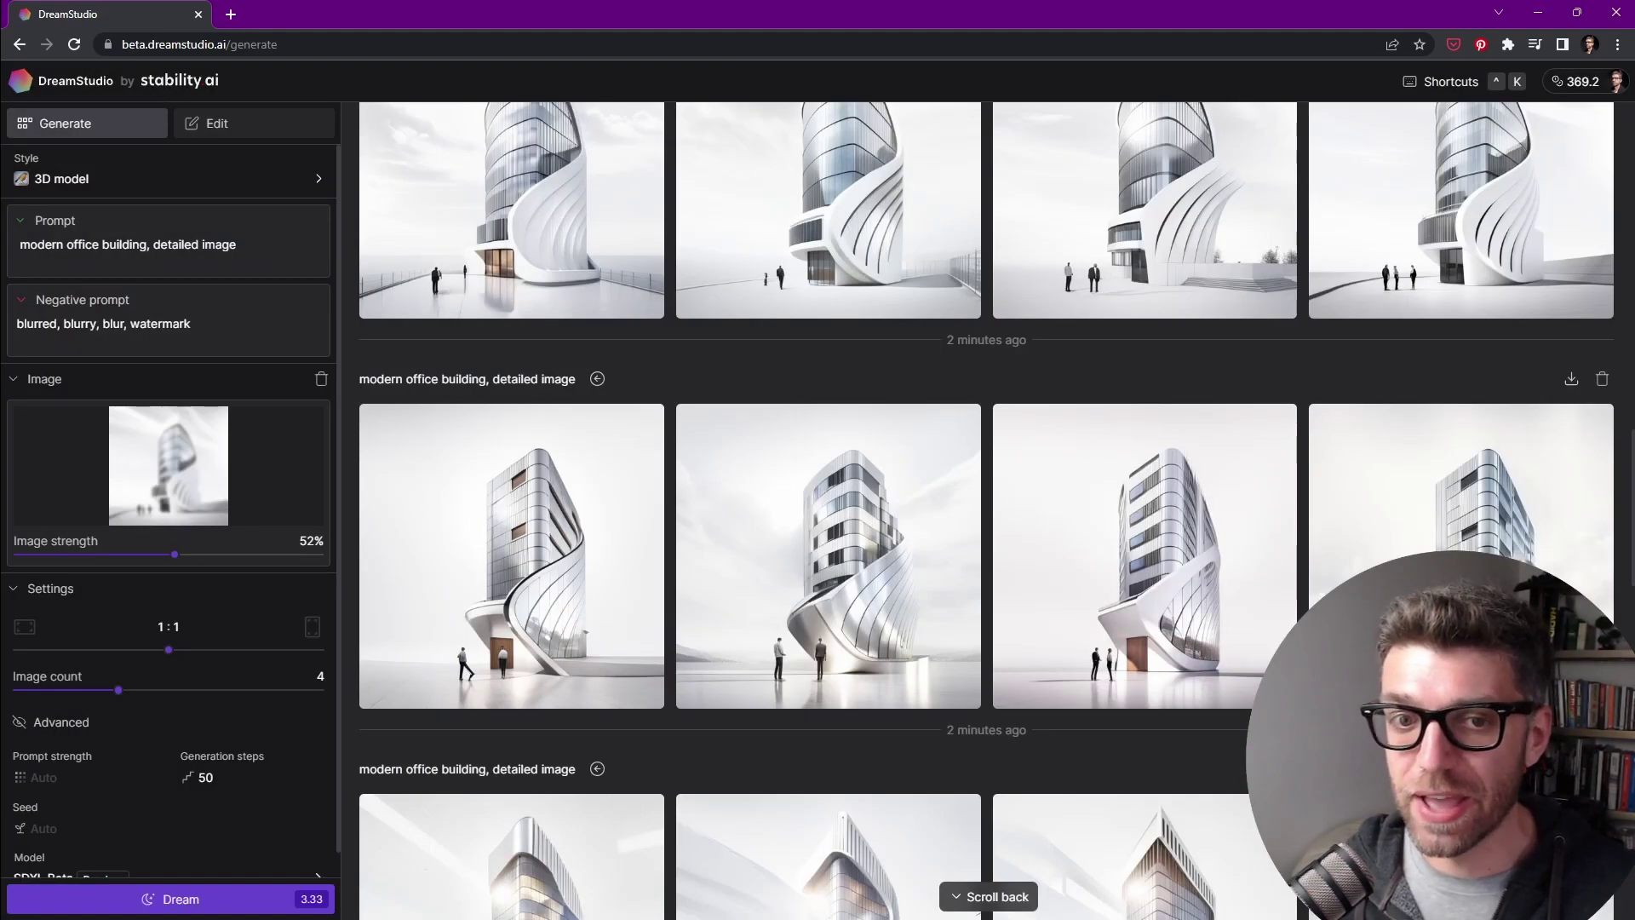
{"action": "key", "text": "alt+Tab"}
{"action": "left_click", "coordinate": [547, 186]}
{"action": "scroll", "coordinate": [1188, 624], "scroll_direction": "down", "scroll_amount": 3}
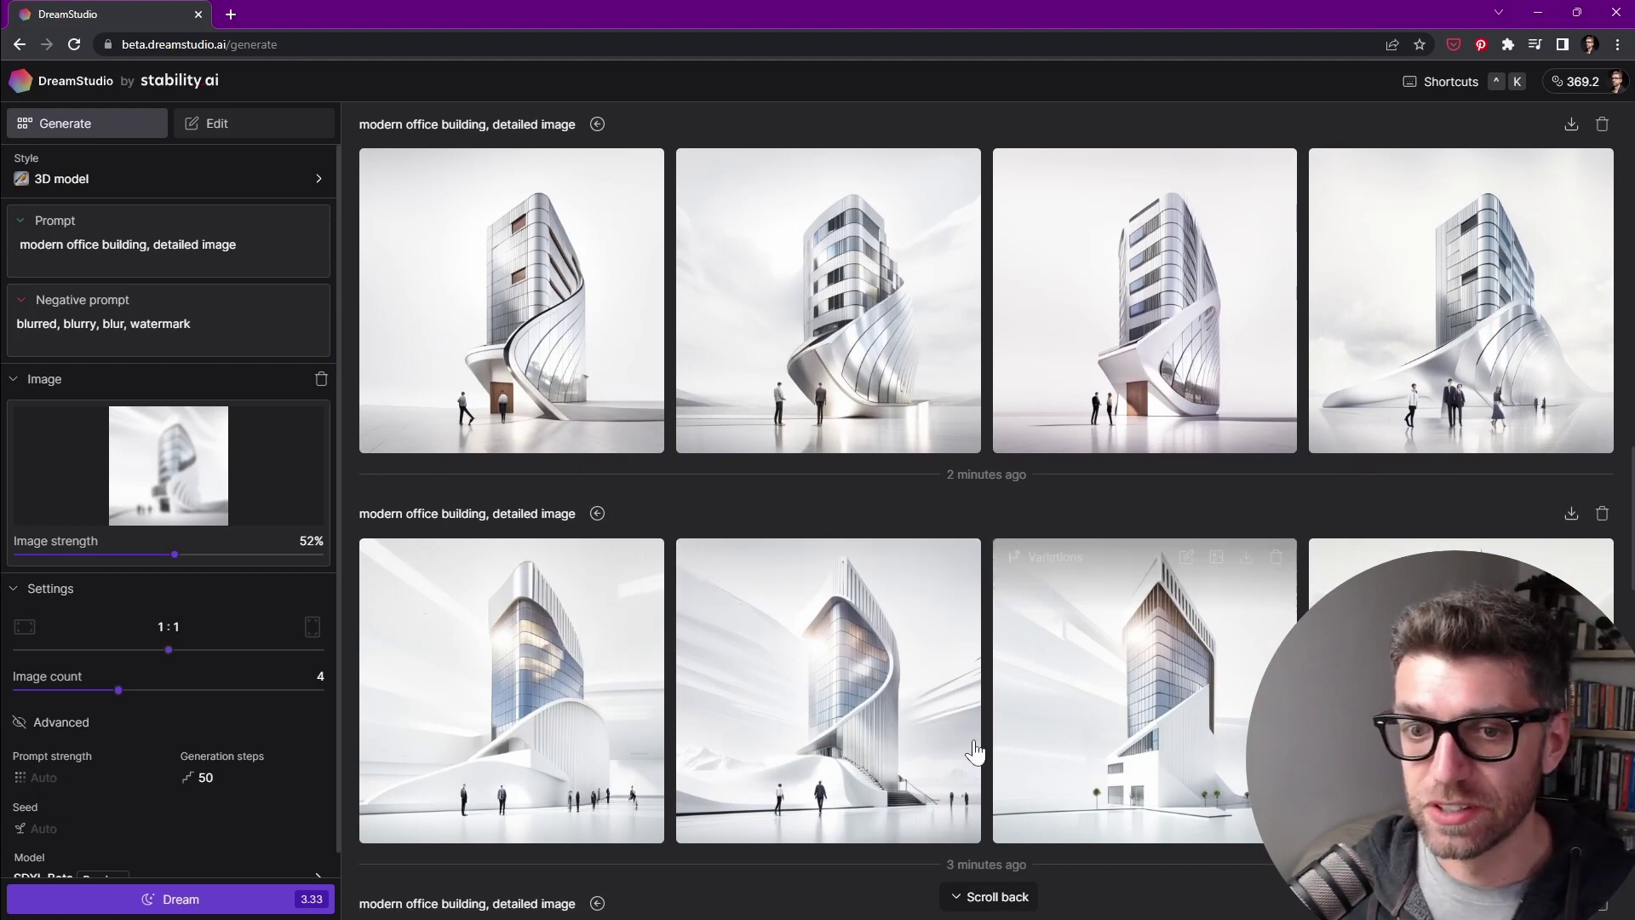
{"action": "scroll", "coordinate": [1070, 590], "scroll_direction": "up", "scroll_amount": 6}
{"action": "scroll", "coordinate": [1065, 596], "scroll_direction": "up", "scroll_amount": 6}
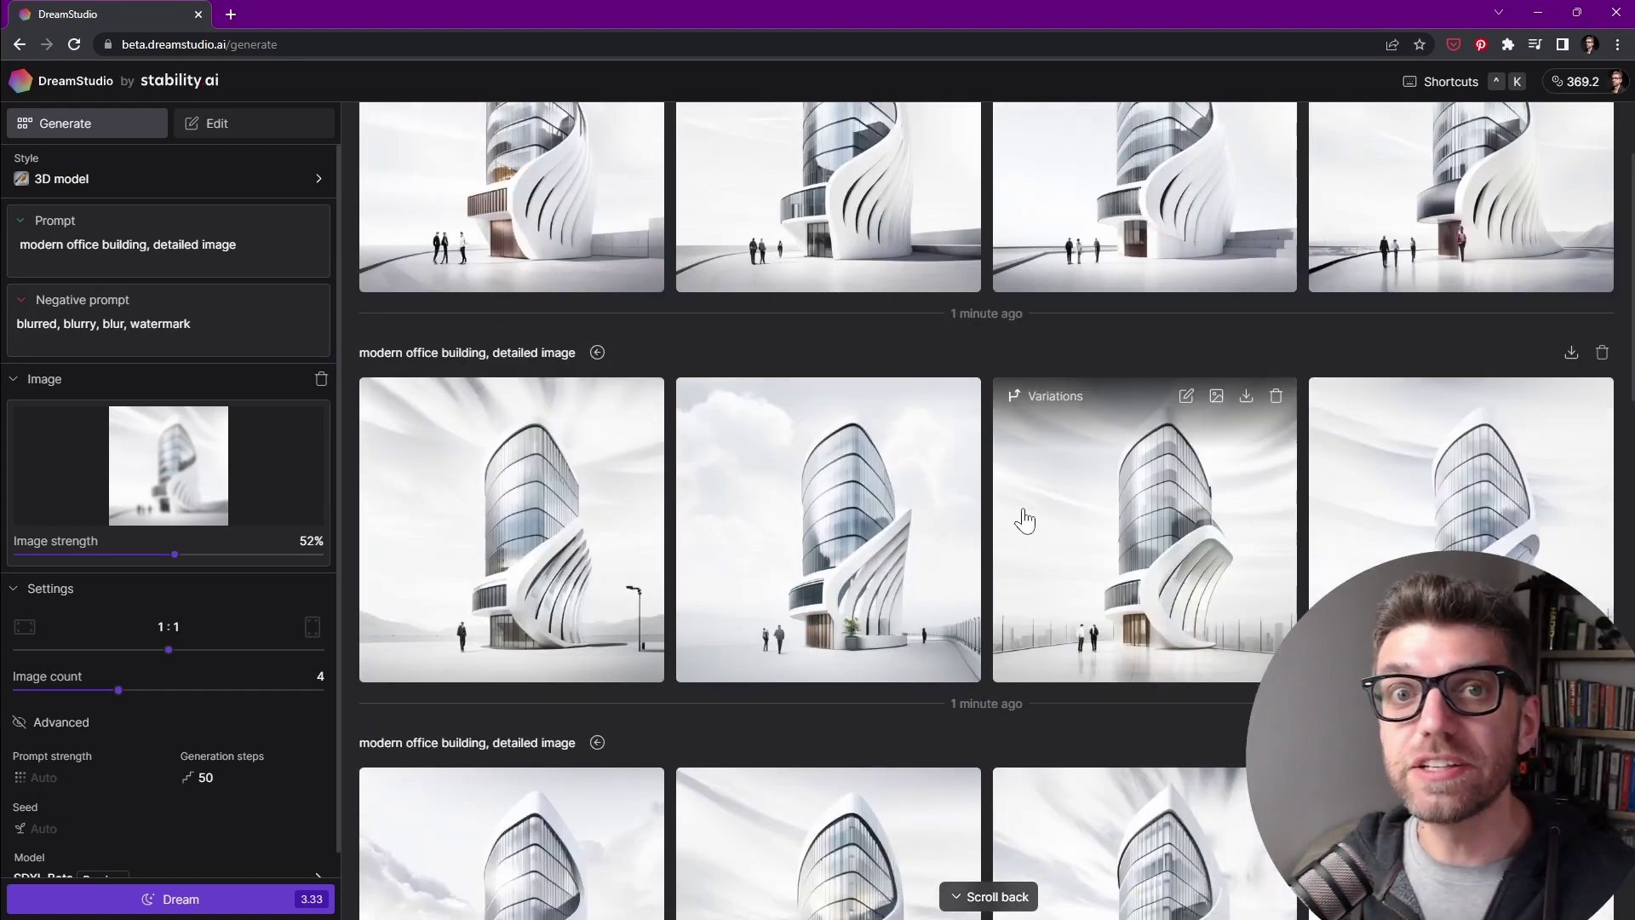
{"action": "scroll", "coordinate": [1029, 511], "scroll_direction": "up", "scroll_amount": 2}
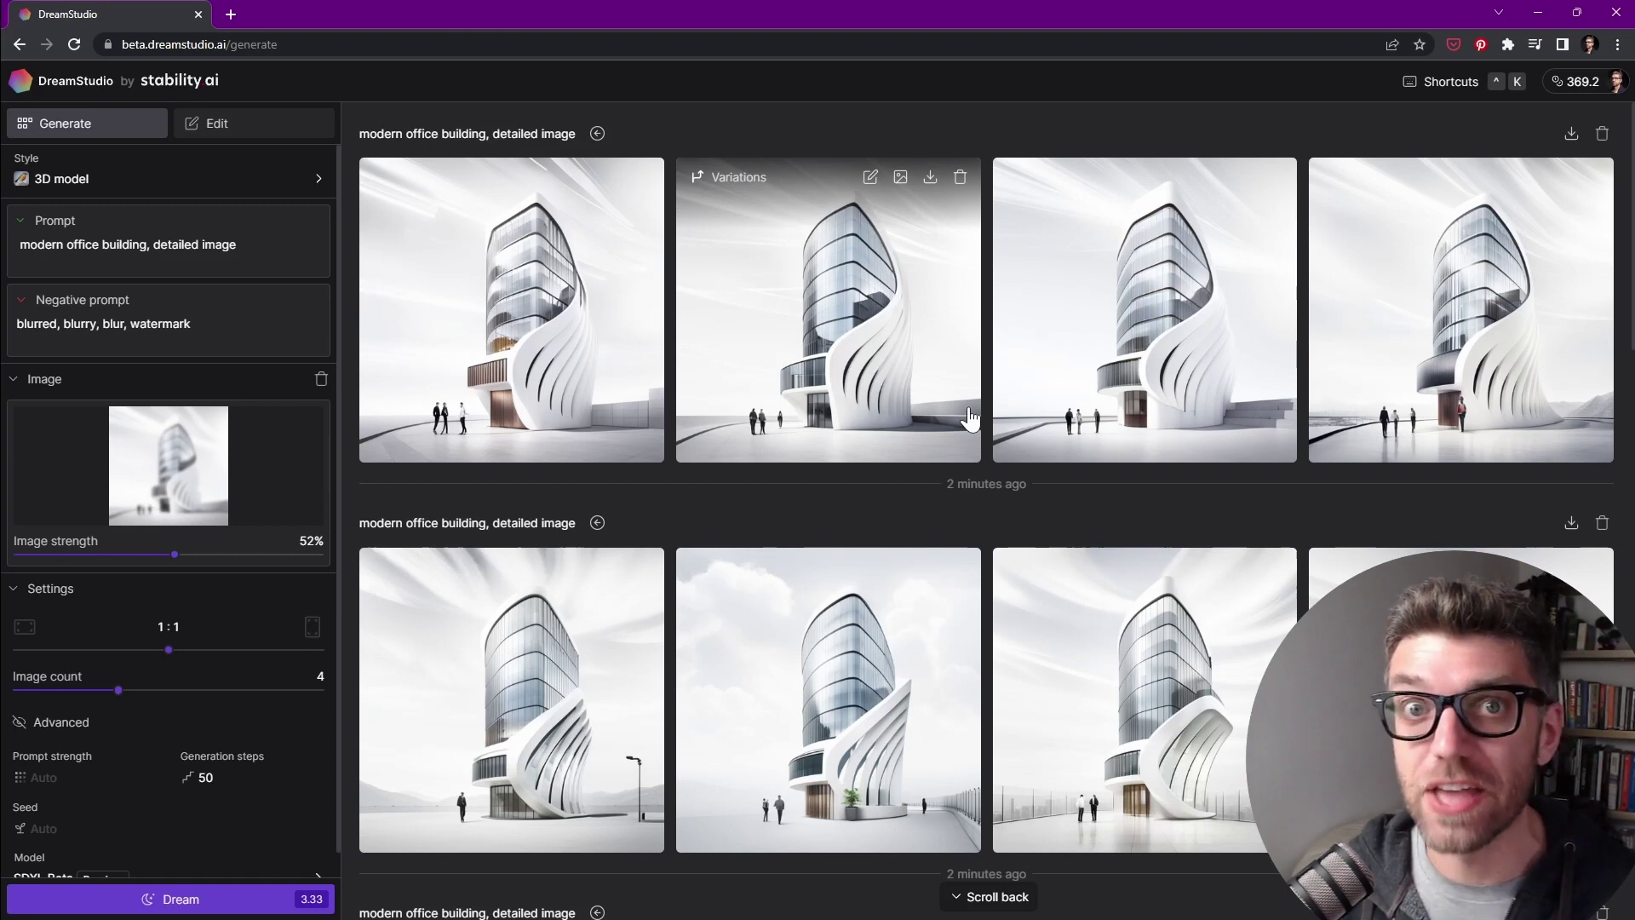
{"action": "scroll", "coordinate": [970, 417], "scroll_direction": "down", "scroll_amount": 7}
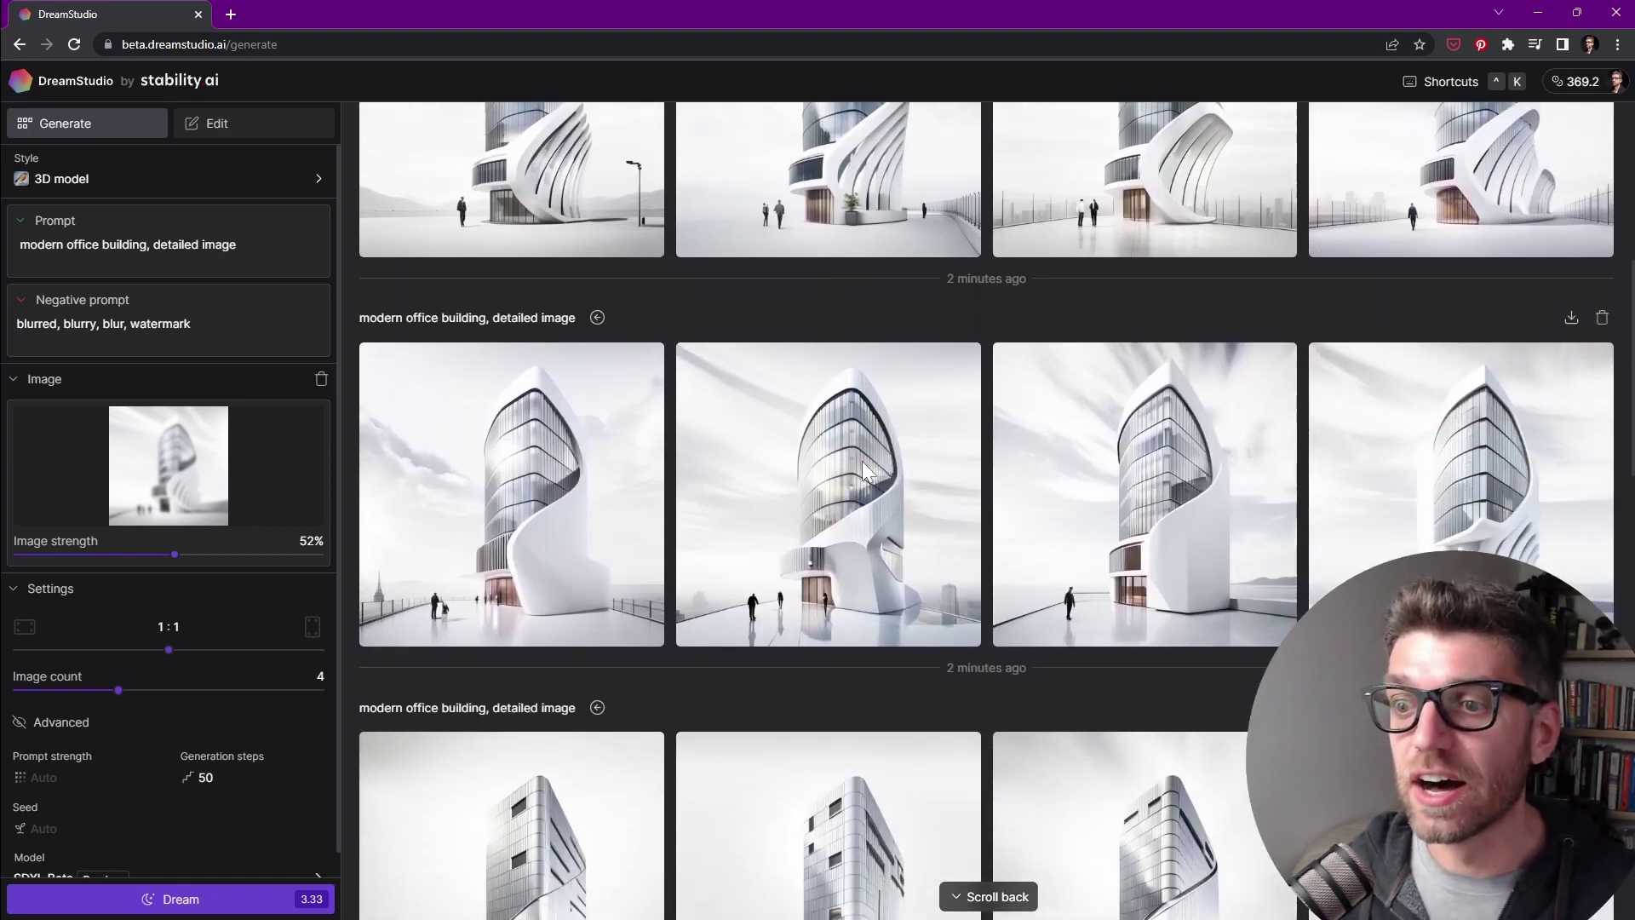
{"action": "scroll", "coordinate": [866, 475], "scroll_direction": "down", "scroll_amount": 5}
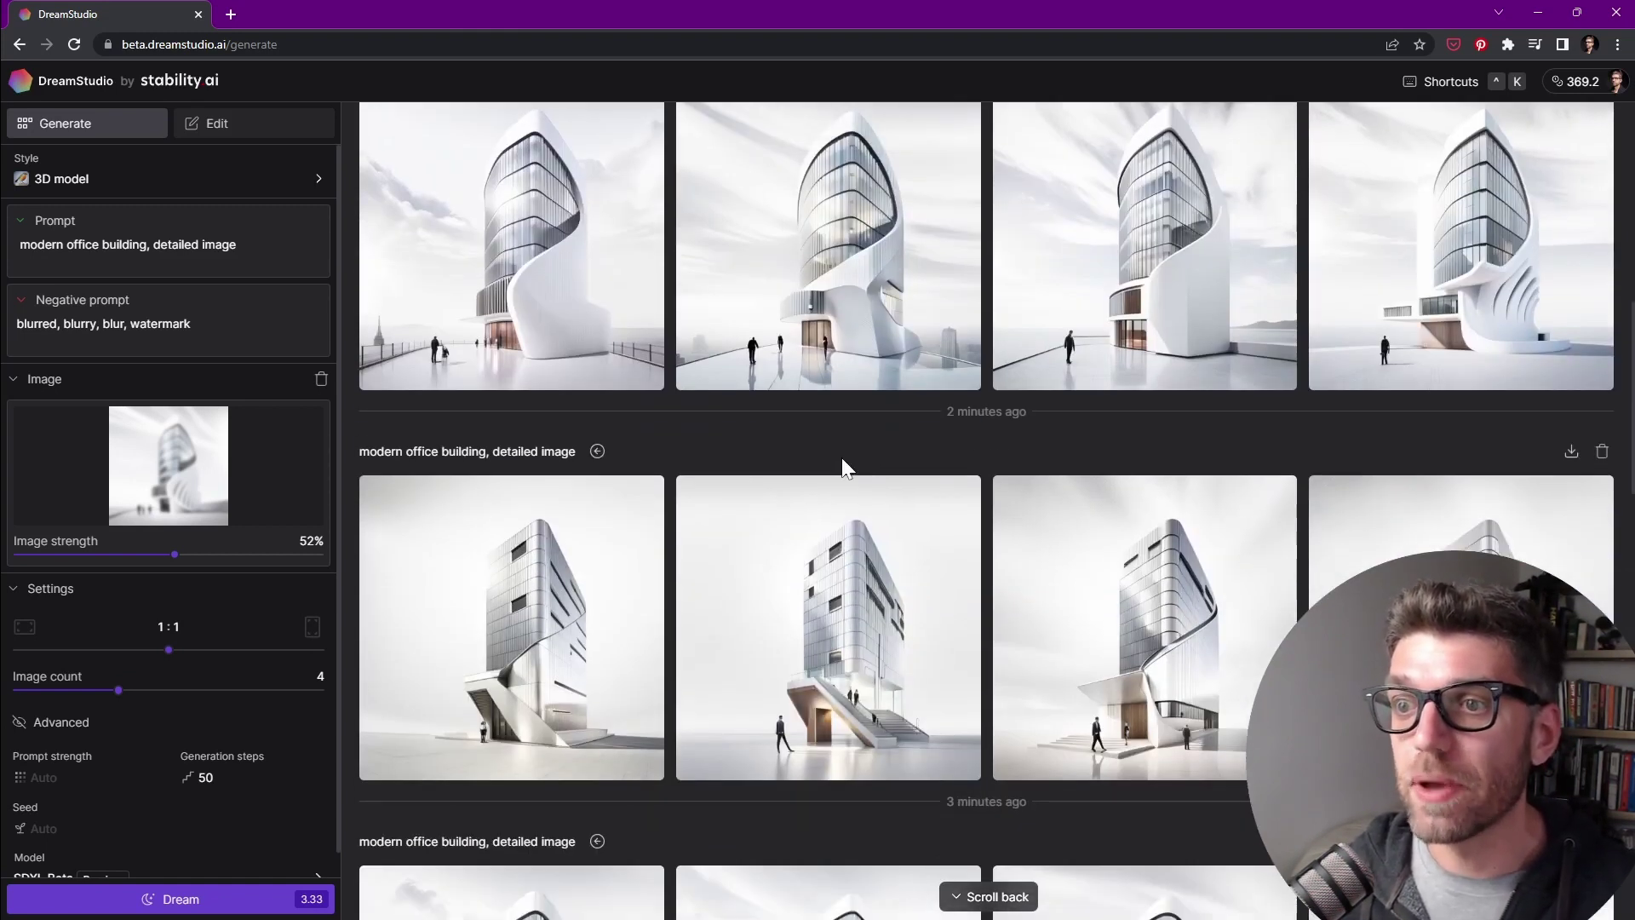
{"action": "scroll", "coordinate": [860, 481], "scroll_direction": "down", "scroll_amount": 8}
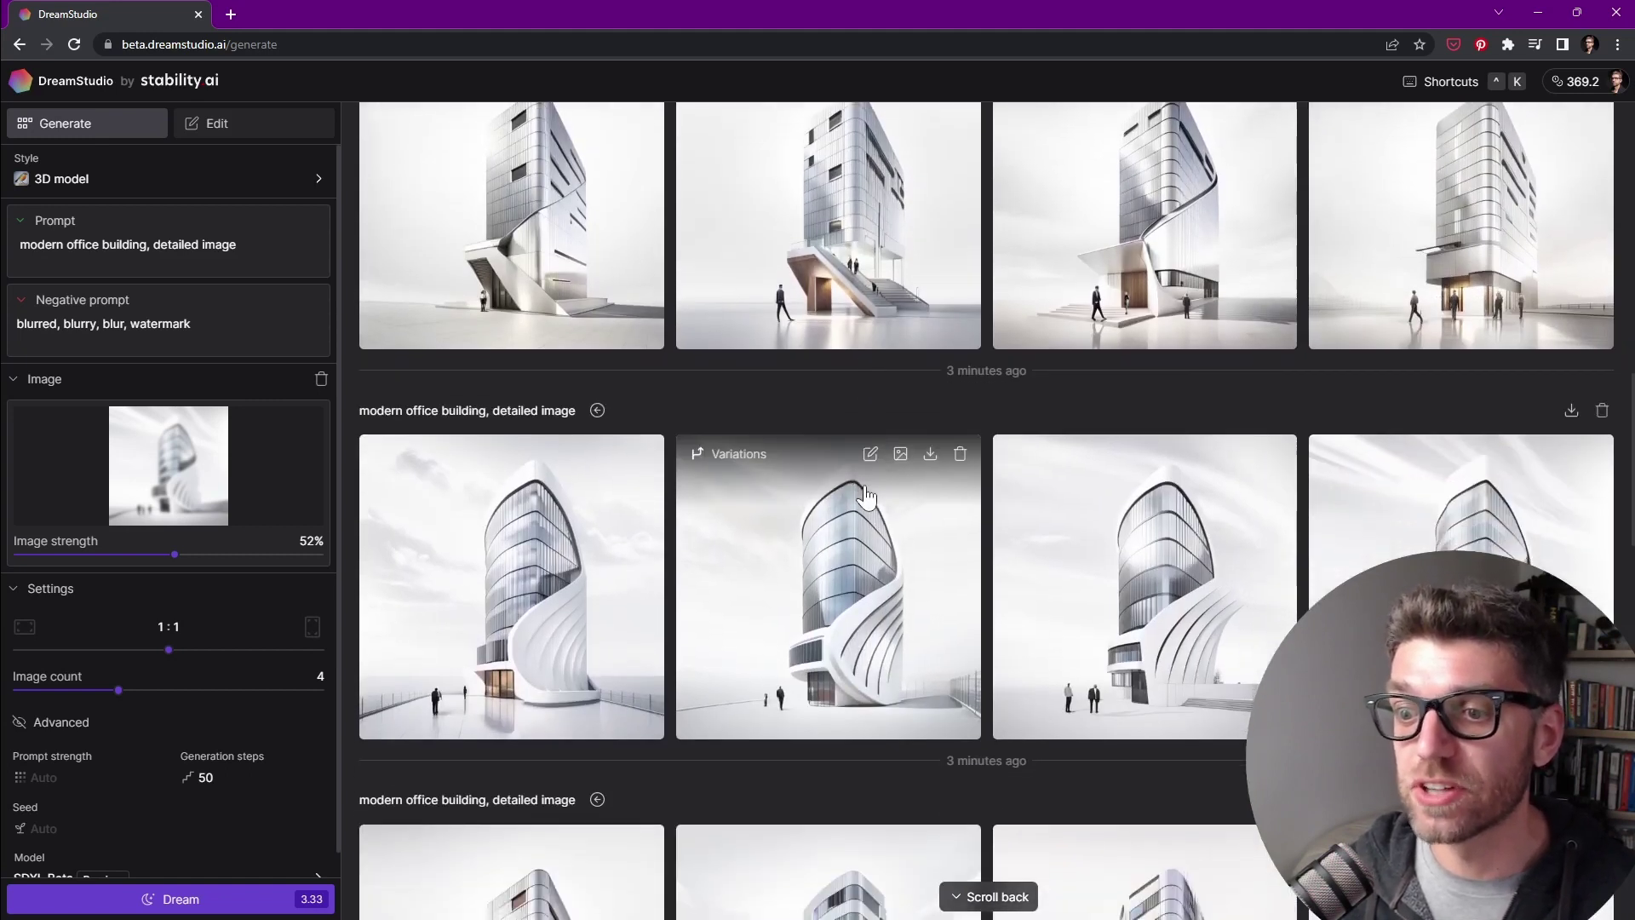
{"action": "scroll", "coordinate": [870, 496], "scroll_direction": "down", "scroll_amount": 4}
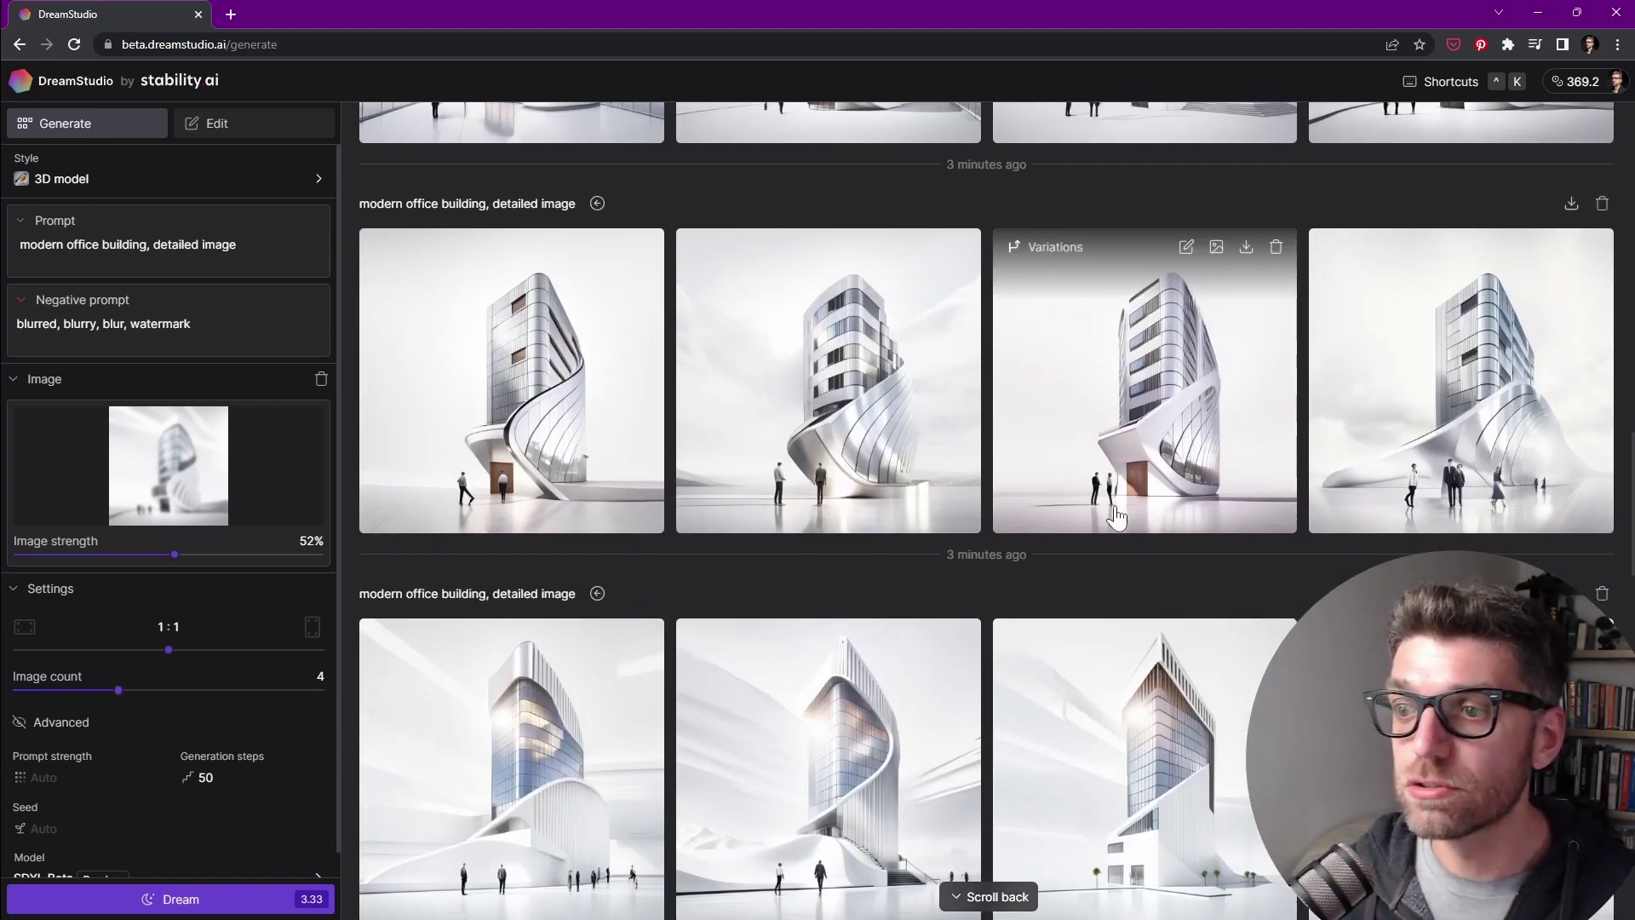
{"action": "scroll", "coordinate": [1039, 442], "scroll_direction": "down", "scroll_amount": 3}
{"action": "scroll", "coordinate": [1112, 543], "scroll_direction": "down", "scroll_amount": 1}
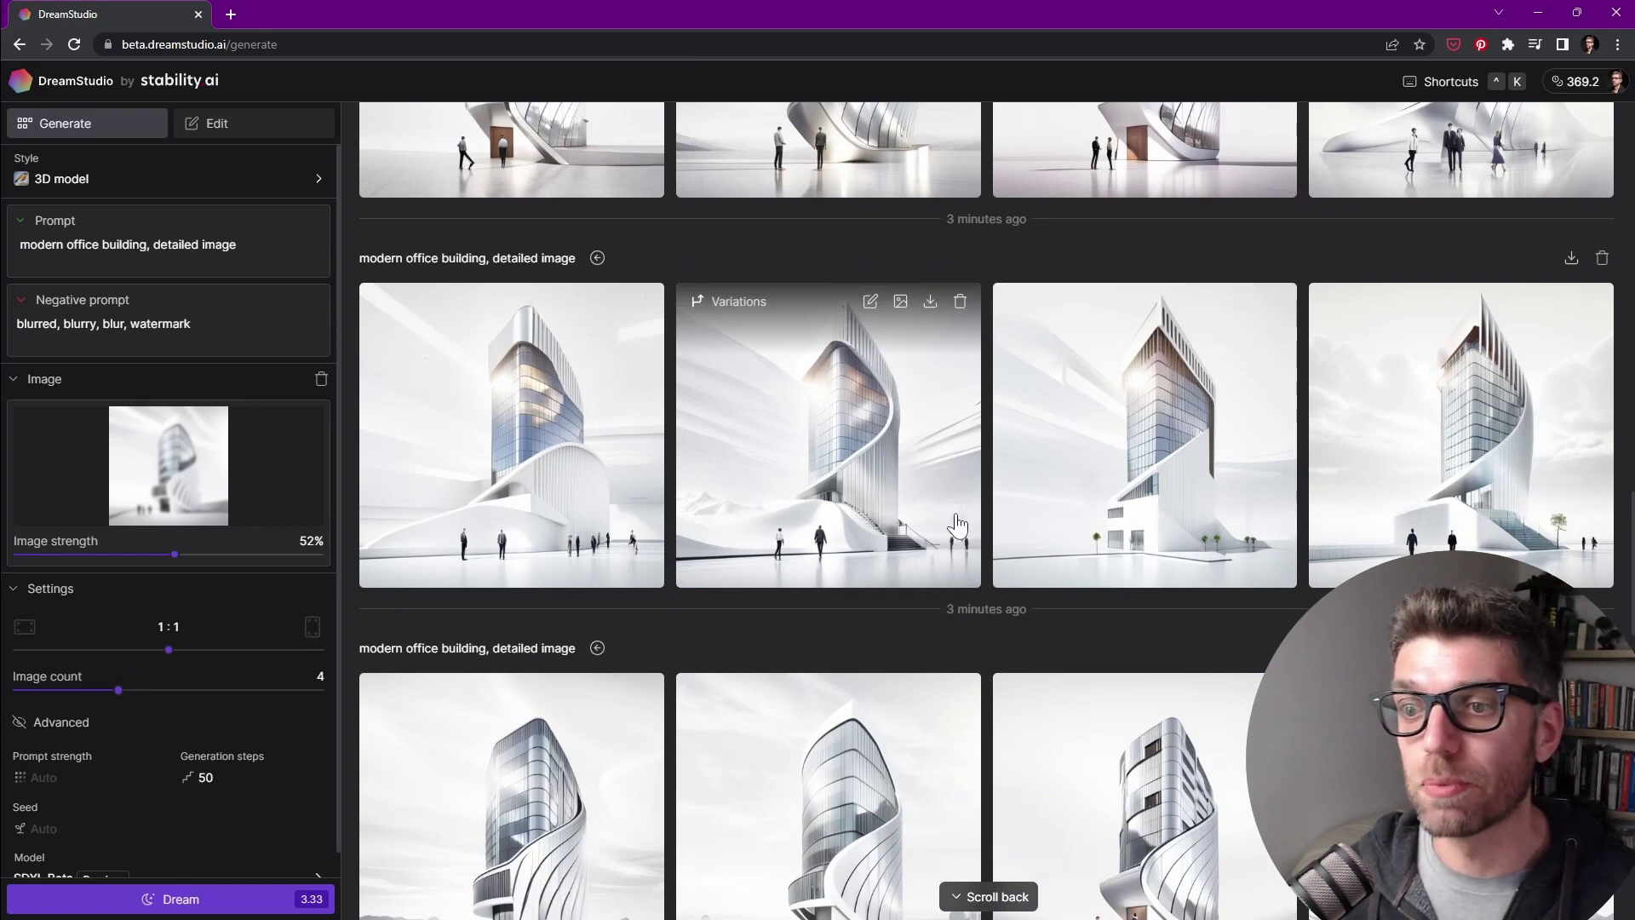
{"action": "scroll", "coordinate": [924, 558], "scroll_direction": "down", "scroll_amount": 4}
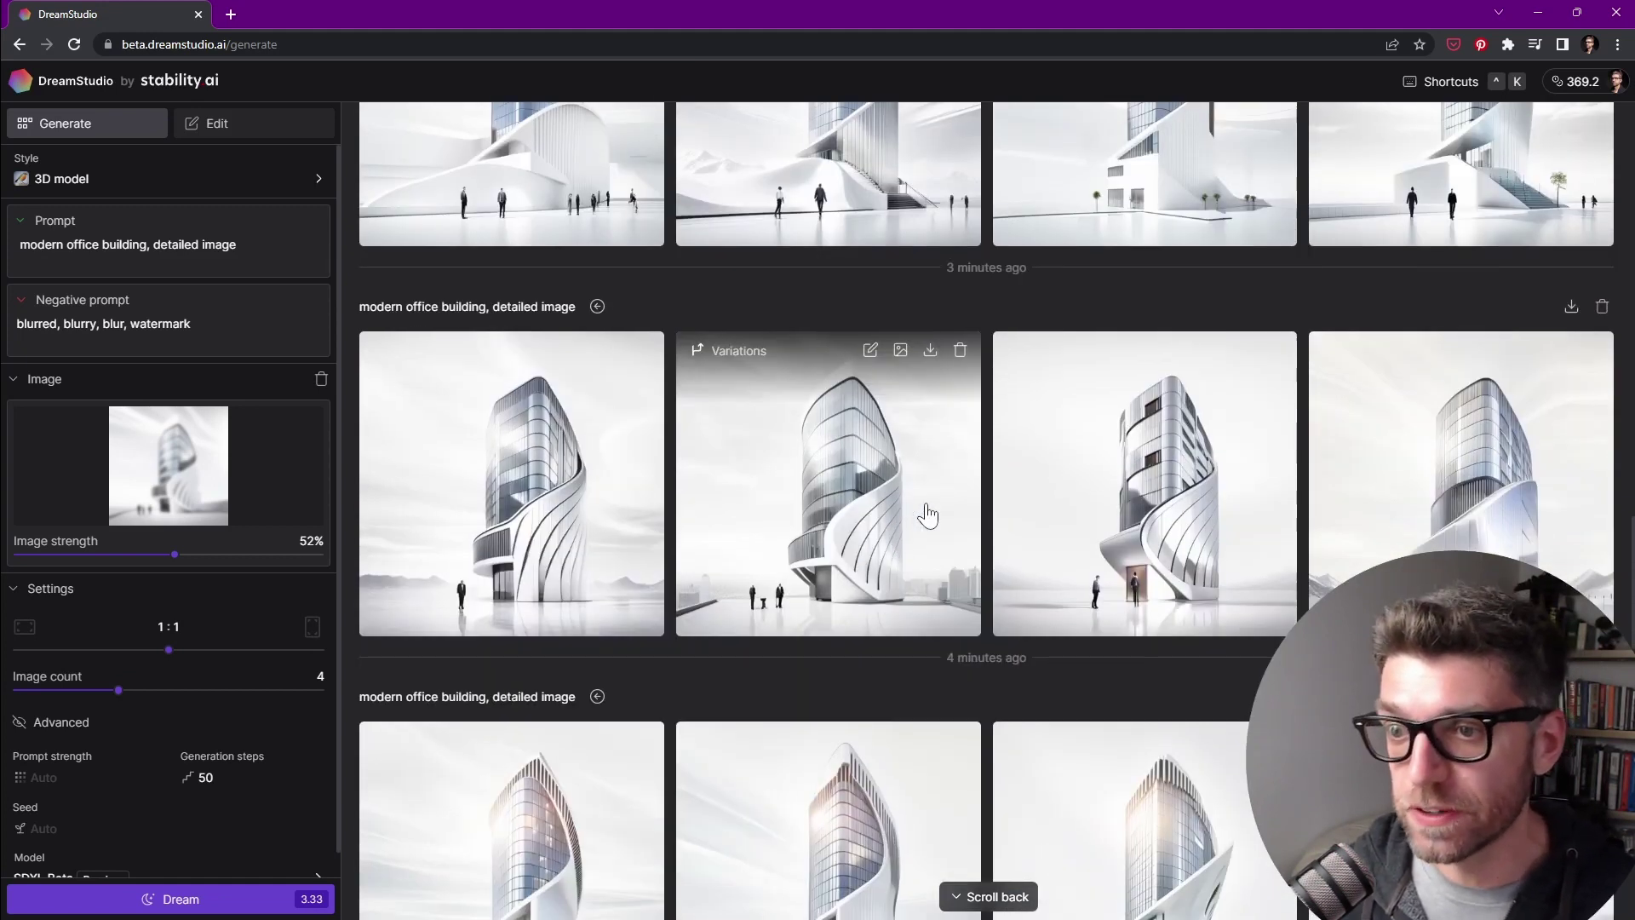
{"action": "scroll", "coordinate": [931, 511], "scroll_direction": "down", "scroll_amount": 2}
{"action": "scroll", "coordinate": [942, 367], "scroll_direction": "down", "scroll_amount": 1}
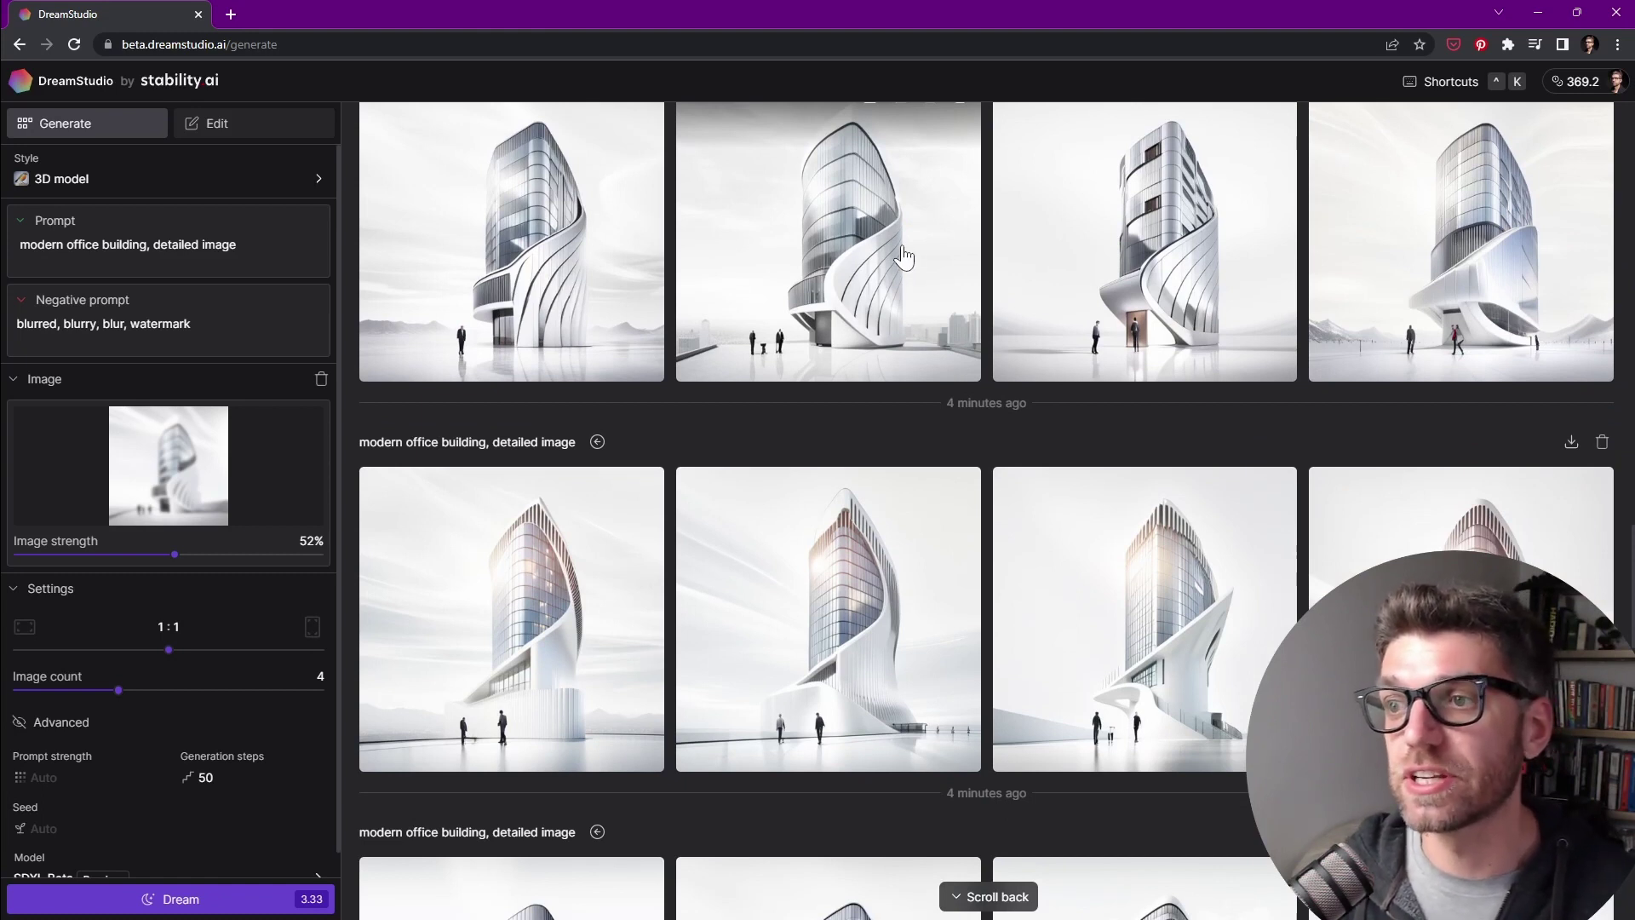
{"action": "scroll", "coordinate": [903, 307], "scroll_direction": "down", "scroll_amount": 2}
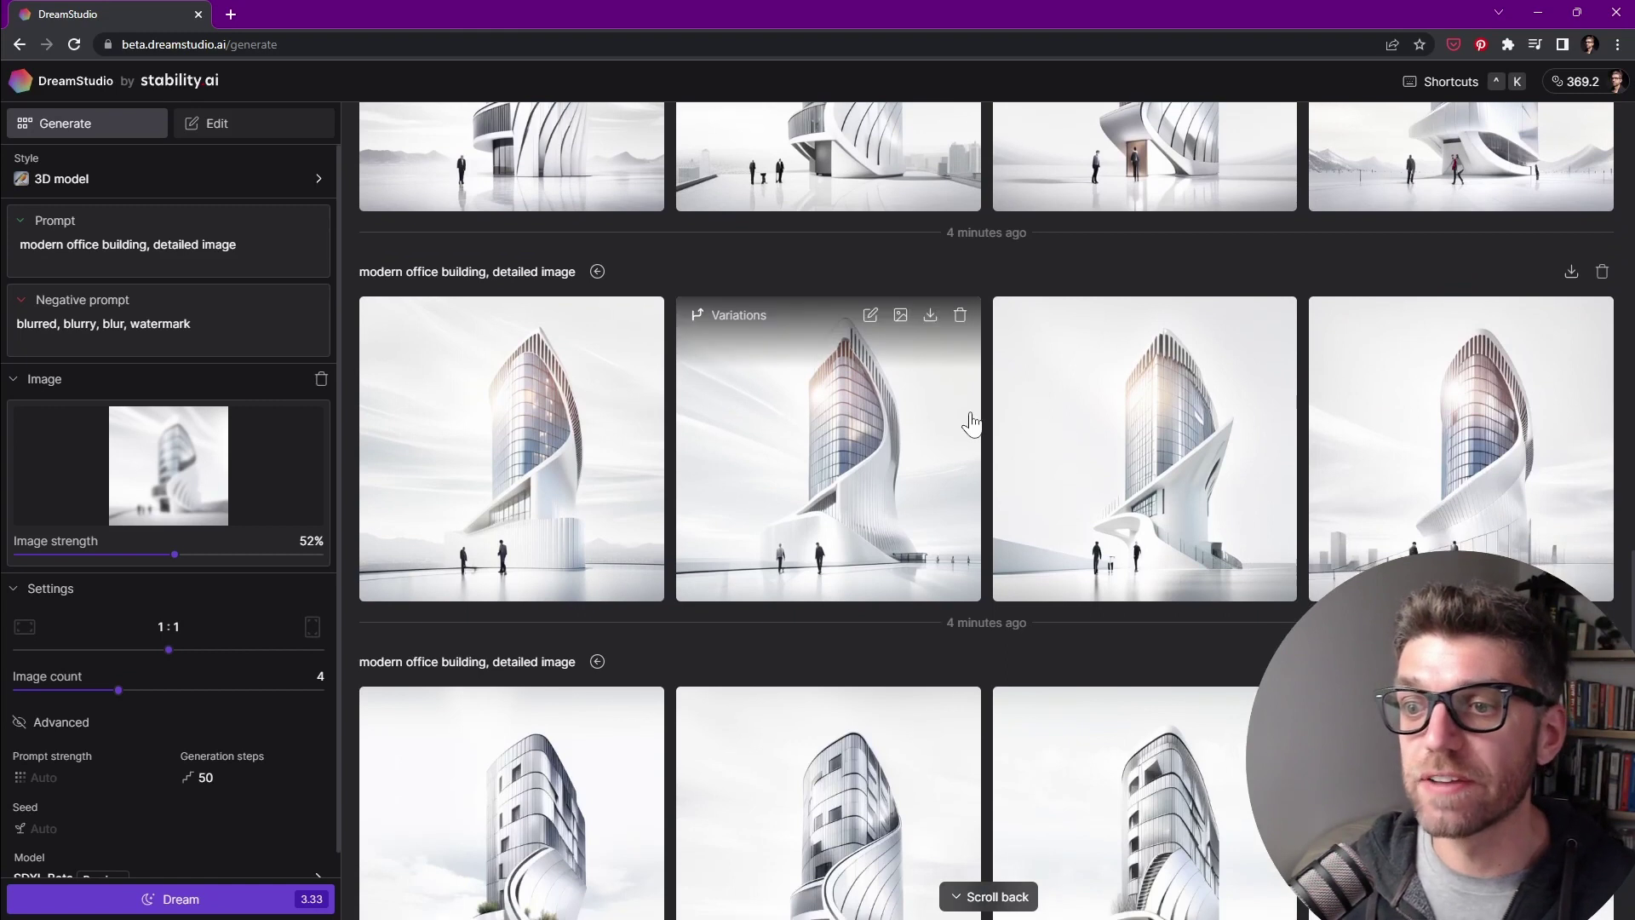
{"action": "scroll", "coordinate": [963, 460], "scroll_direction": "down", "scroll_amount": 6}
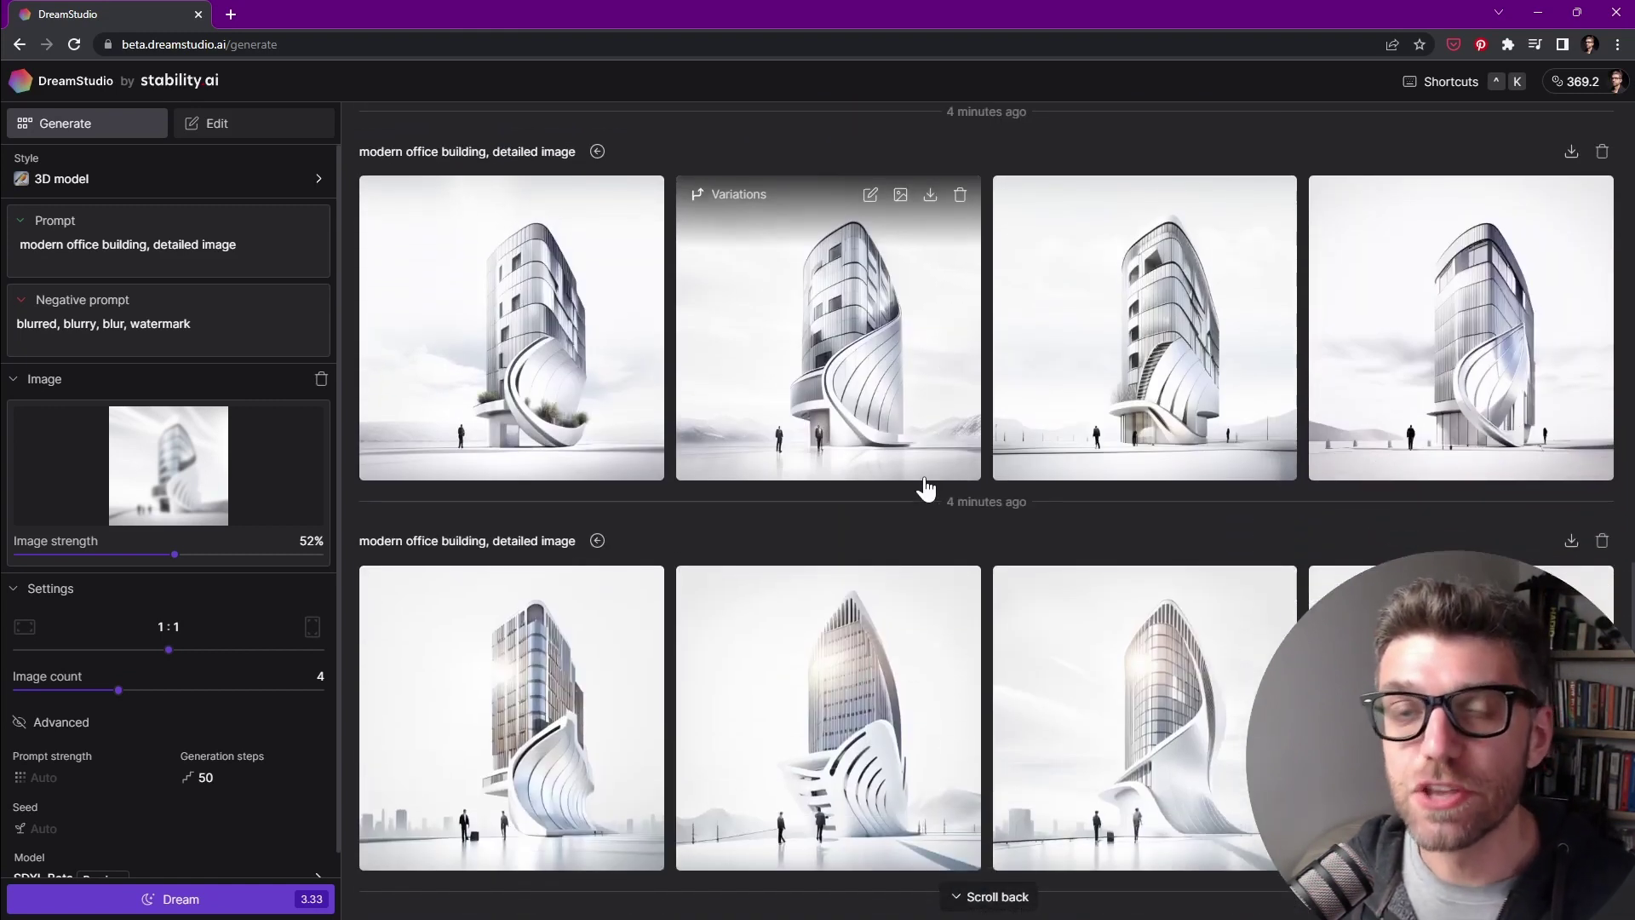
{"action": "scroll", "coordinate": [1022, 503], "scroll_direction": "down", "scroll_amount": 10}
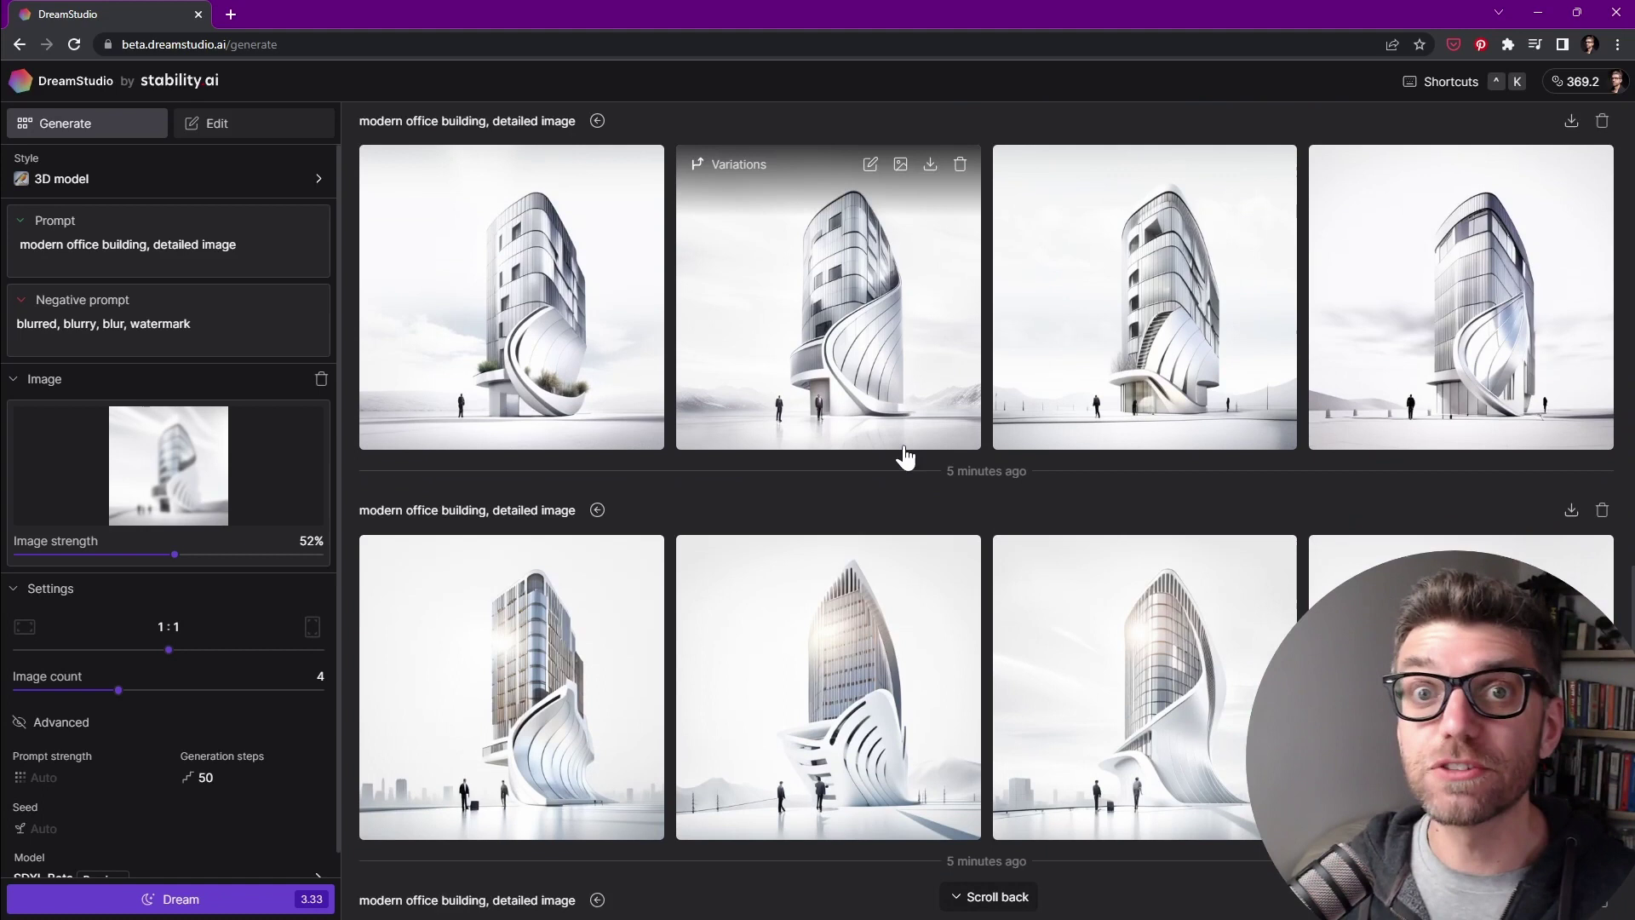
{"action": "scroll", "coordinate": [903, 457], "scroll_direction": "down", "scroll_amount": 1}
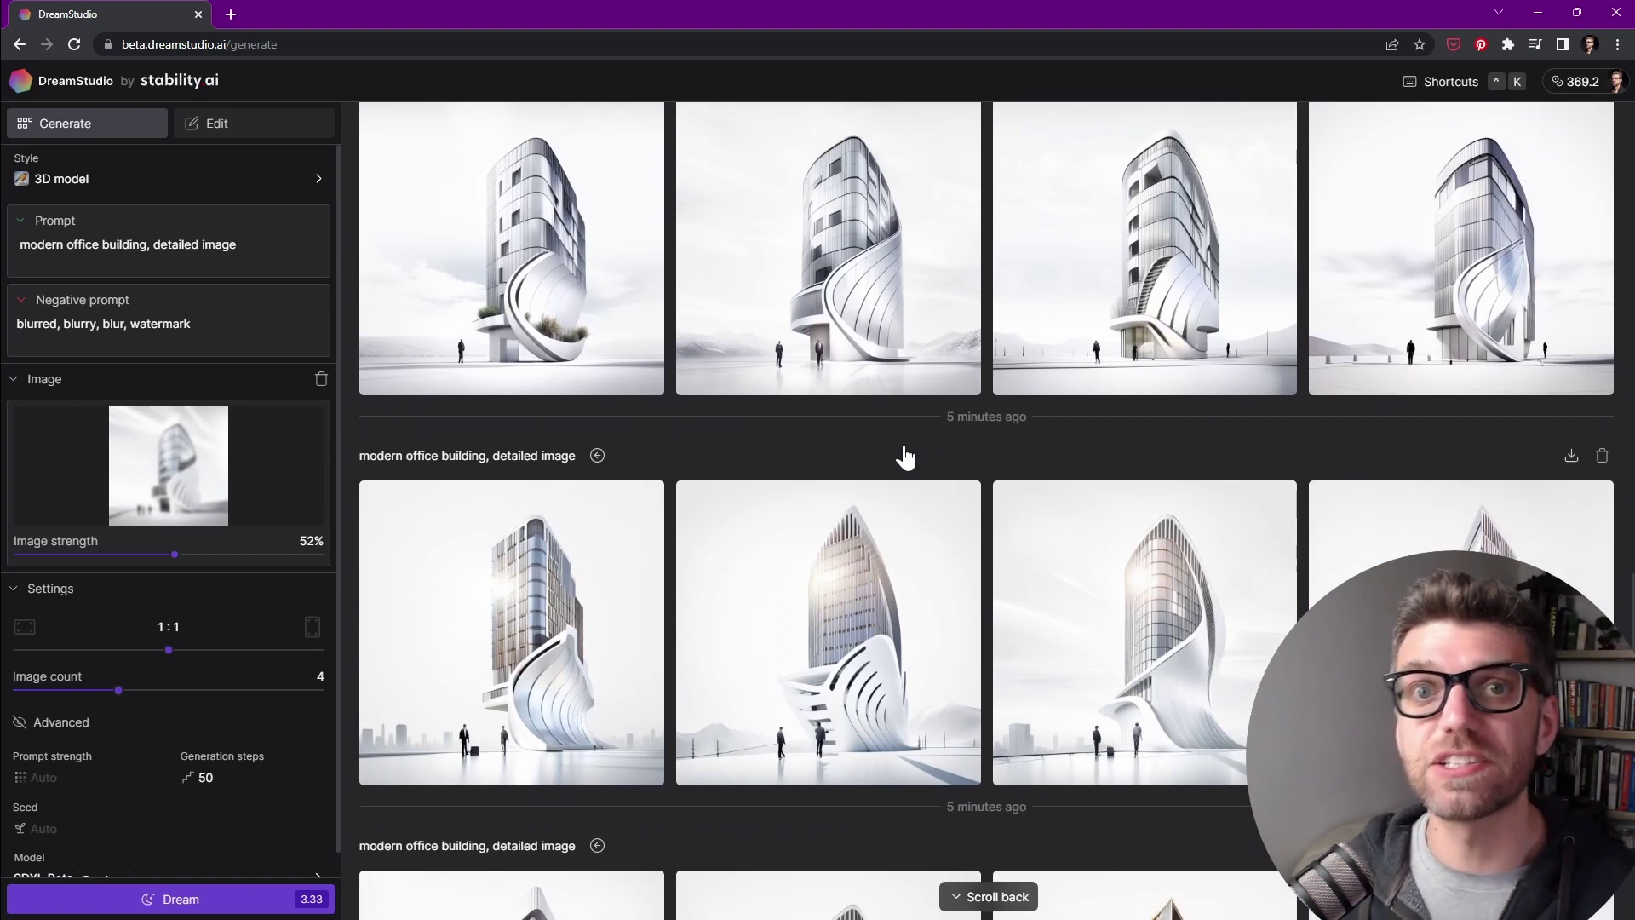